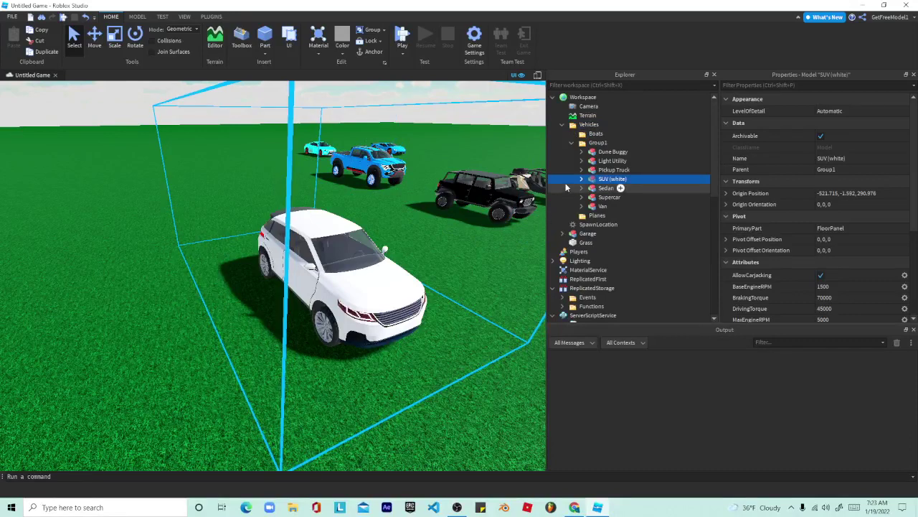
# - Inspect the Texture Allowed value of LF_door_mirror_trim in the white SUV's Body model
pyautogui.click(581, 178)
pyautogui.click(591, 252)
pyautogui.scroll(-3, 590, 254)
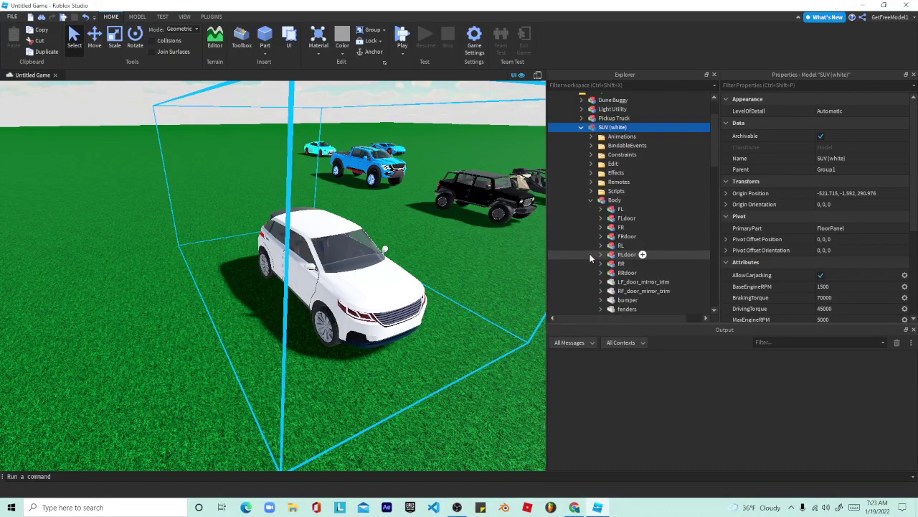
pyautogui.click(601, 256)
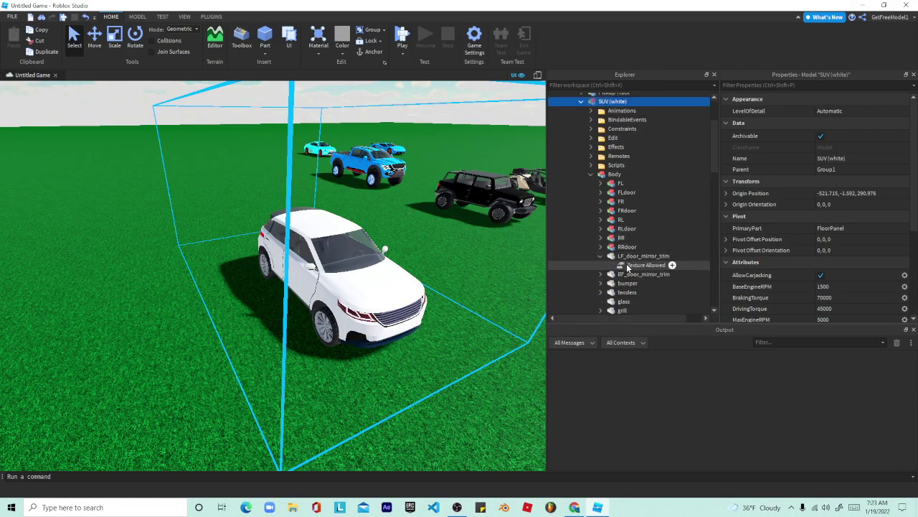
pyautogui.click(615, 265)
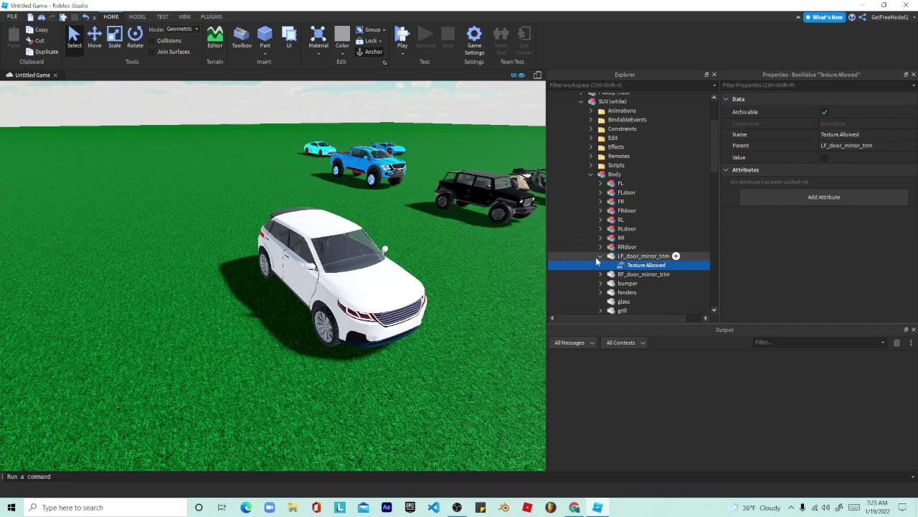
pyautogui.click(591, 174)
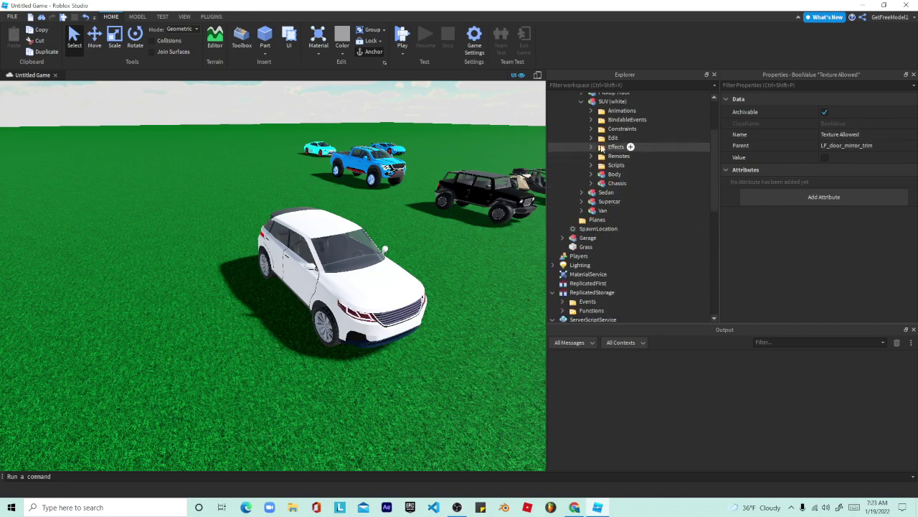
# - Open the SUV's Edit folder and view the car with its marker parts from the opposite side
pyautogui.click(603, 139)
pyautogui.click(592, 139)
pyautogui.moveTo(477, 191); pyautogui.dragTo(459, 185, button='right')
pyautogui.press('w')
pyautogui.press('d')
pyautogui.press('w')
pyautogui.press('a')
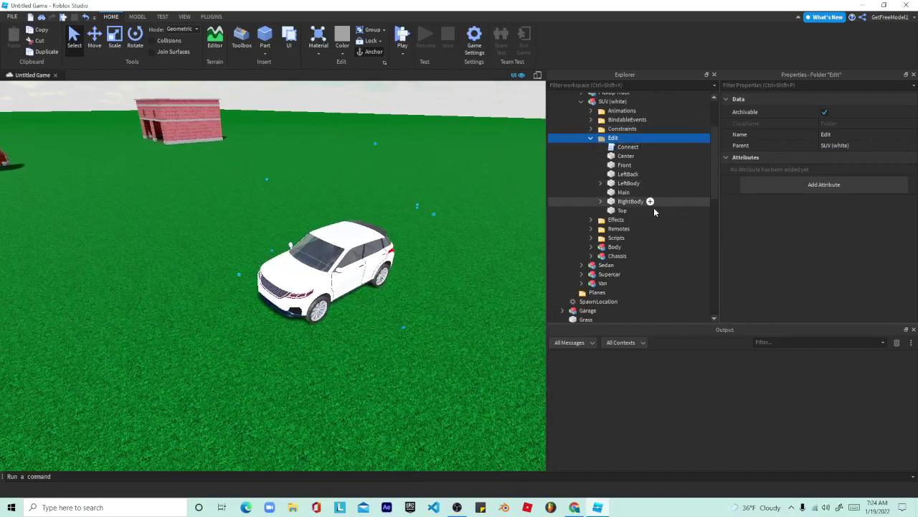
# - Set the transparency of all seven parts in the SUV's Edit folder, from Center to Top, to 1
pyautogui.click(654, 210)
pyautogui.keyDown('shift'); pyautogui.click(654, 164); pyautogui.keyUp('shift')
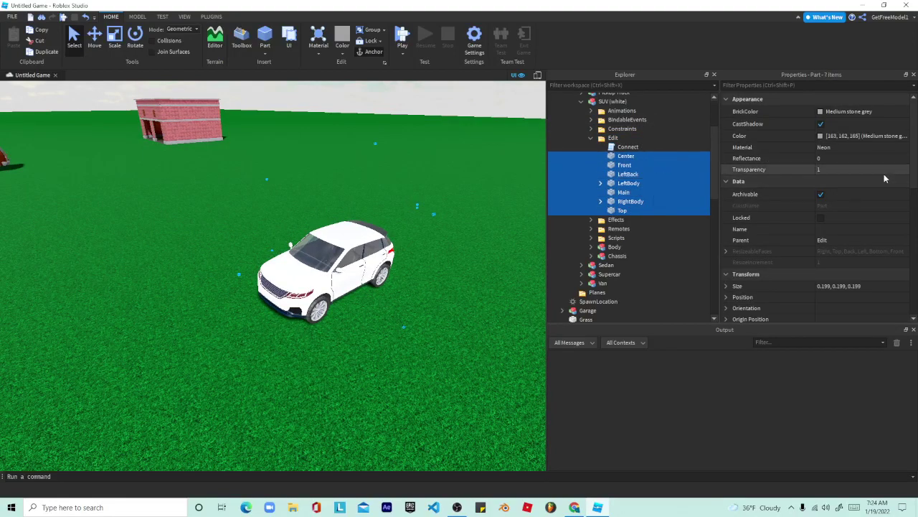
pyautogui.moveTo(903, 175)
pyautogui.mouseDown()
pyautogui.moveTo(833, 182)
pyautogui.moveTo(908, 170)
pyautogui.mouseUp()
# - Move the Vehicles folder from Workspace into ServerStorage
pyautogui.scroll(3, 615, 123)
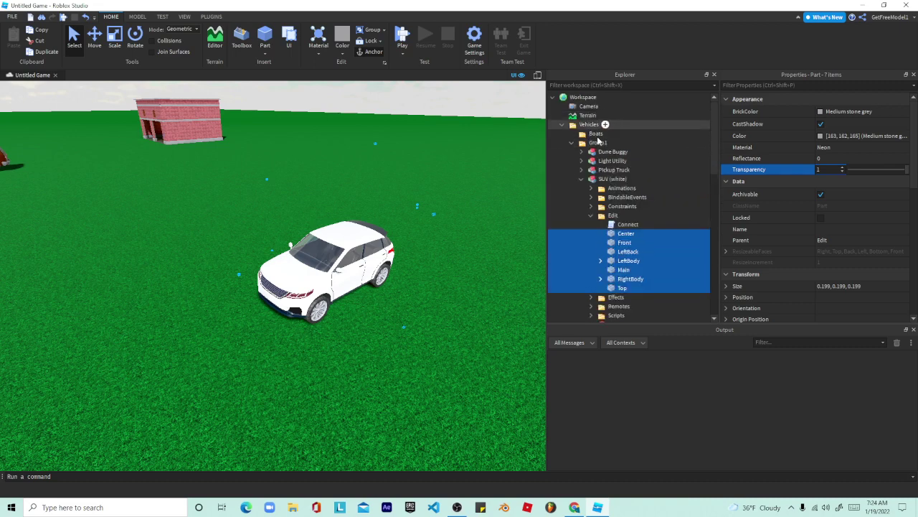
pyautogui.click(570, 135)
pyautogui.click(572, 143)
pyautogui.moveTo(584, 124); pyautogui.dragTo(606, 273)
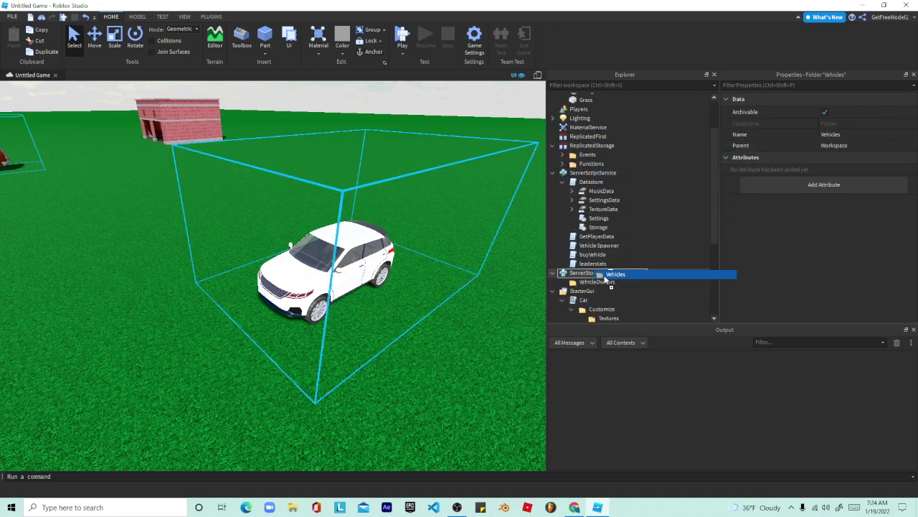
# - Bring the brick garage into view and run a playtest of the game
pyautogui.moveTo(346, 253); pyautogui.dragTo(459, 284, button='right')
pyautogui.press('w')
pyautogui.moveTo(361, 259); pyautogui.dragTo(361, 259, button='right')
pyautogui.press('F5')
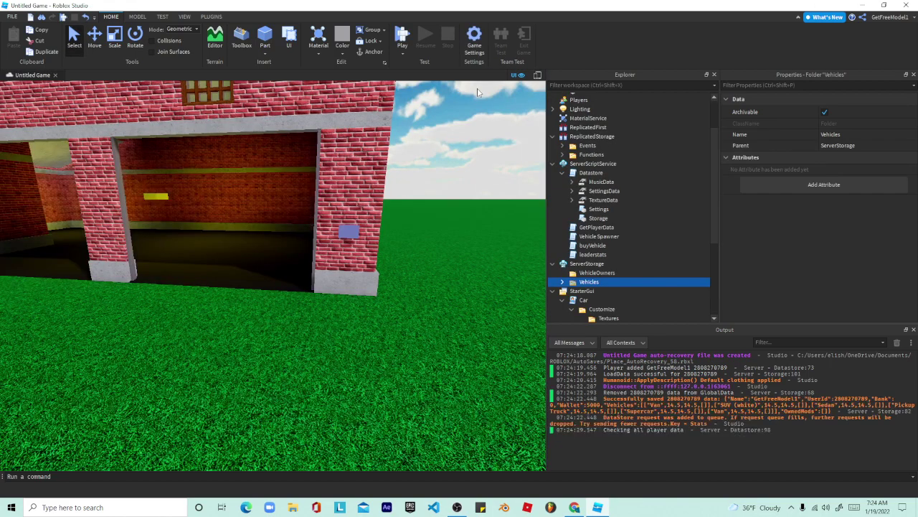
# - Search the Toolbox images for "color"
pyautogui.click(242, 42)
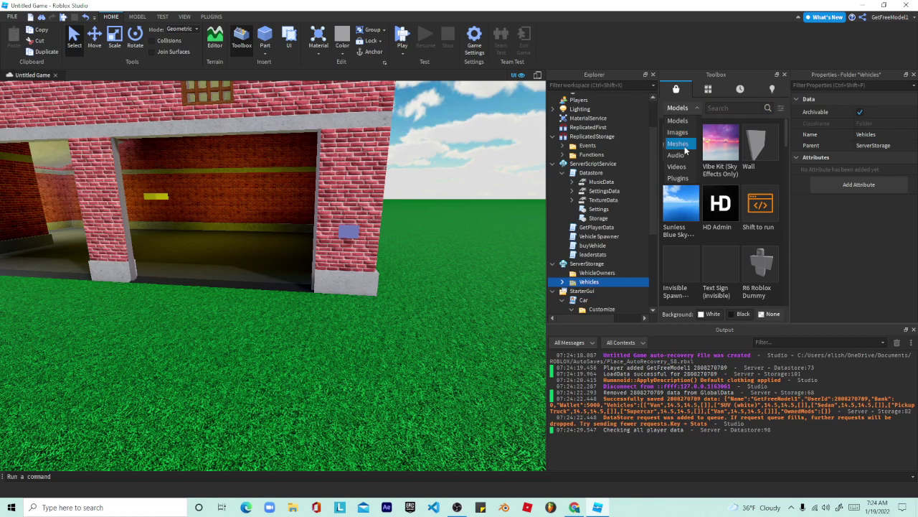
pyautogui.click(687, 133)
pyautogui.click(732, 108)
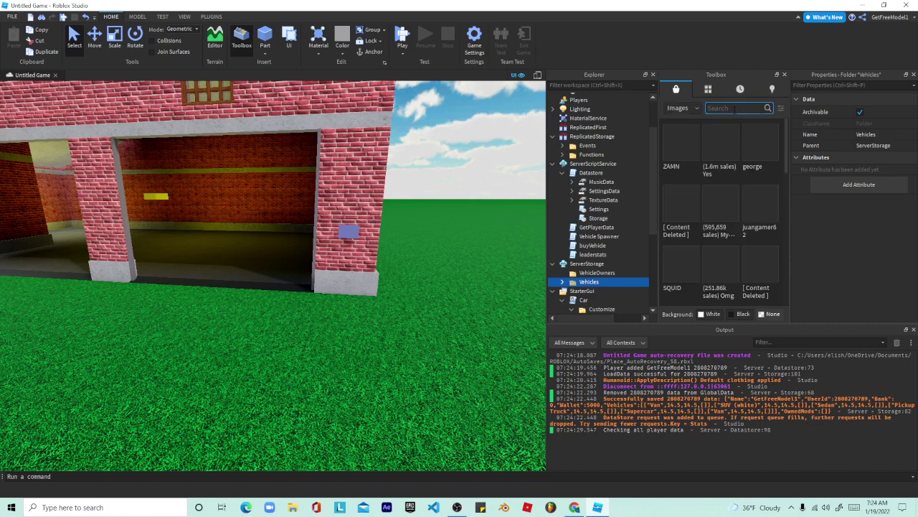
pyautogui.write('color')
pyautogui.press('Return')
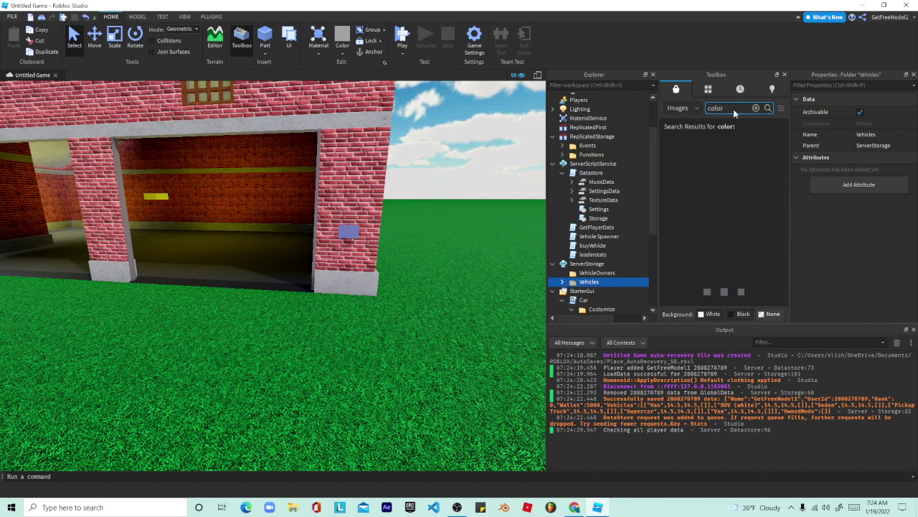
# - Insert the lime green "color..." image into the Textures folder under StarterGui > Car > Customize
pyautogui.scroll(-3, 580, 228)
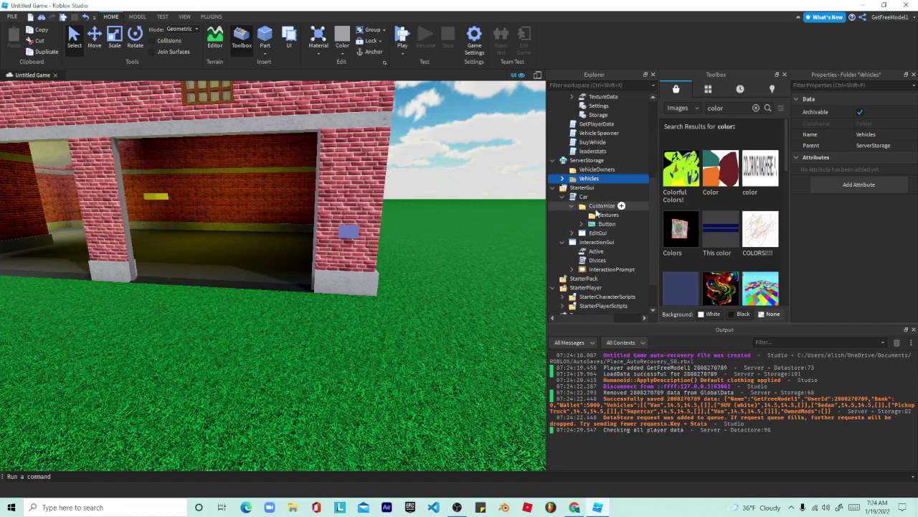
pyautogui.scroll(-3, 730, 201)
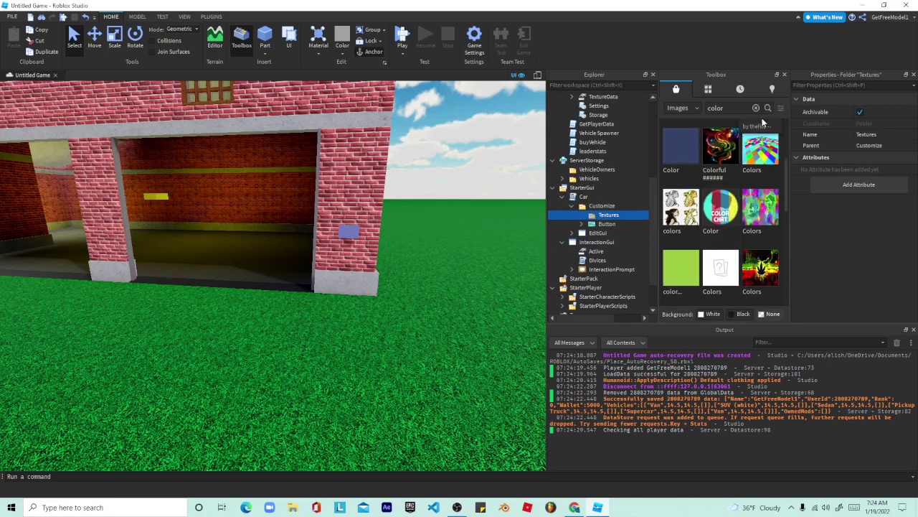
pyautogui.click(680, 270)
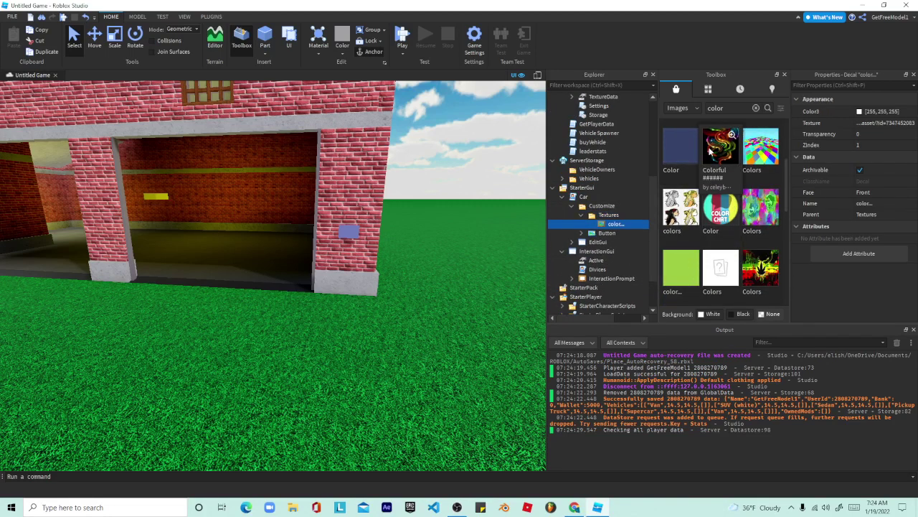
# - Make the Textures folder the insertion target again and change the image search to "colors"
pyautogui.scroll(-4, 709, 204)
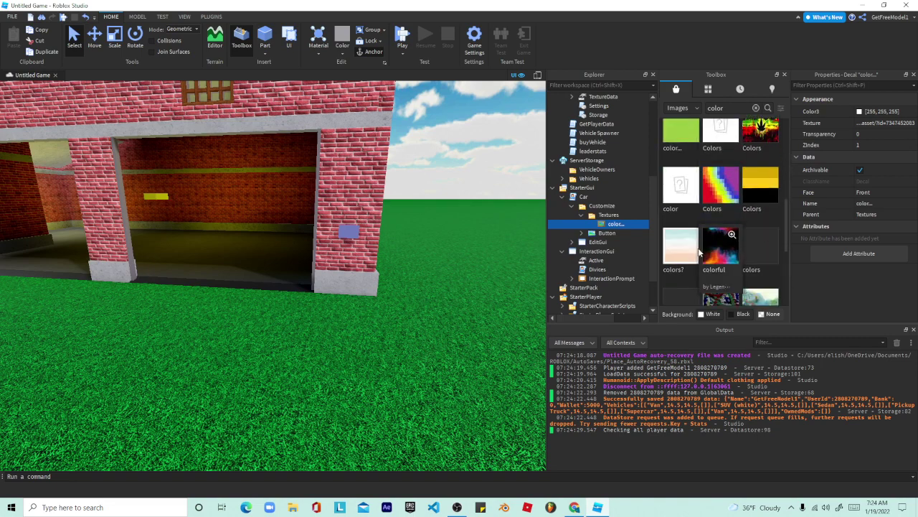
pyautogui.click(609, 214)
pyautogui.scroll(-5, 709, 266)
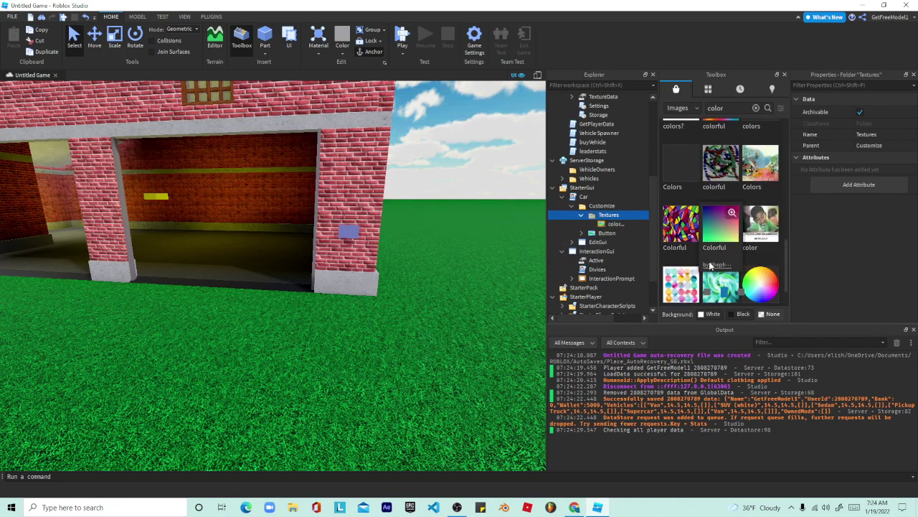
pyautogui.scroll(-2, 709, 266)
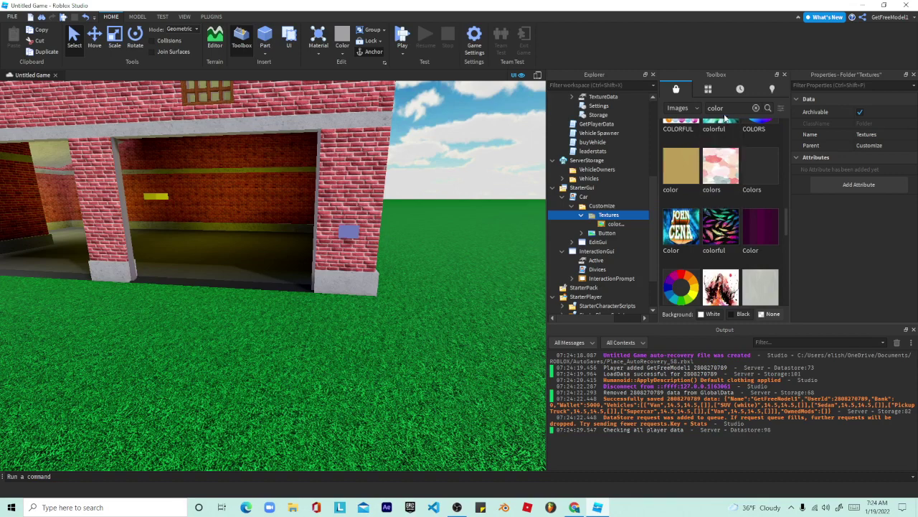
pyautogui.write('s')
pyautogui.press('Return')
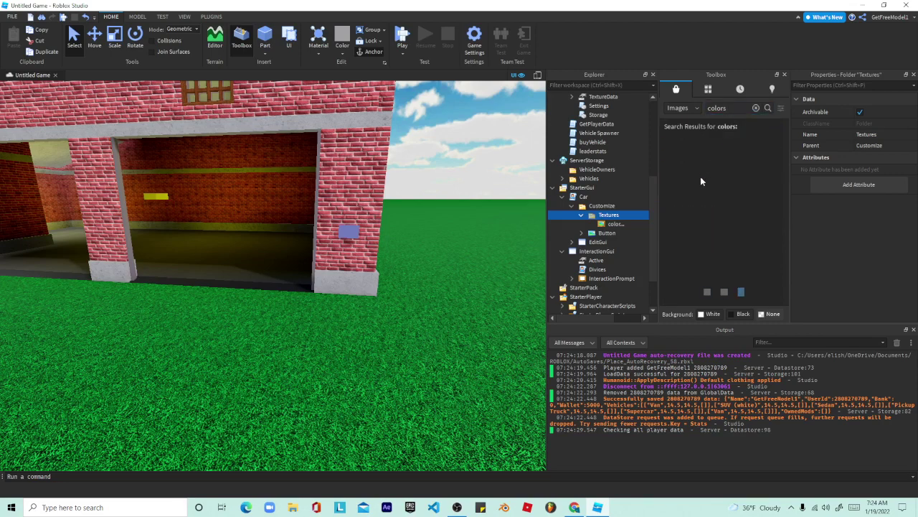
# - Insert two different images named "color" from the search results into the Textures folder
pyautogui.scroll(-5, 690, 204)
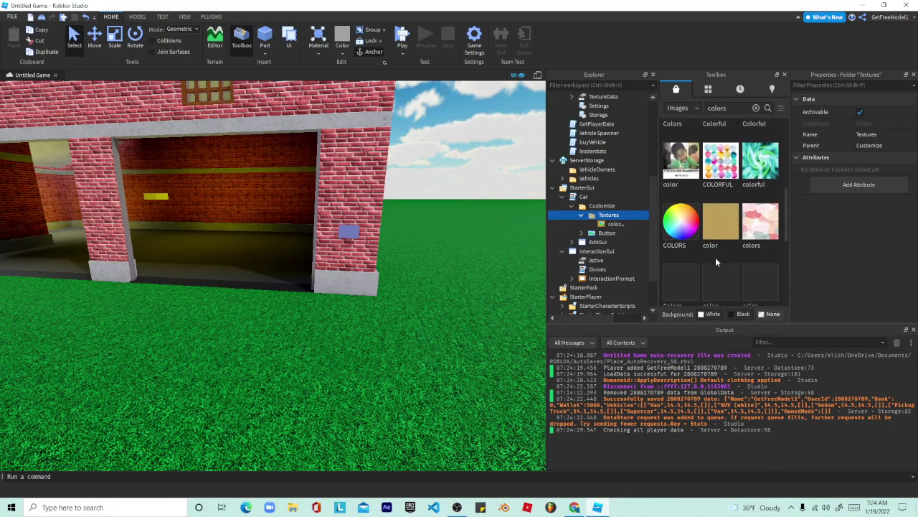
pyautogui.scroll(-3, 721, 258)
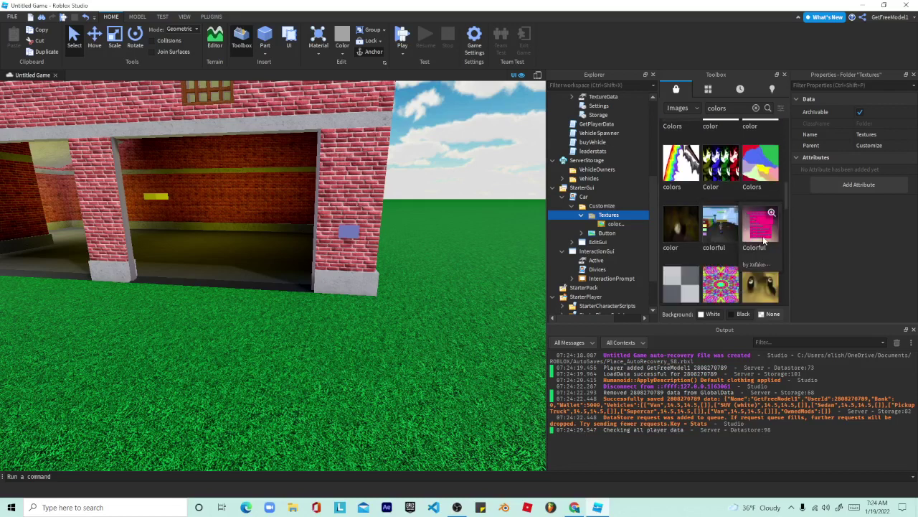
pyautogui.scroll(-3, 763, 241)
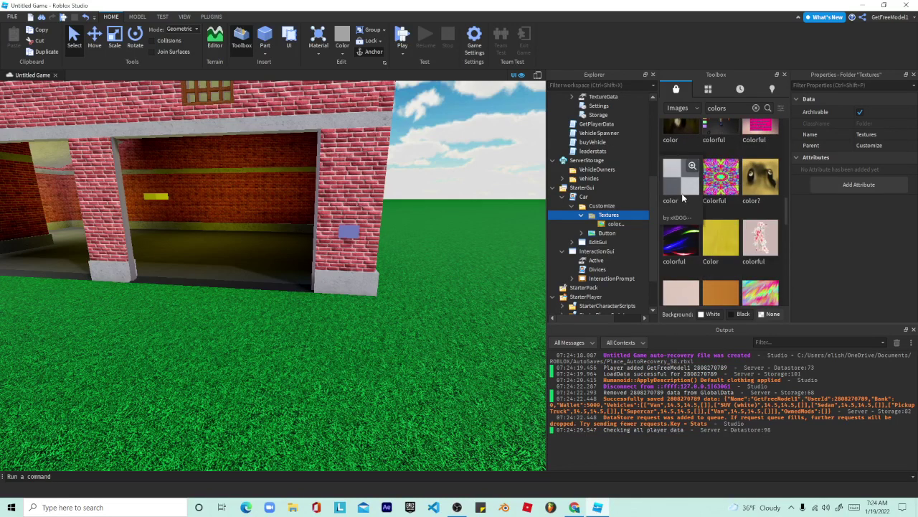
pyautogui.scroll(-2, 734, 224)
pyautogui.click(733, 225)
pyautogui.scroll(1, 749, 197)
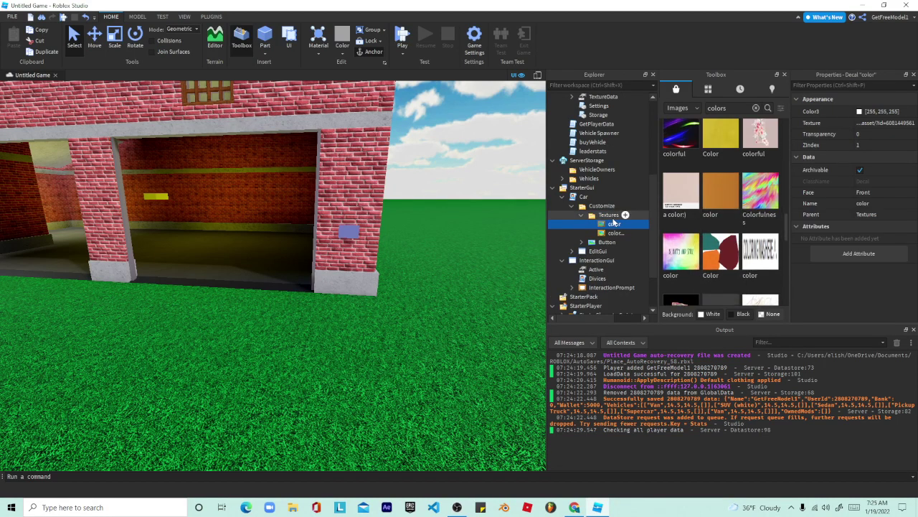
pyautogui.click(649, 217)
pyautogui.click(727, 207)
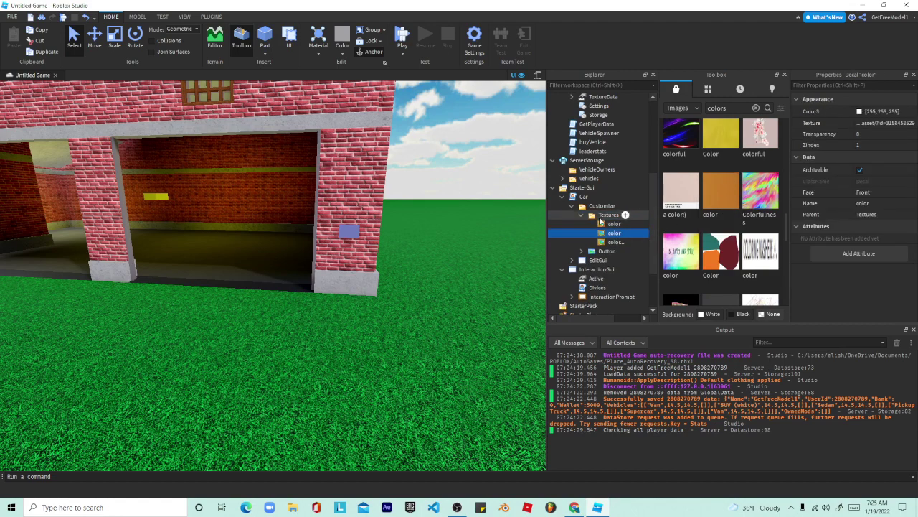
# - Insert the Colorfulness image and another copy of the lime green "color..." image into the Textures folder
pyautogui.click(759, 190)
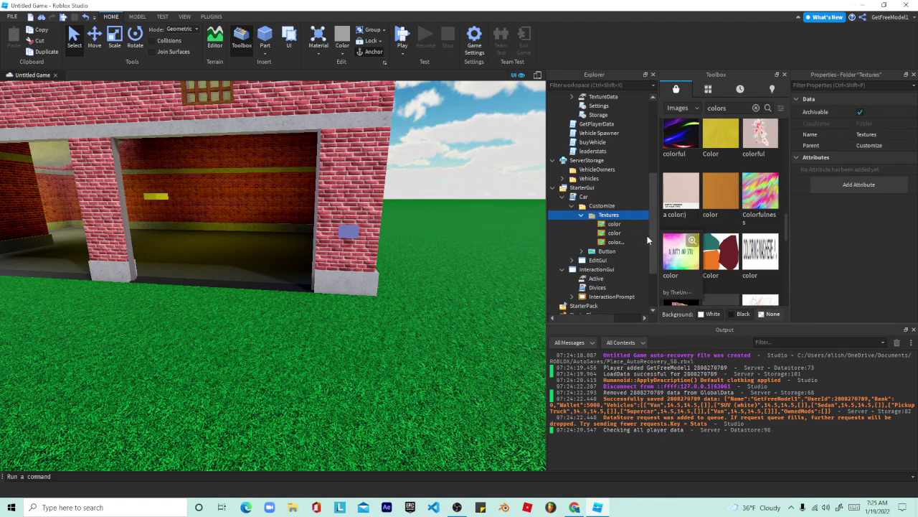
pyautogui.scroll(-5, 685, 219)
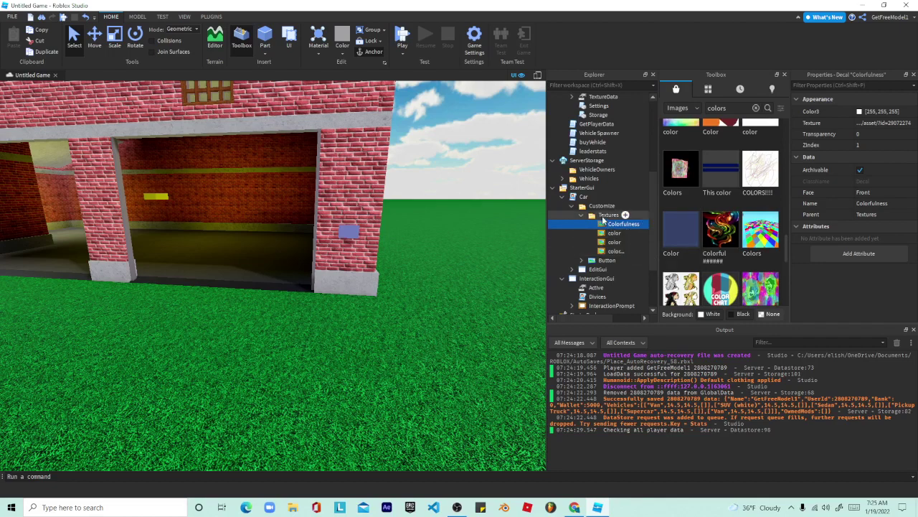
pyautogui.click(604, 216)
pyautogui.scroll(-10, 707, 230)
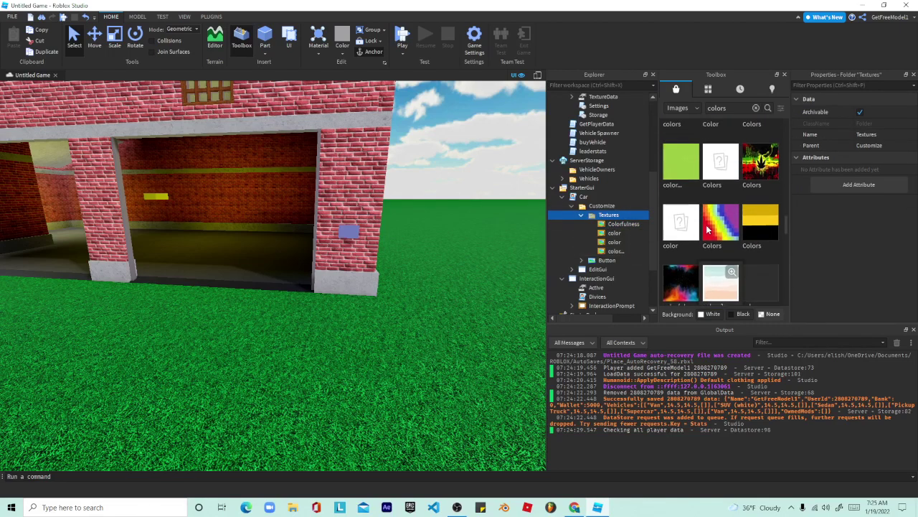
pyautogui.click(708, 230)
# - Insert the blue "color #######" image and the grey-green "Color" image into the Textures folder
pyautogui.scroll(-3, 725, 228)
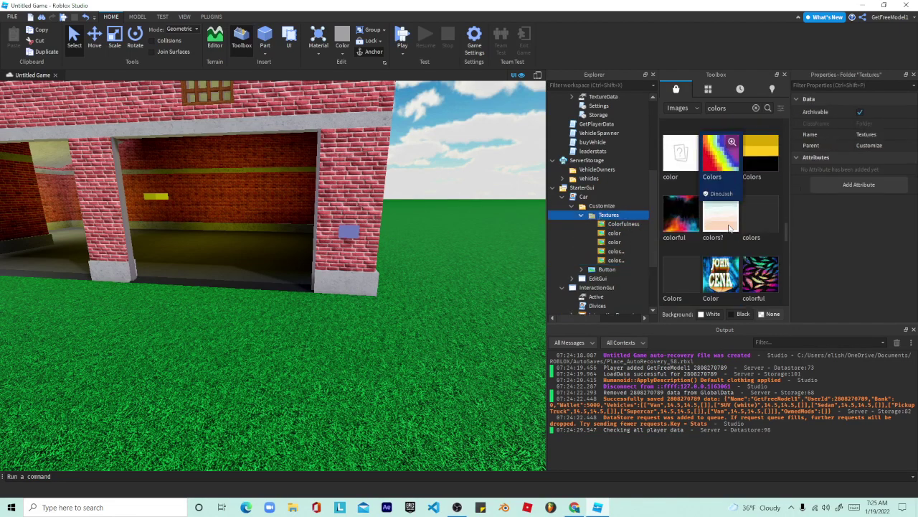
pyautogui.scroll(-6, 729, 228)
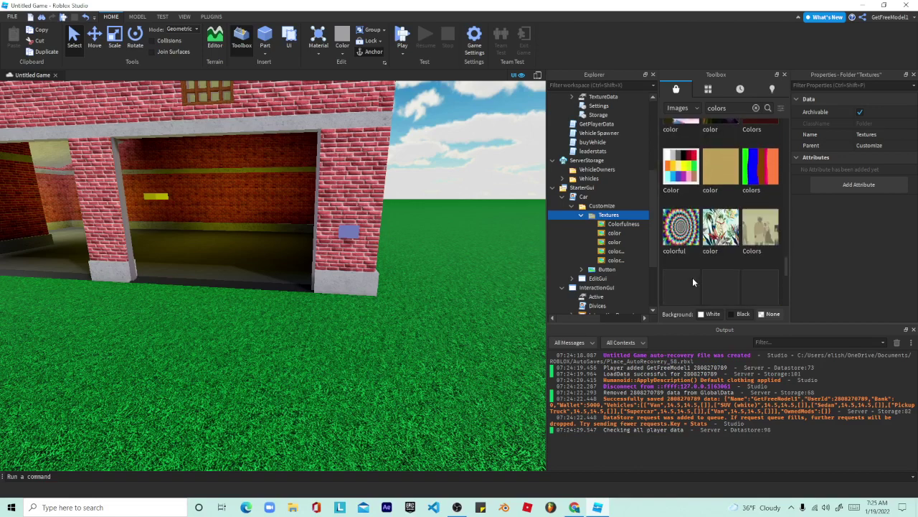
pyautogui.scroll(-6, 718, 242)
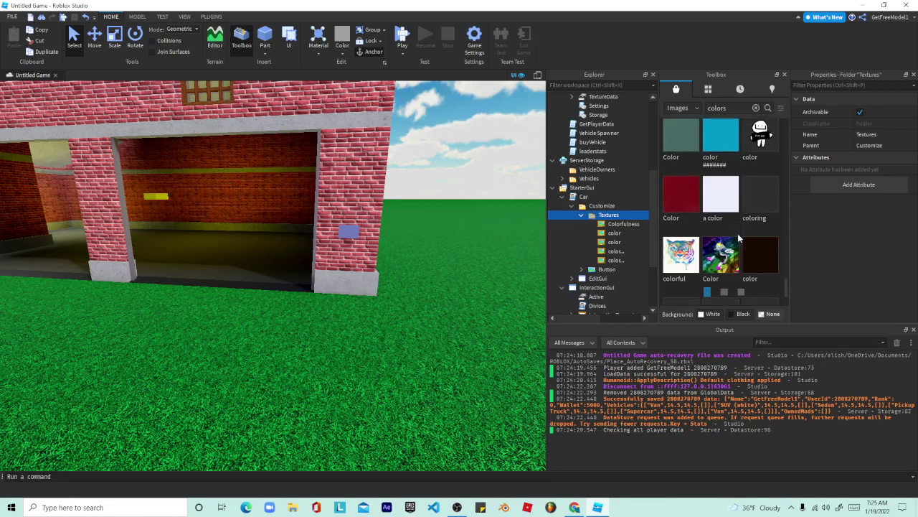
pyautogui.scroll(2, 738, 234)
pyautogui.click(722, 223)
pyautogui.click(650, 215)
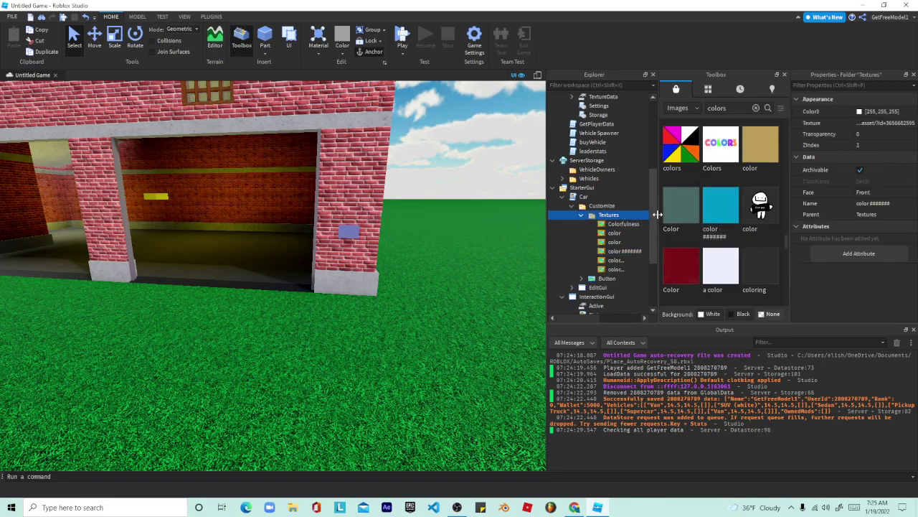
pyautogui.click(676, 215)
# - Insert the light green "color" image from the search results into the Textures folder
pyautogui.click(610, 217)
pyautogui.scroll(-2, 726, 225)
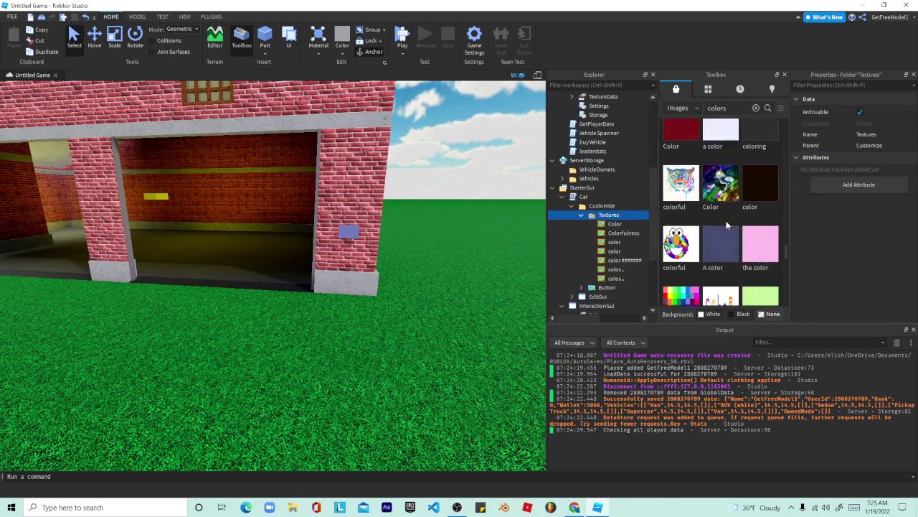
pyautogui.scroll(1, 721, 208)
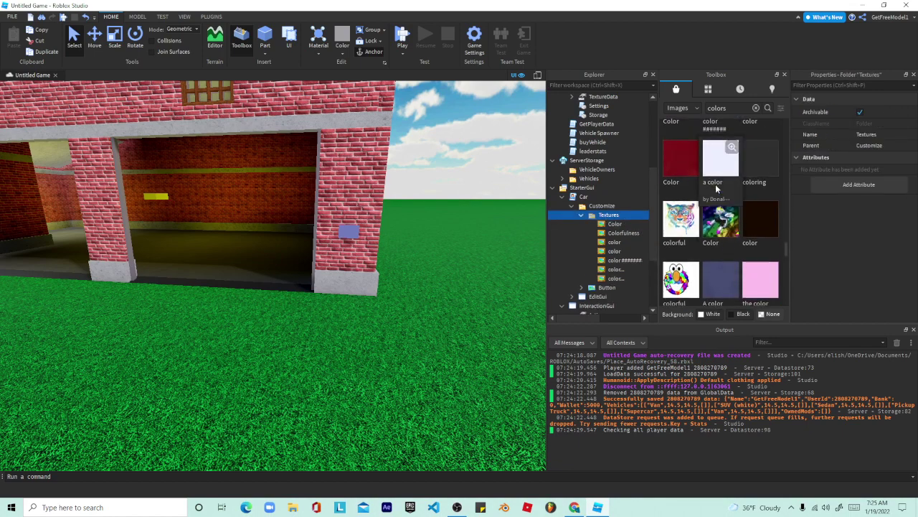
pyautogui.rightClick(611, 246)
pyautogui.click(651, 46)
pyautogui.scroll(-1, 717, 215)
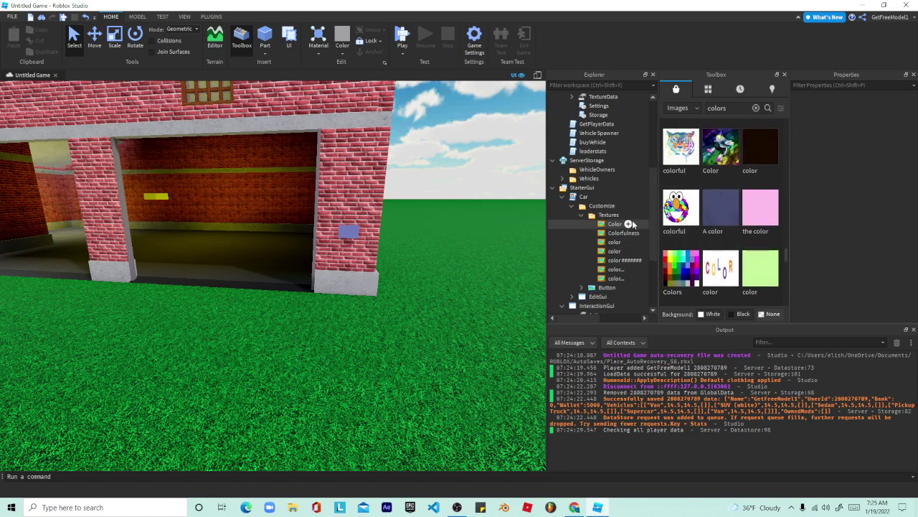
pyautogui.click(608, 215)
pyautogui.scroll(-2, 727, 196)
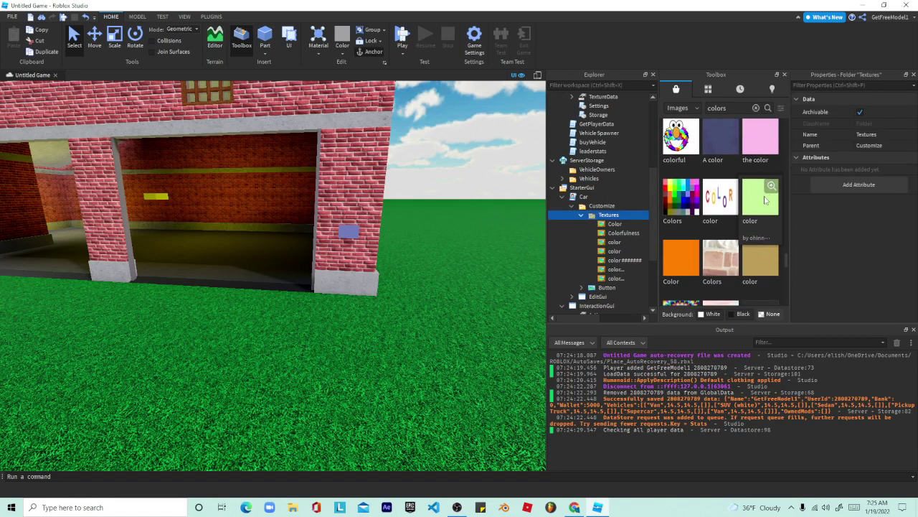
pyautogui.moveTo(744, 217); pyautogui.dragTo(603, 214)
pyautogui.click(597, 216)
# - Insert the pastel "Colors" image and the pale blue "Color" image into the Textures folder
pyautogui.scroll(-5, 726, 208)
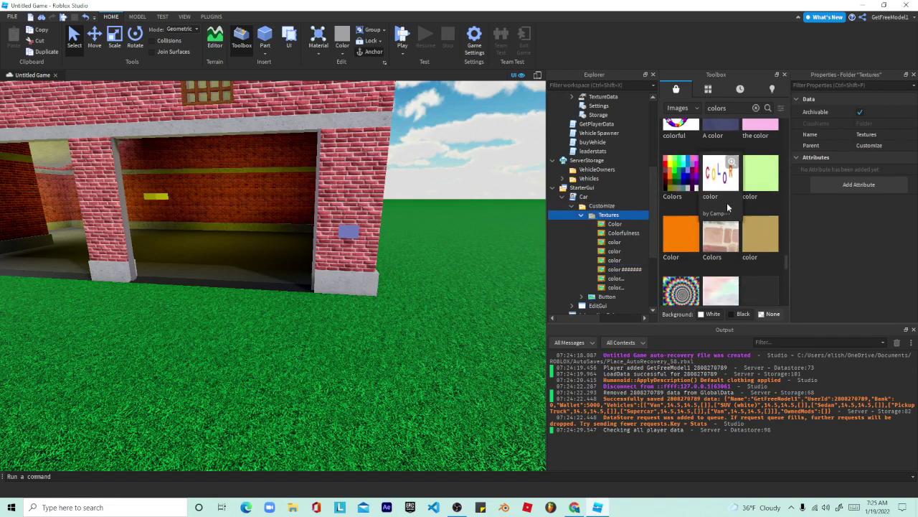
pyautogui.scroll(1, 746, 249)
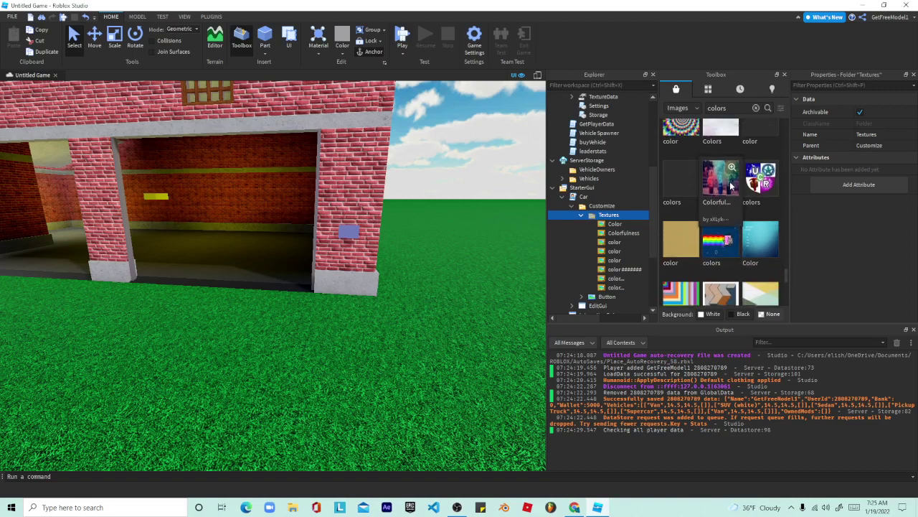
pyautogui.moveTo(724, 165); pyautogui.dragTo(608, 215)
pyautogui.click(599, 216)
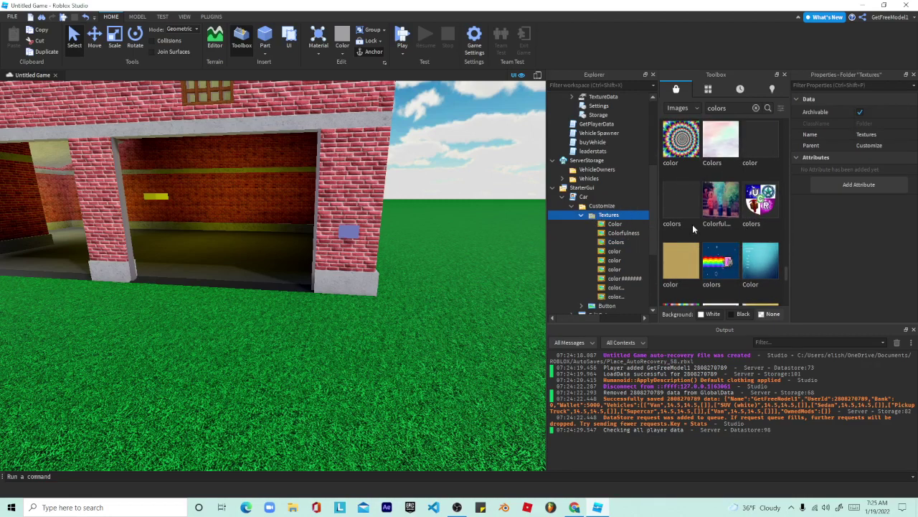
pyautogui.scroll(-2, 734, 240)
pyautogui.scroll(-4, 764, 219)
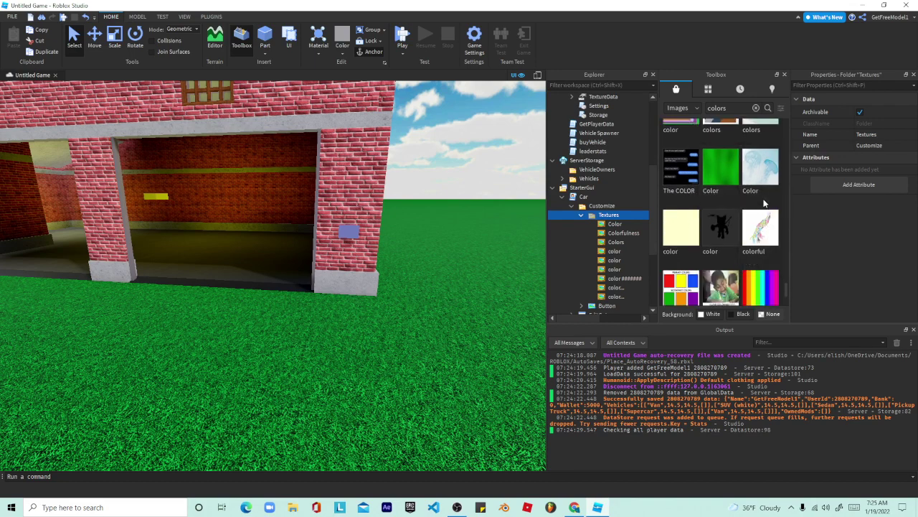
pyautogui.click(764, 188)
pyautogui.click(609, 216)
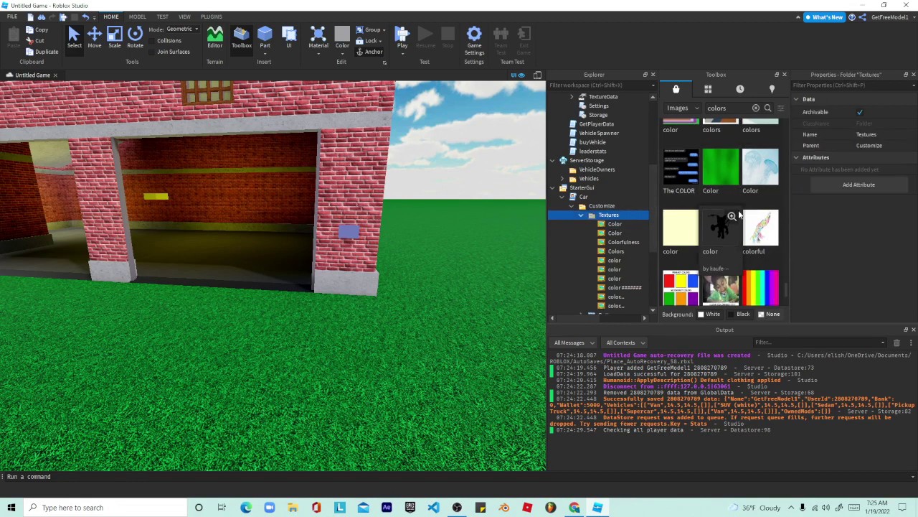
# - Insert the dark teal "Color" image into the Textures folder
pyautogui.scroll(-5, 740, 215)
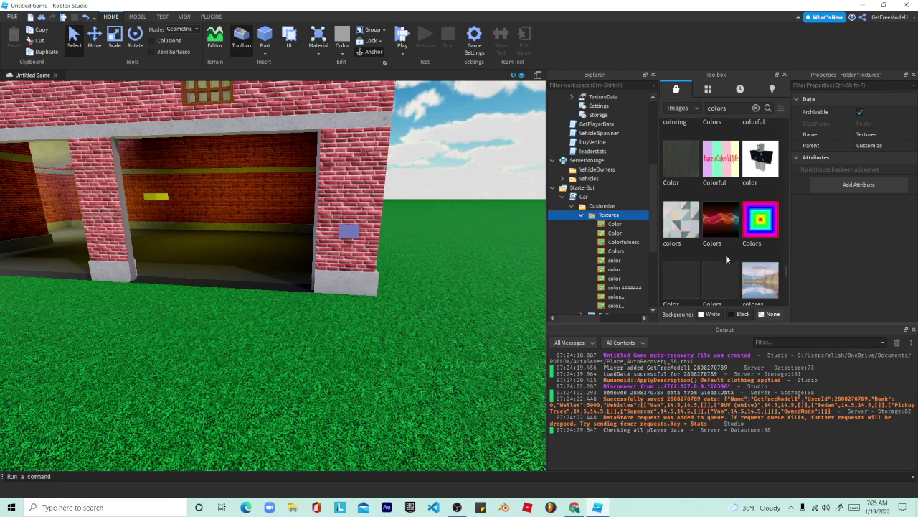
pyautogui.scroll(3, 718, 259)
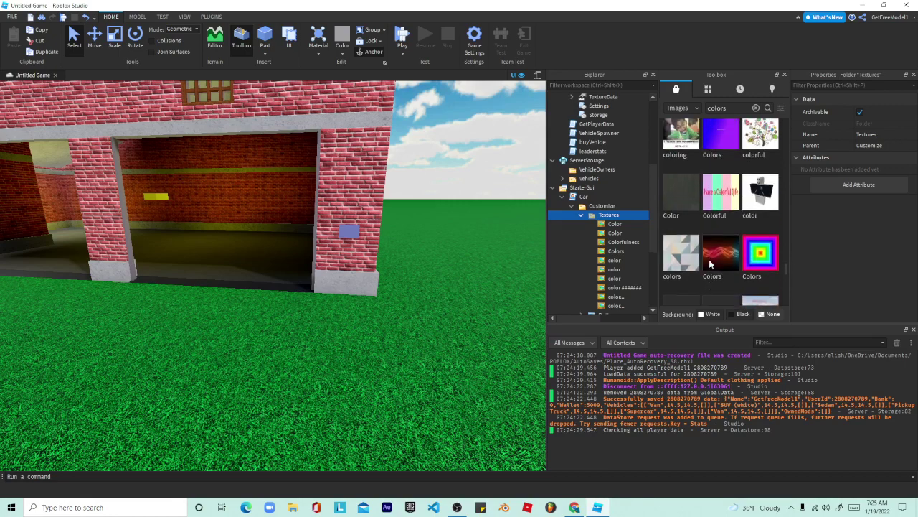
pyautogui.scroll(-6, 709, 259)
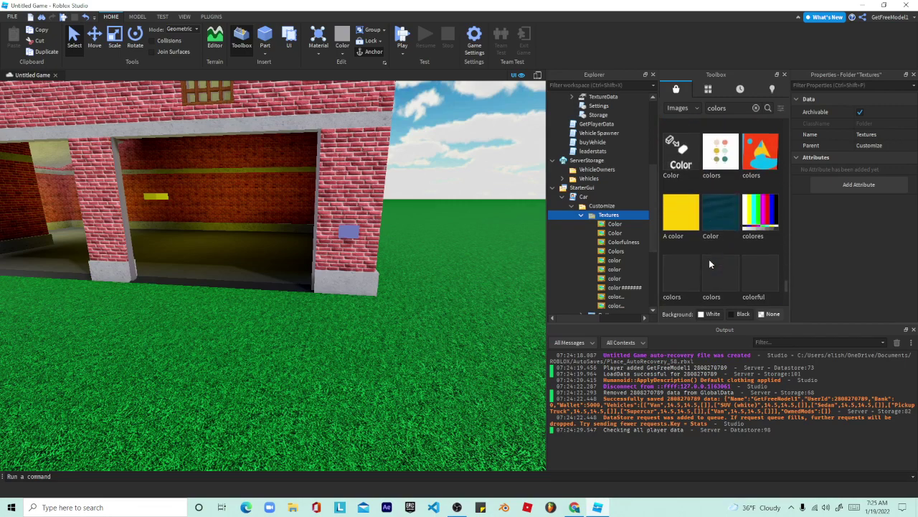
pyautogui.moveTo(721, 212); pyautogui.dragTo(626, 224)
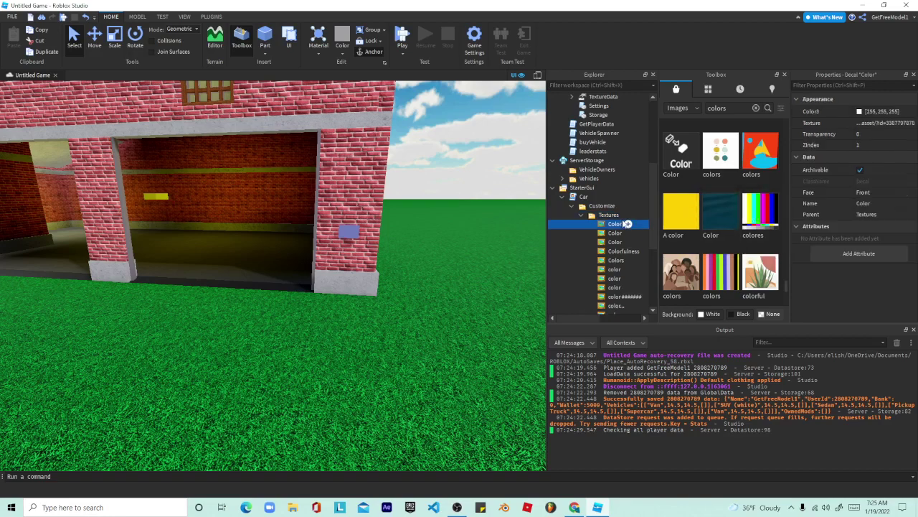
pyautogui.click(600, 216)
# - Insert the bright purple "color" image into the Textures folder
pyautogui.scroll(-5, 721, 217)
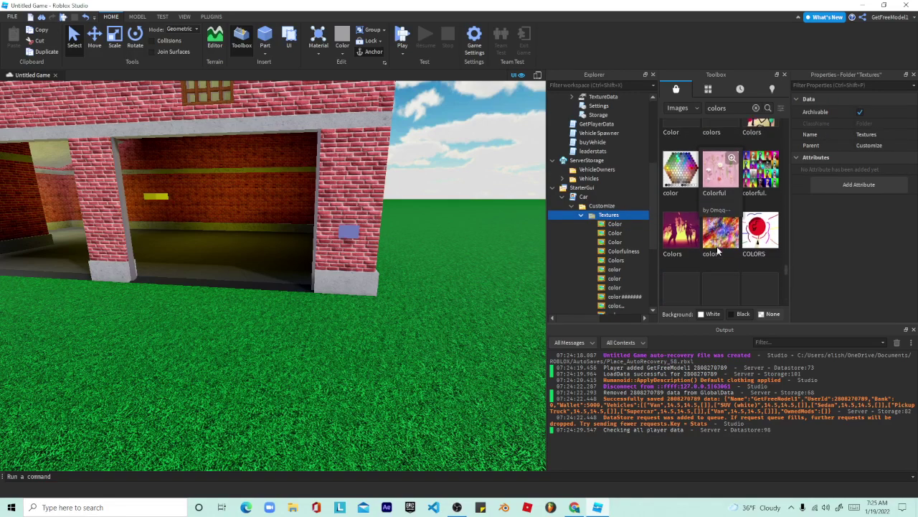
pyautogui.scroll(-4, 732, 158)
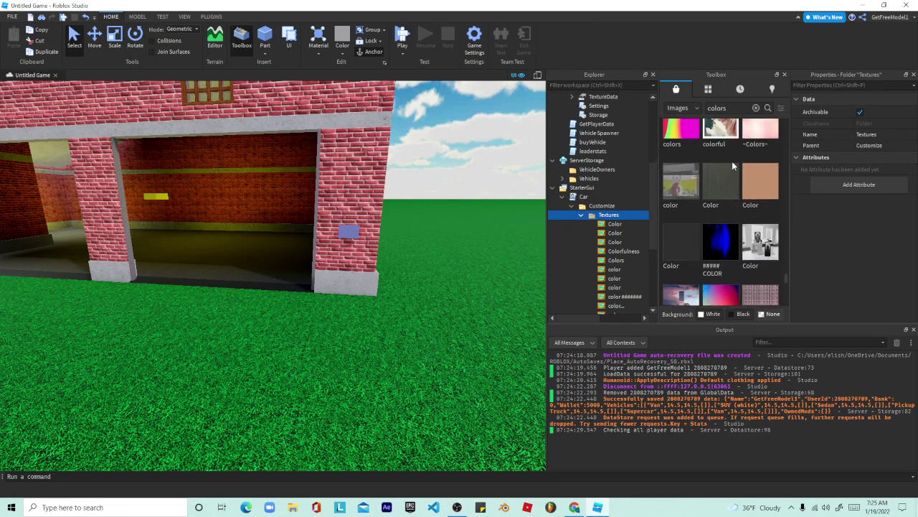
pyautogui.scroll(-5, 733, 167)
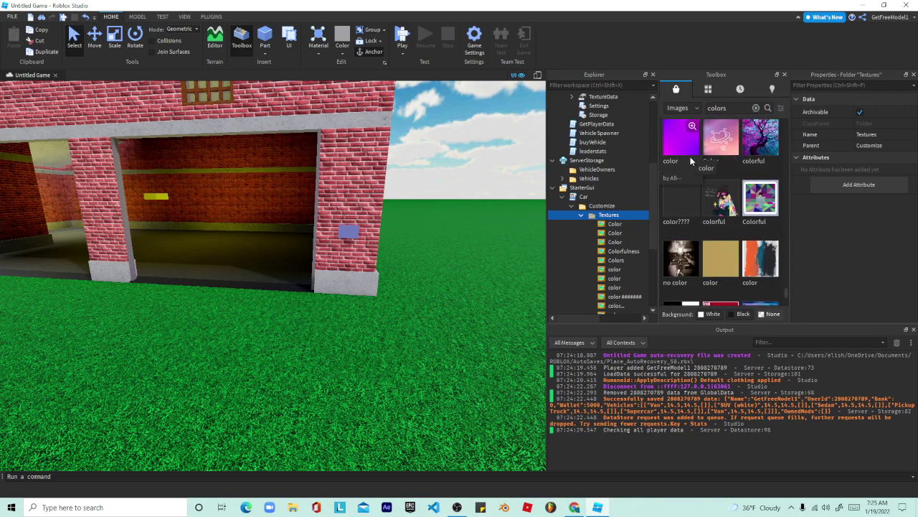
pyautogui.click(690, 156)
pyautogui.click(598, 217)
# - Replace the image search term with "texture" and run the search
pyautogui.scroll(-3, 728, 181)
pyautogui.scroll(-6, 728, 182)
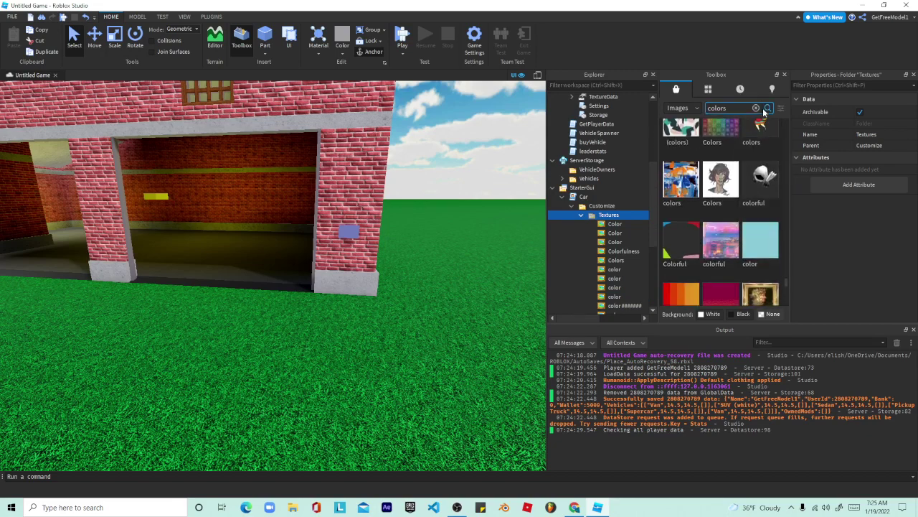
pyautogui.click(756, 108)
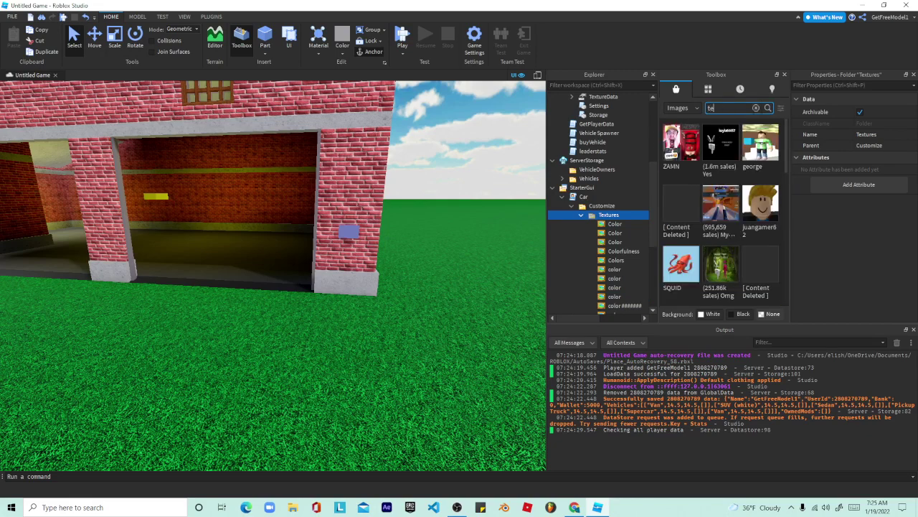
pyautogui.write('texture')
pyautogui.press('Return')
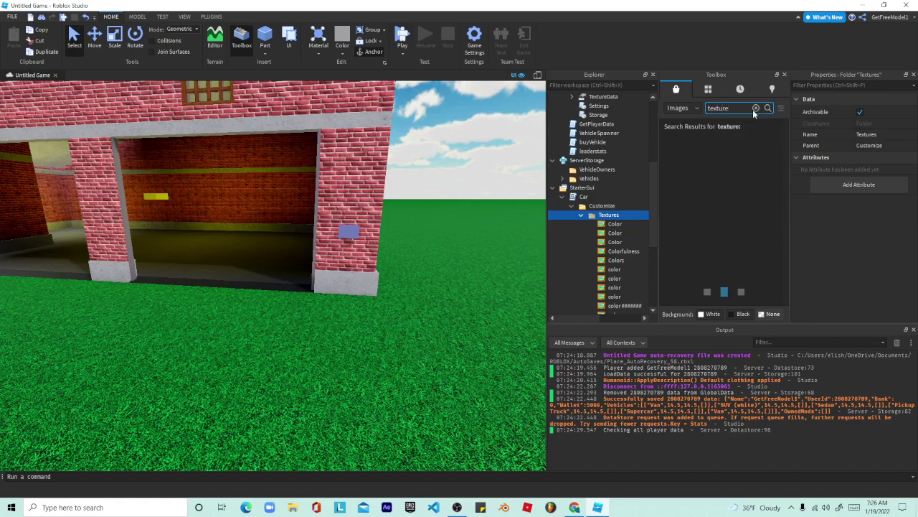
# - Insert the white diamond "Texture" image into the Textures folder
pyautogui.scroll(-5, 713, 195)
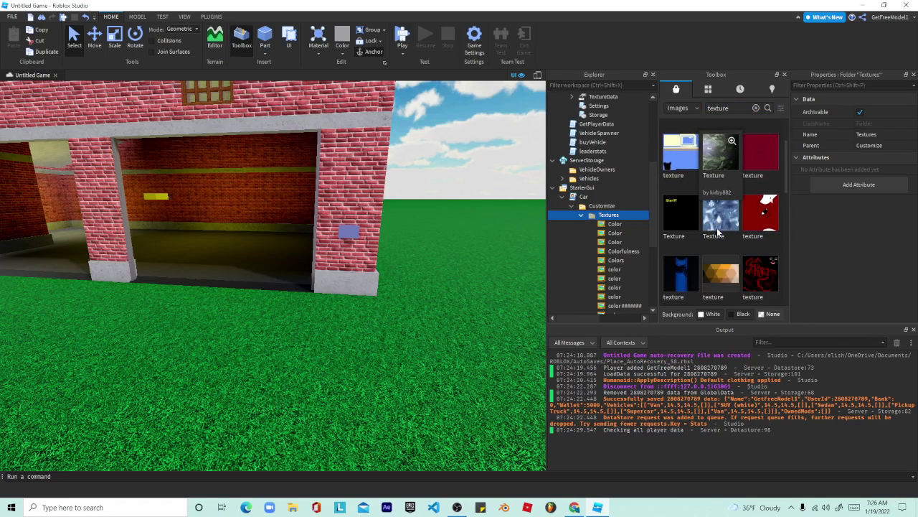
pyautogui.scroll(1, 724, 244)
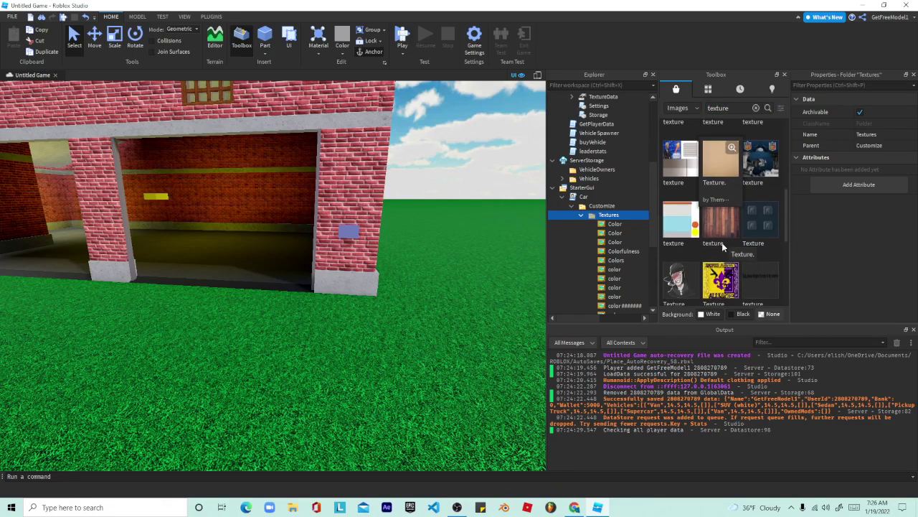
pyautogui.scroll(-5, 733, 201)
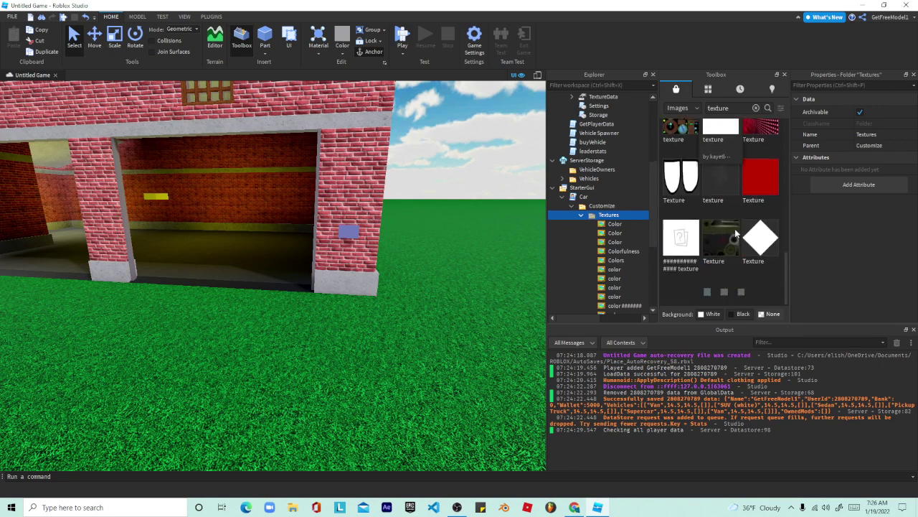
pyautogui.scroll(1, 709, 228)
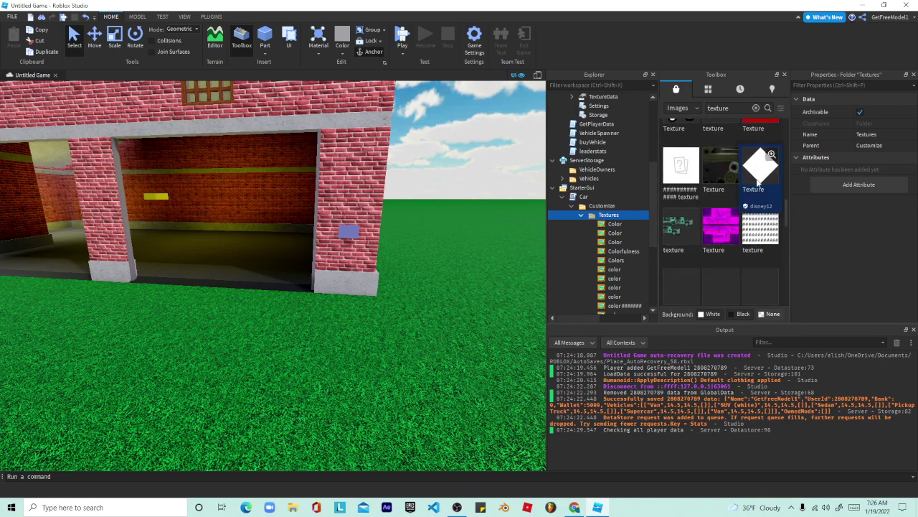
pyautogui.click(755, 181)
pyautogui.scroll(-2, 699, 220)
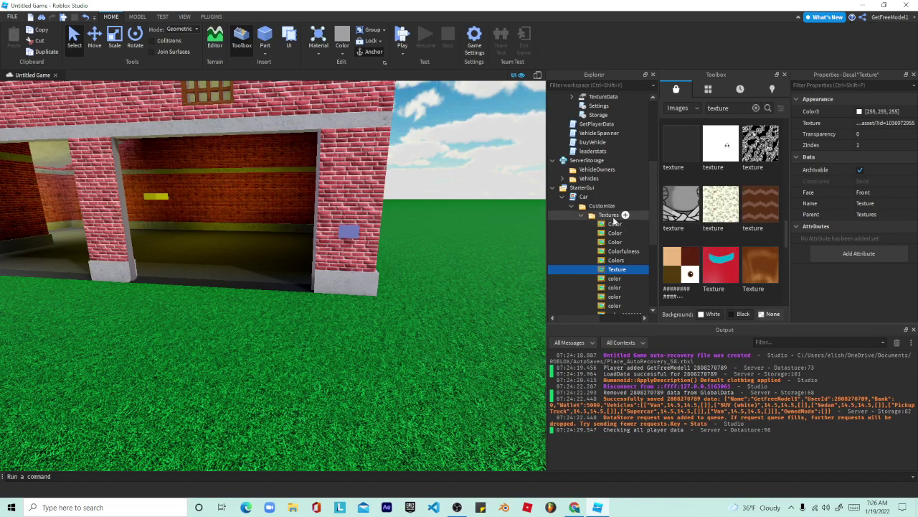
pyautogui.click(612, 216)
# - Insert the plain grey "Texture" image and the purple fabric "Texture" image into the Textures folder
pyautogui.scroll(-3, 767, 222)
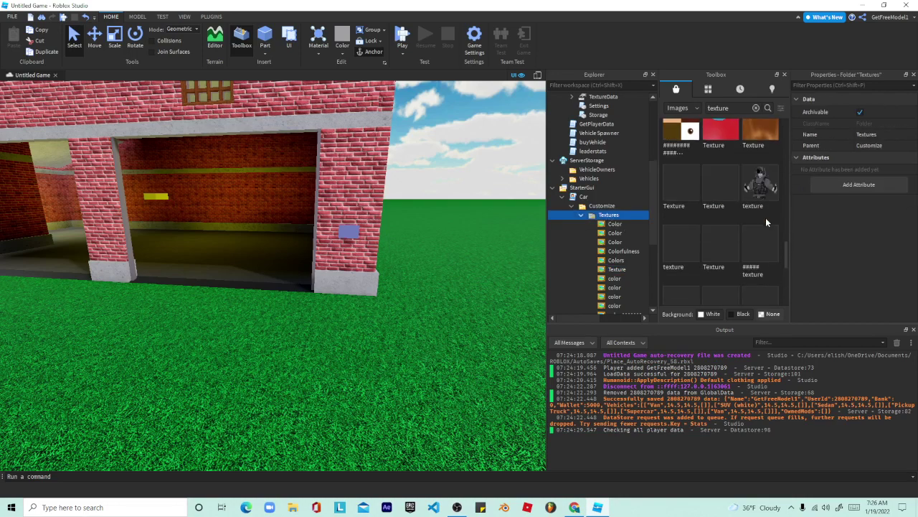
pyautogui.click(723, 199)
pyautogui.click(606, 214)
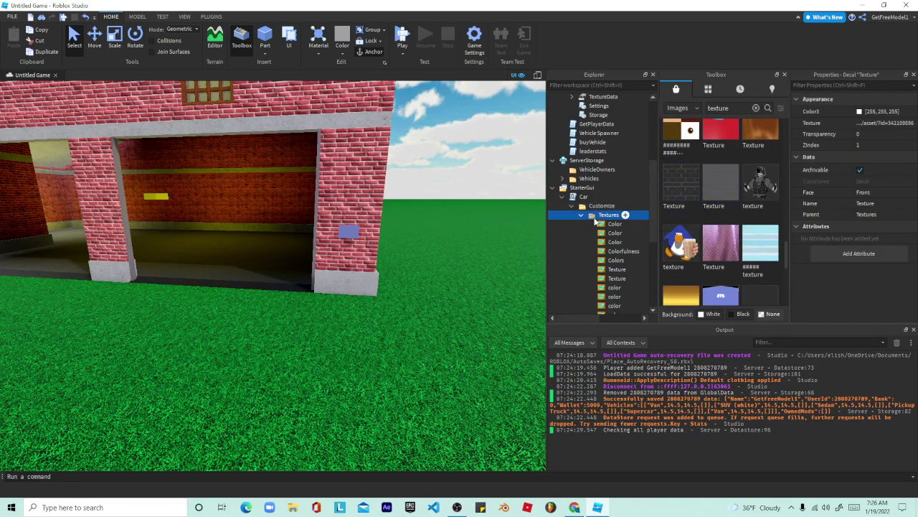
pyautogui.scroll(-3, 681, 211)
pyautogui.click(722, 151)
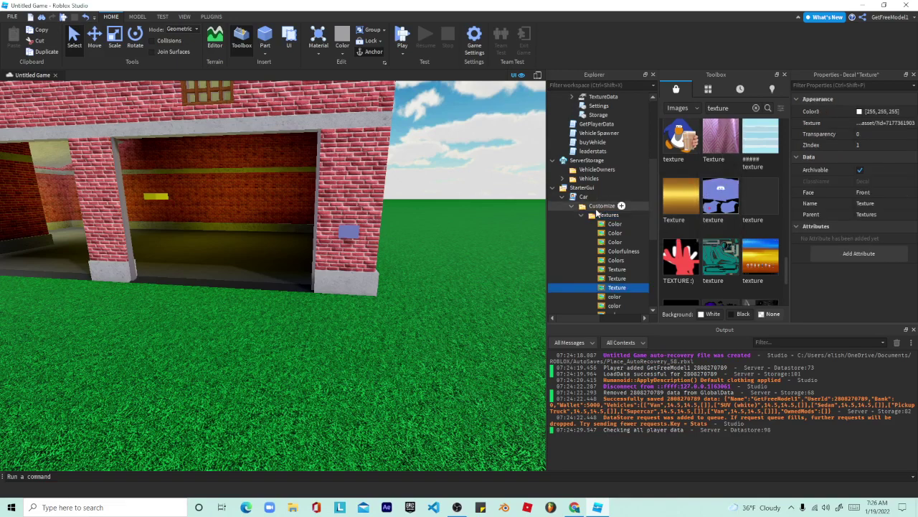
# - Insert the light blue "##### texture" image and the gold "Texture" image into the Textures folder
pyautogui.click(593, 215)
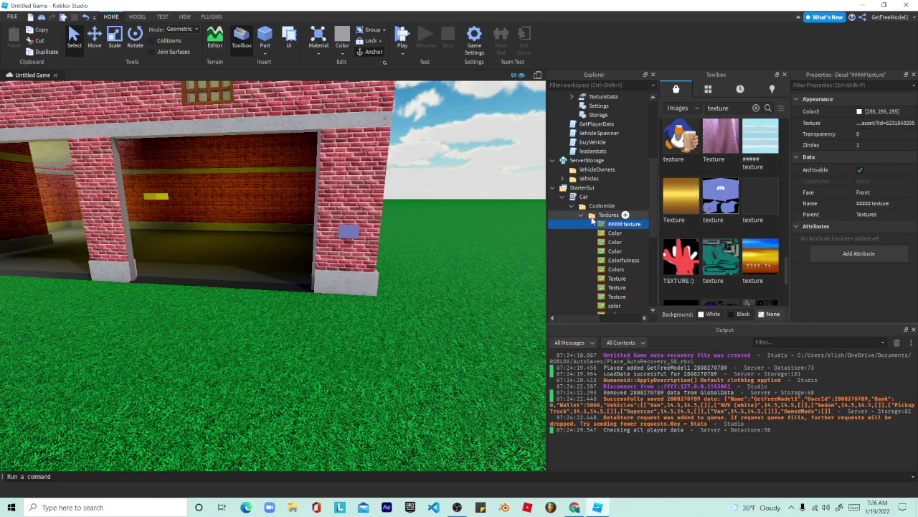
pyautogui.click(597, 216)
pyautogui.click(679, 211)
pyautogui.click(608, 215)
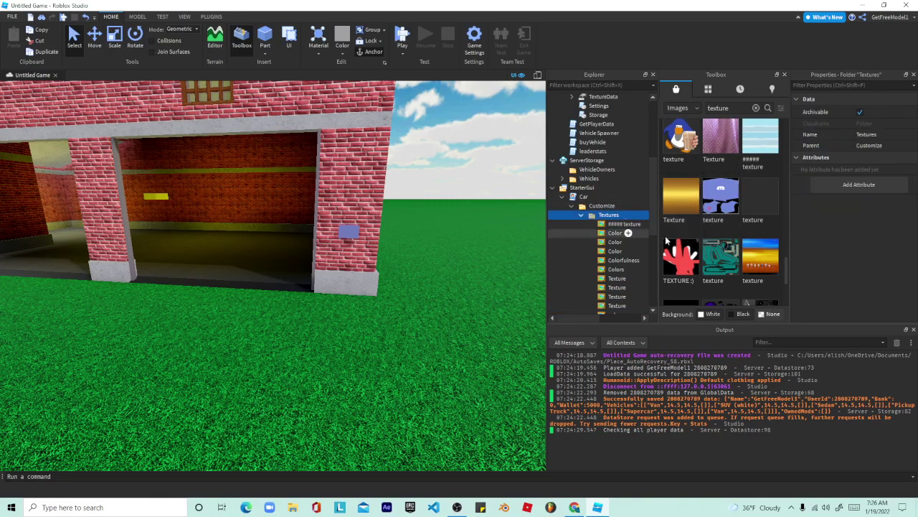
# - Insert the light grey patterned "Texture" image into the Textures folder
pyautogui.scroll(-3, 718, 222)
pyautogui.scroll(-1, 716, 274)
pyautogui.click(679, 180)
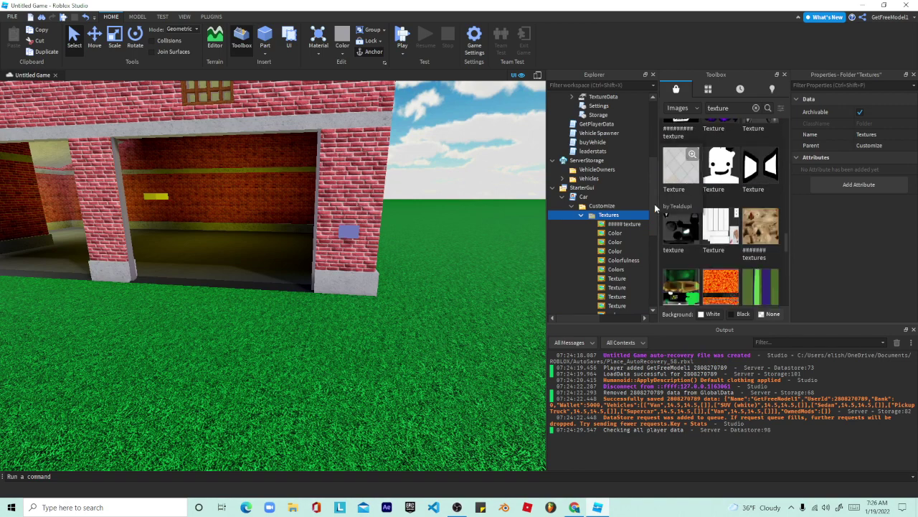
pyautogui.click(600, 211)
# - Insert two more search results, one named "Texture" and one named "texture", into the Textures folder
pyautogui.scroll(-4, 710, 224)
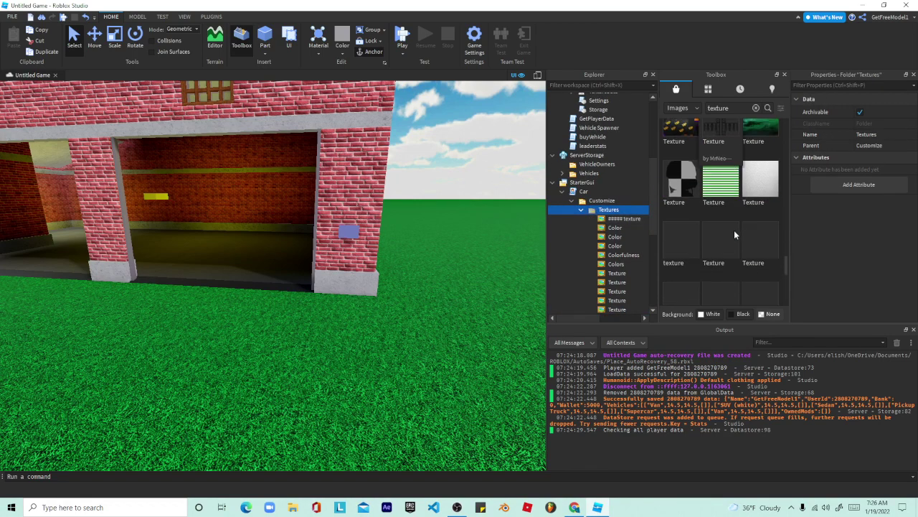
pyautogui.click(675, 207)
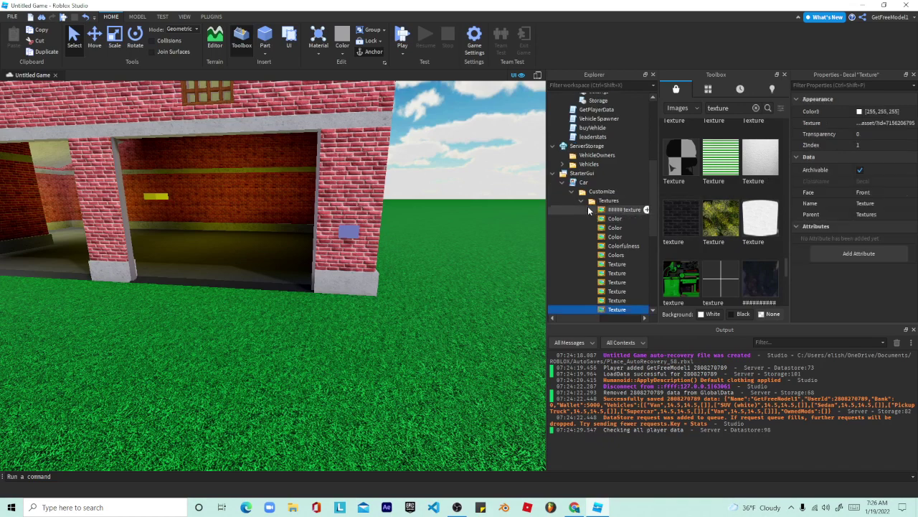
pyautogui.click(609, 200)
pyautogui.scroll(-2, 787, 221)
pyautogui.scroll(1, 760, 236)
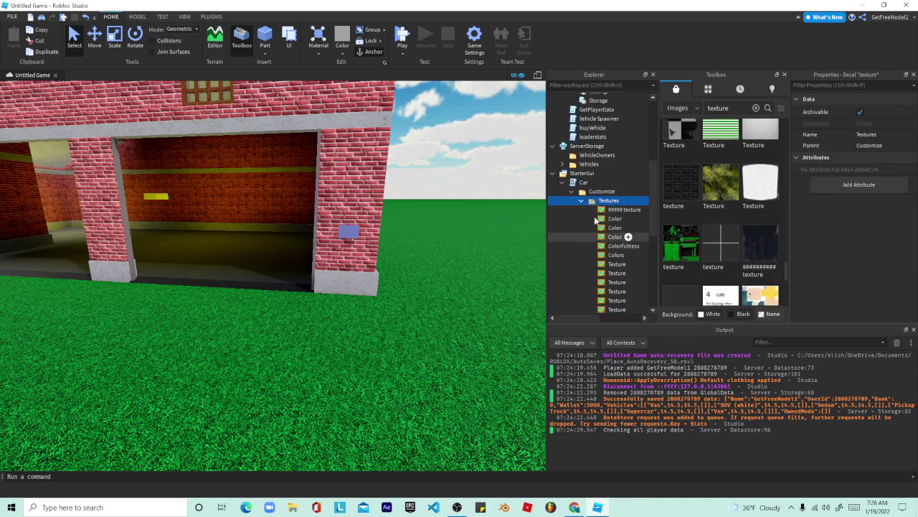
# - Insert the brown "texture" image from the search results into the Textures folder
pyautogui.click(603, 129)
pyautogui.scroll(-3, 713, 207)
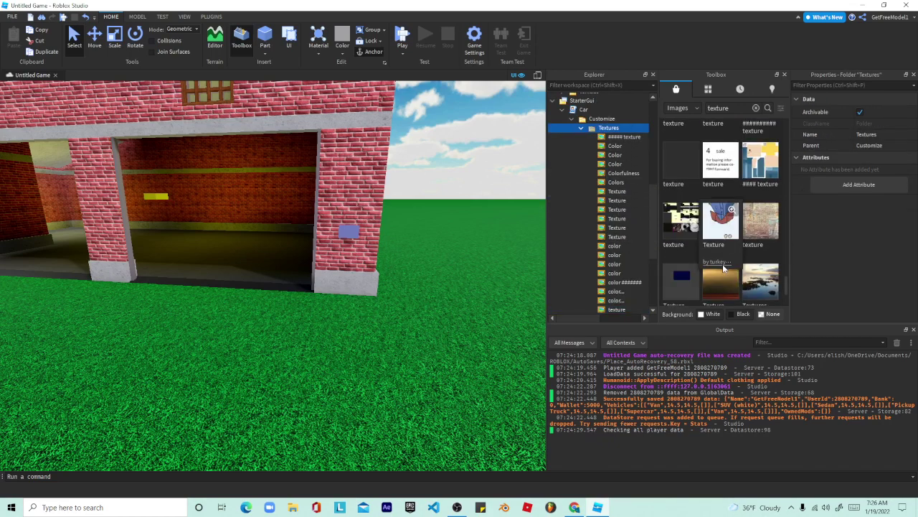
pyautogui.scroll(-5, 717, 276)
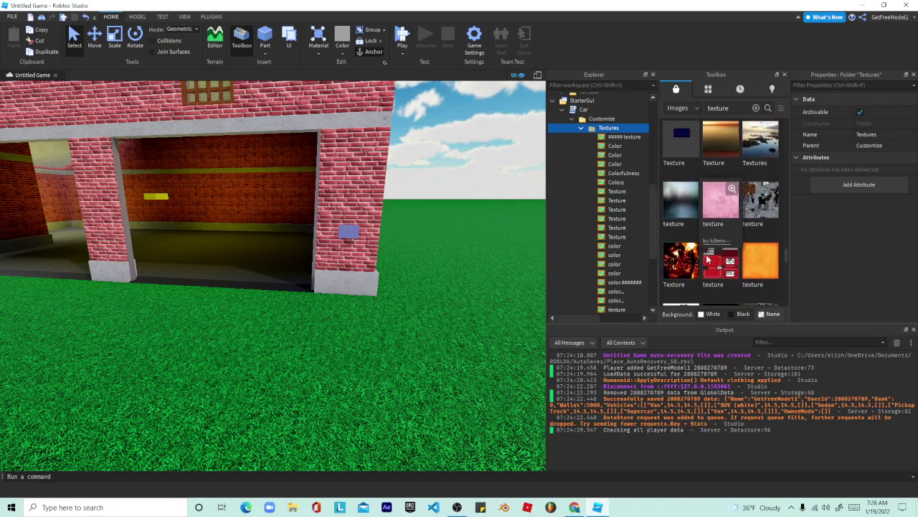
pyautogui.scroll(-5, 718, 269)
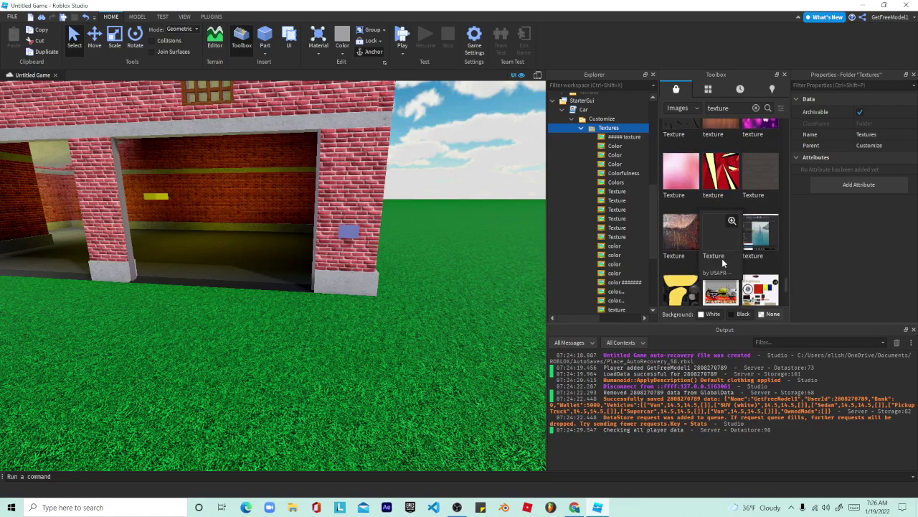
pyautogui.click(726, 269)
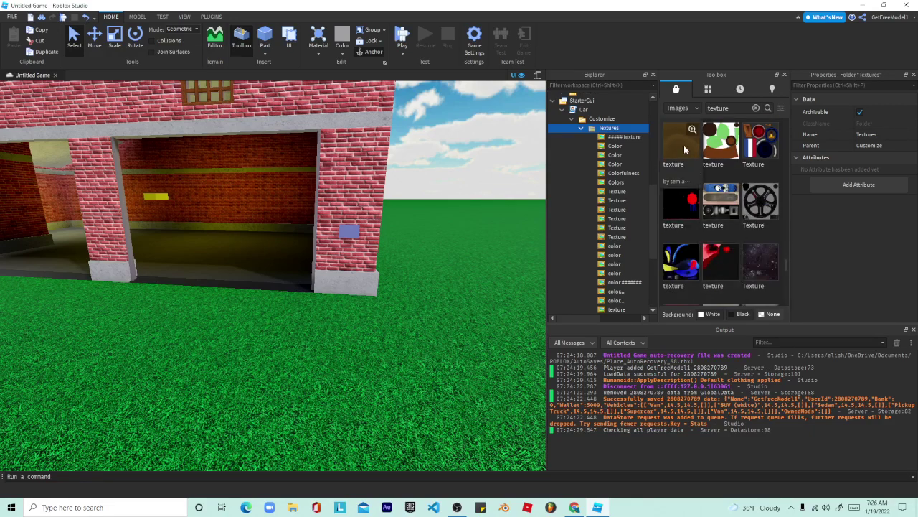
# - Insert the "textur" image with brown oval shapes and the beige wood "texture" image into the Textures folder
pyautogui.click(607, 121)
pyautogui.scroll(-3, 729, 219)
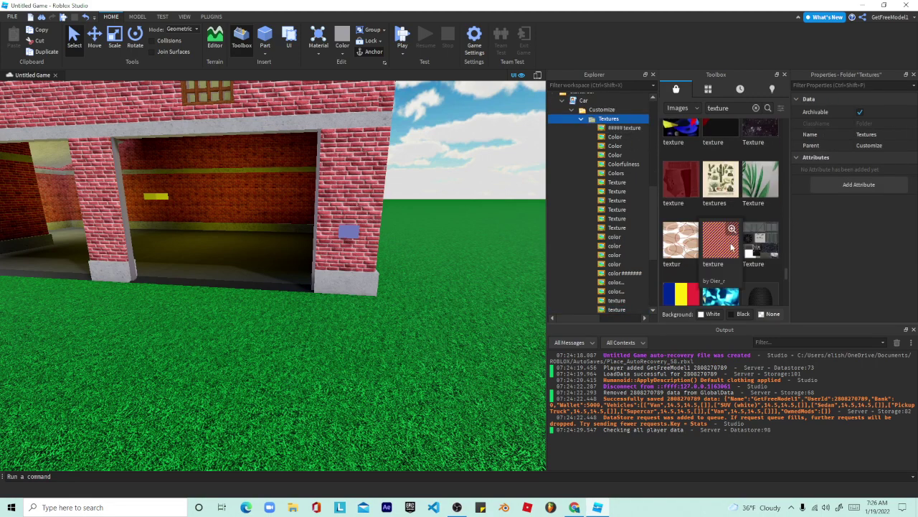
pyautogui.scroll(-2, 763, 217)
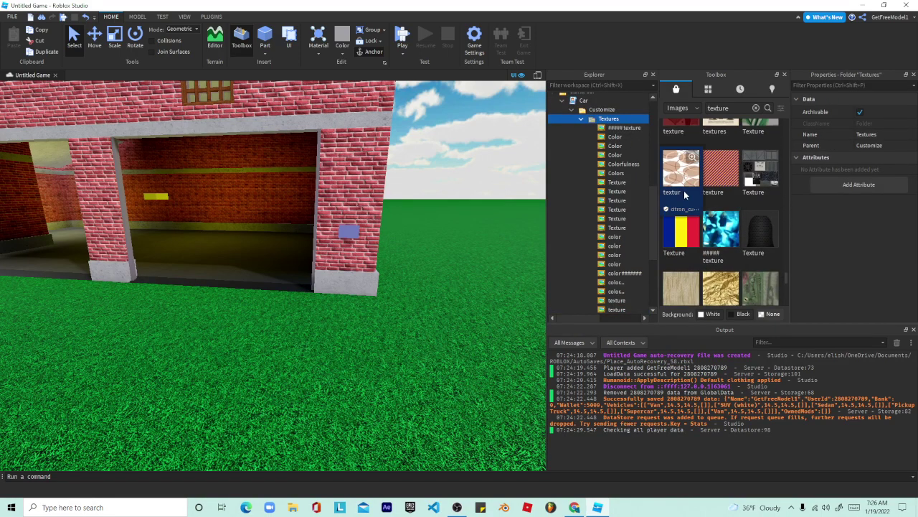
pyautogui.scroll(-2, 742, 271)
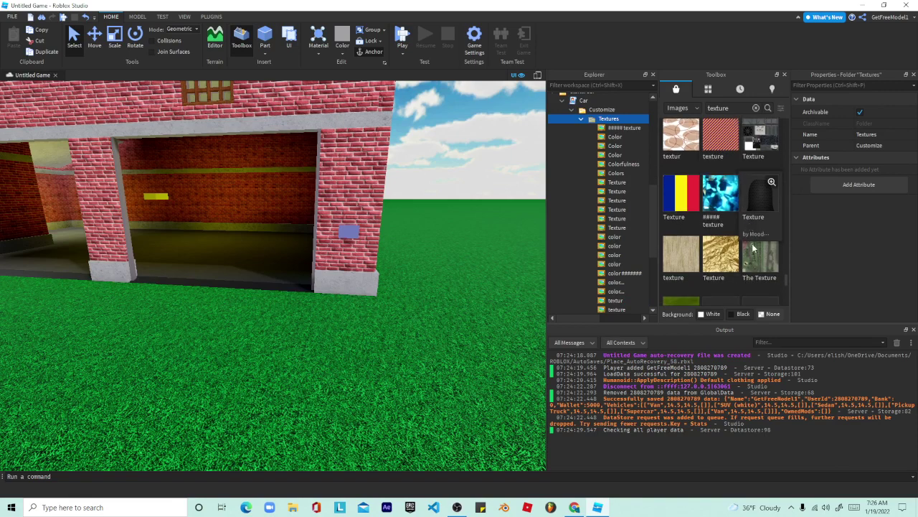
pyautogui.click(743, 271)
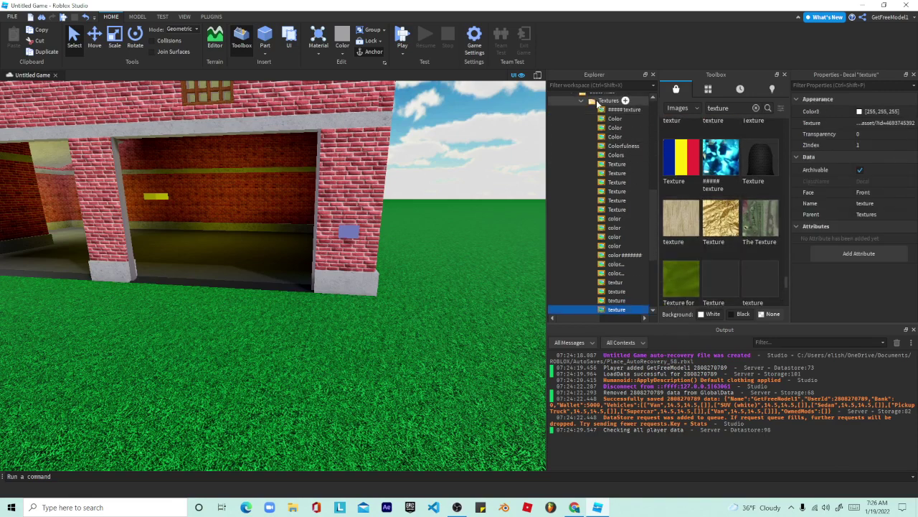
# - Insert the green "Texture for" image and the zebra-striped "texture" image into the Textures folder
pyautogui.click(597, 104)
pyautogui.scroll(-2, 750, 212)
pyautogui.click(682, 179)
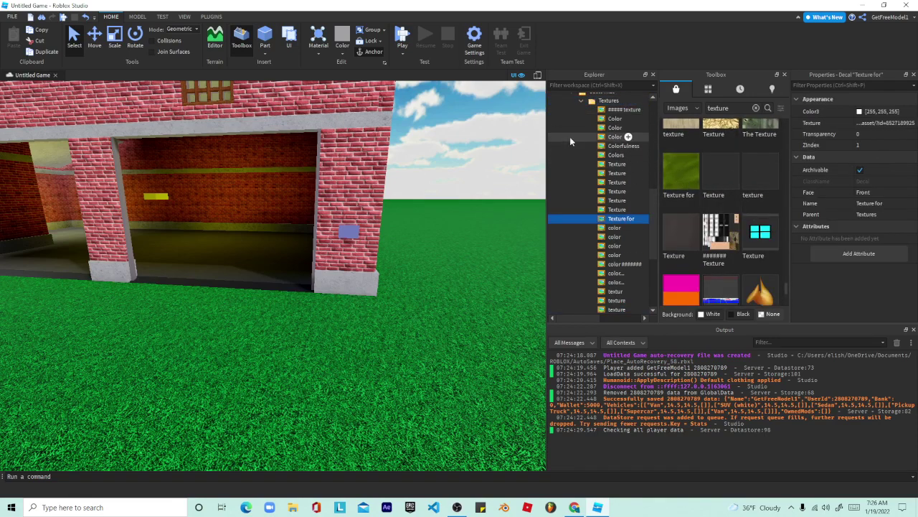
pyautogui.click(608, 153)
pyautogui.scroll(-5, 739, 187)
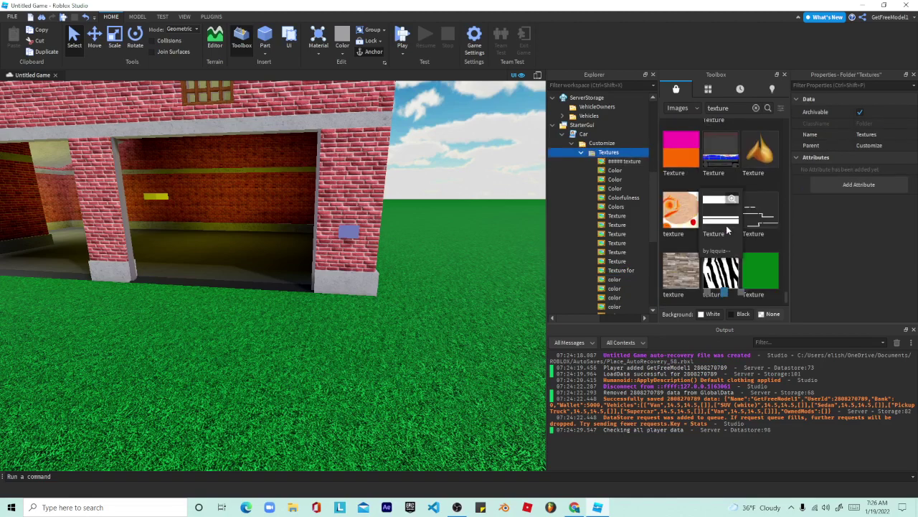
pyautogui.click(706, 142)
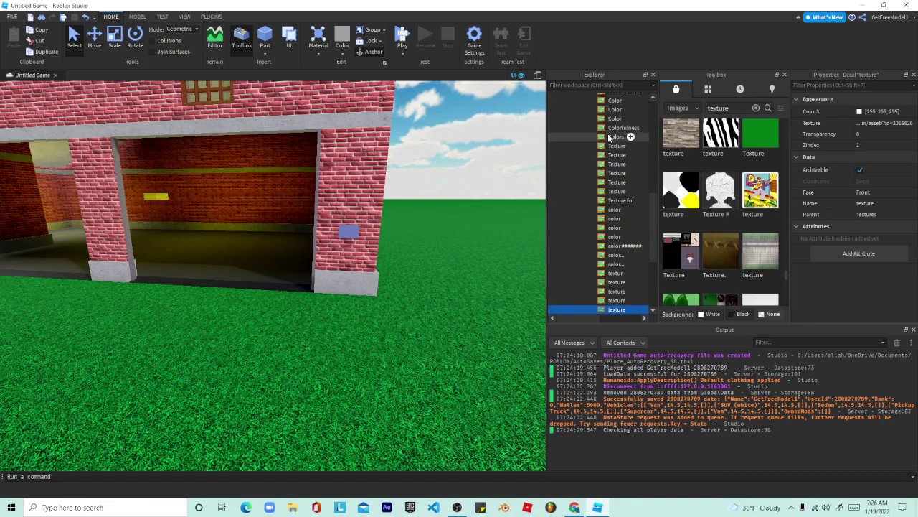
# - Browse further through the image results and insert another one named "texture" into the Textures folder
pyautogui.click(604, 135)
pyautogui.scroll(-5, 720, 186)
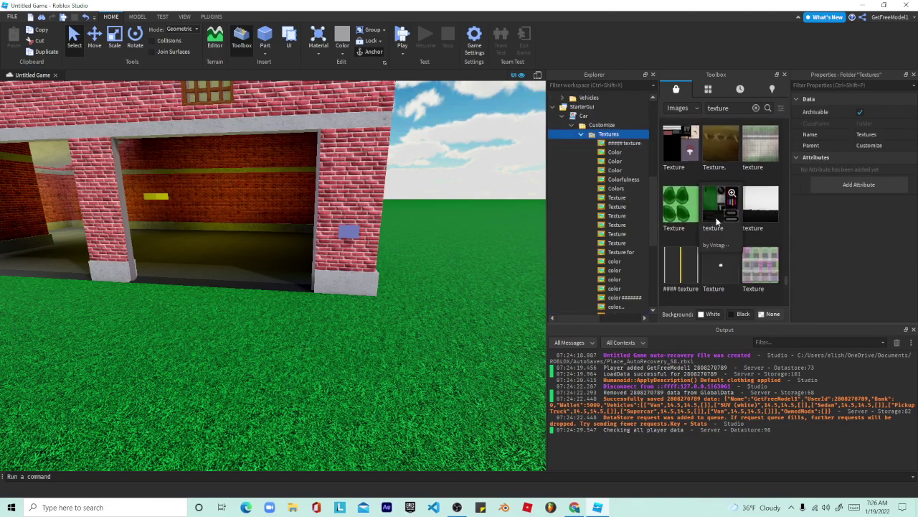
pyautogui.scroll(-6, 723, 269)
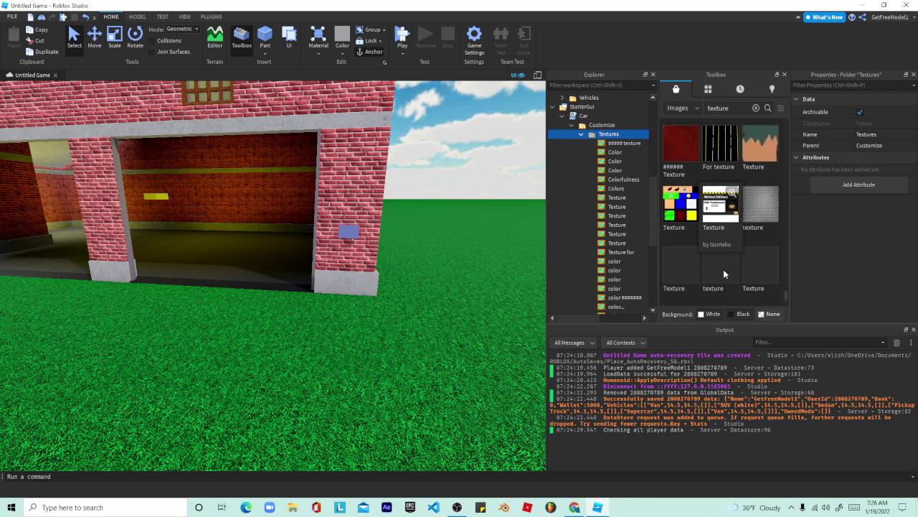
pyautogui.scroll(-3, 750, 266)
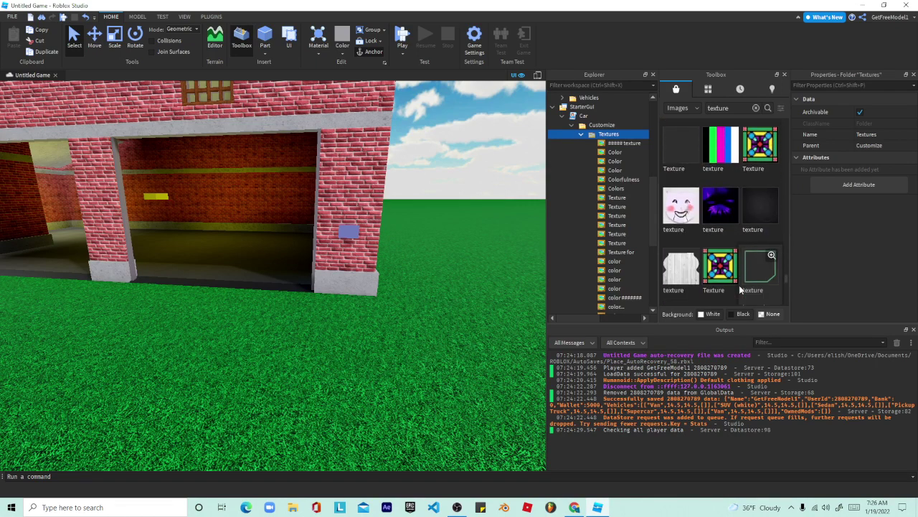
pyautogui.scroll(3, 750, 244)
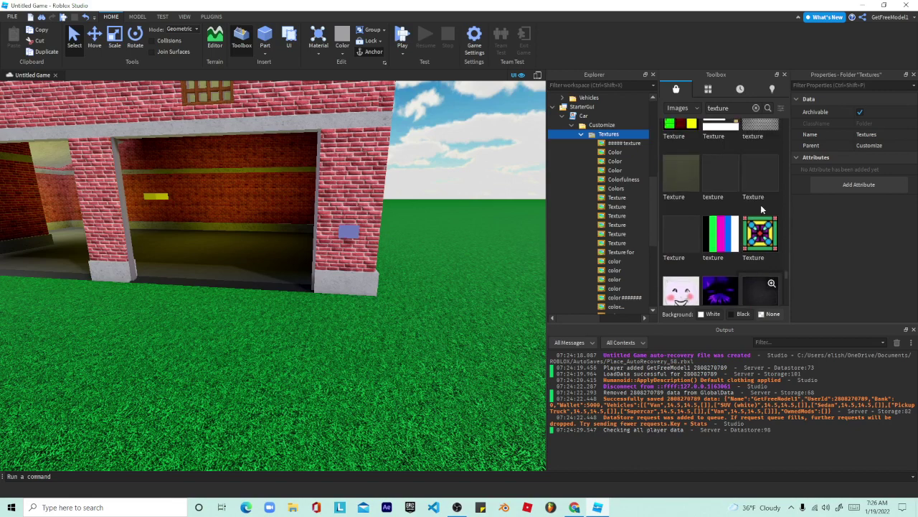
pyautogui.scroll(1, 606, 128)
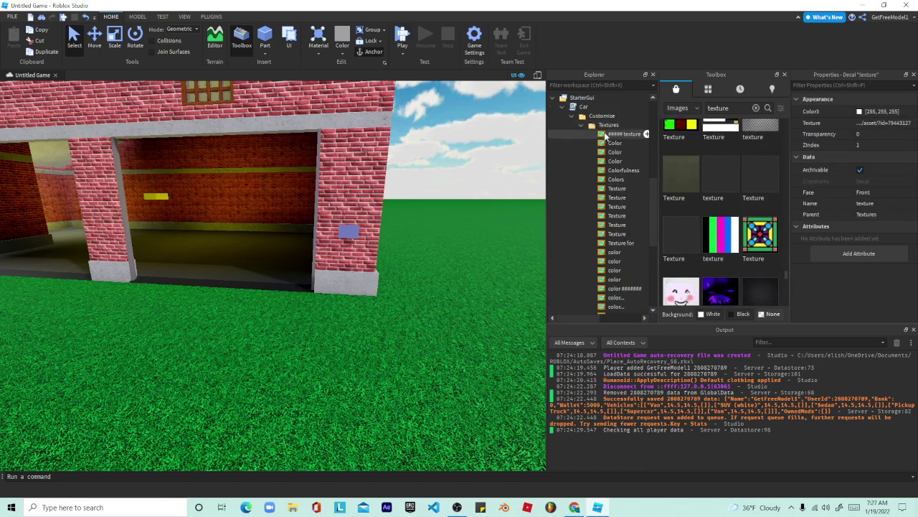
# - Insert the dark grey "texture" image beside the red "###### texture" result into the Textures folder
pyautogui.click(608, 127)
pyautogui.scroll(-2, 756, 188)
pyautogui.scroll(-2, 744, 228)
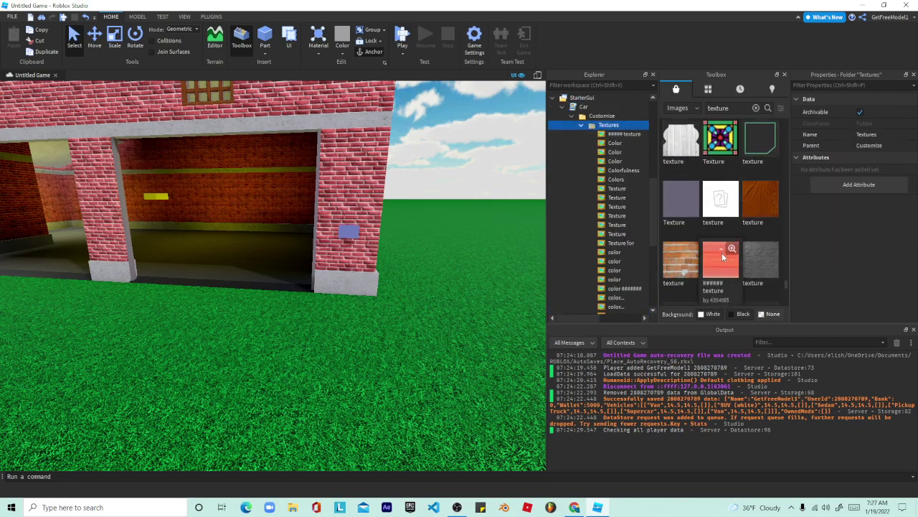
pyautogui.scroll(-3, 739, 228)
pyautogui.click(760, 157)
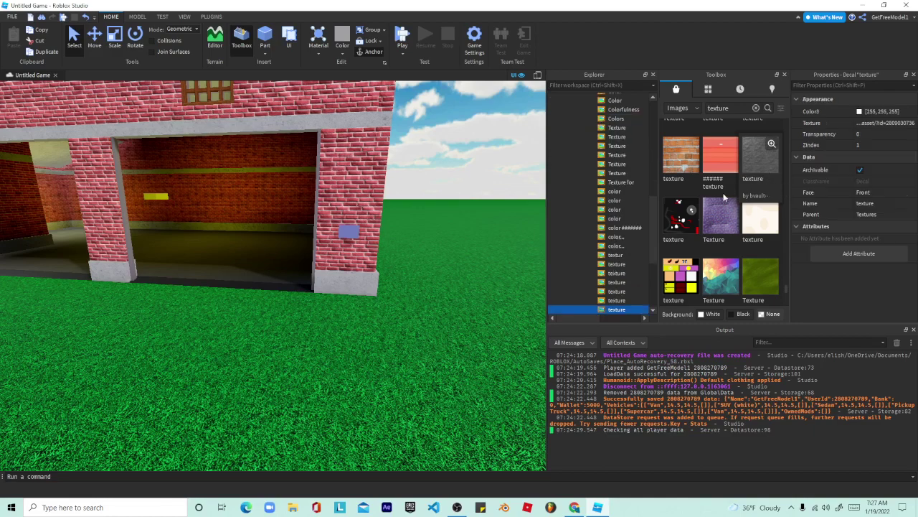
# - Insert the cloudy grey-and-white "texture" image into the Textures folder
pyautogui.scroll(5, 620, 165)
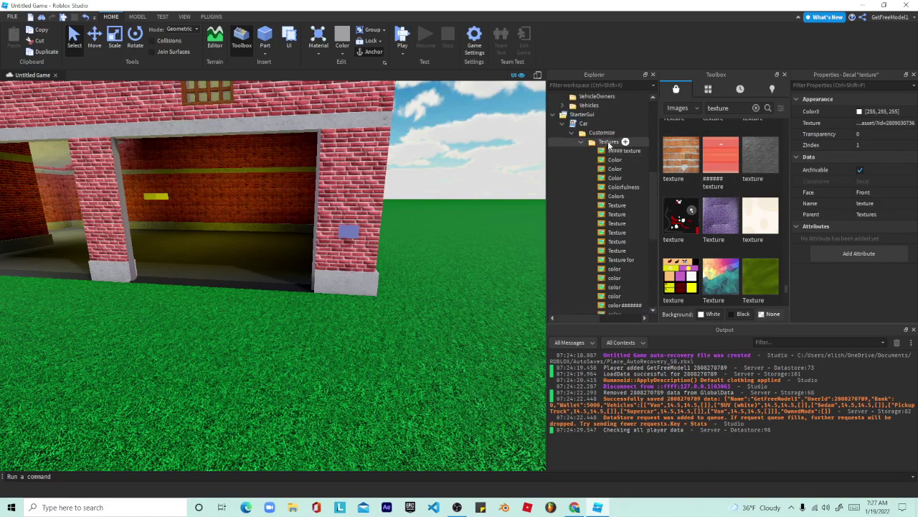
pyautogui.click(609, 142)
pyautogui.scroll(-5, 760, 201)
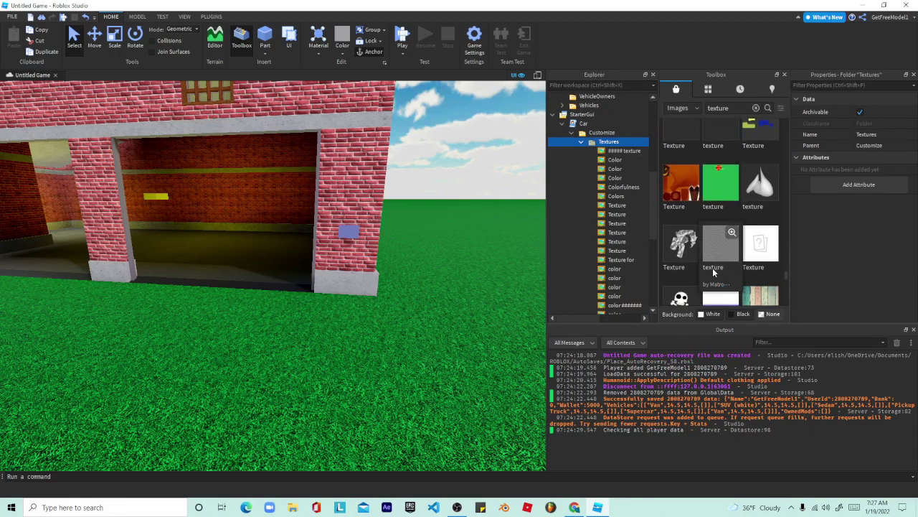
pyautogui.scroll(-3, 713, 270)
pyautogui.scroll(-2, 718, 194)
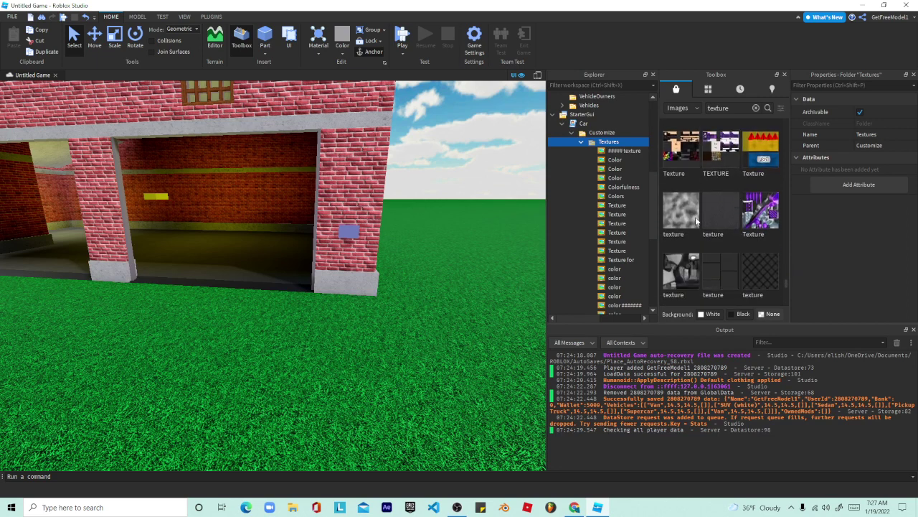
pyautogui.scroll(-2, 624, 136)
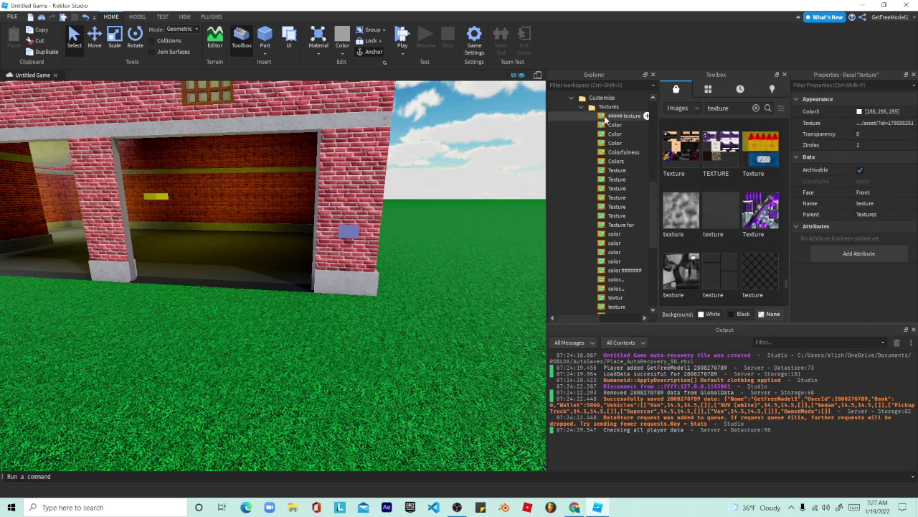
# - Insert the black diamond-lattice "texture" image into the Textures folder
pyautogui.scroll(-1, 750, 269)
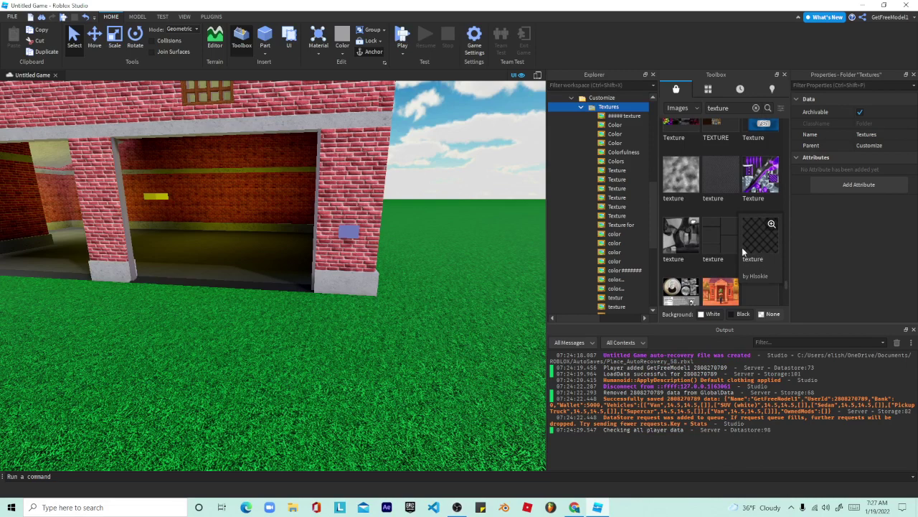
pyautogui.click(743, 251)
pyautogui.scroll(-3, 706, 210)
pyautogui.scroll(-3, 505, 275)
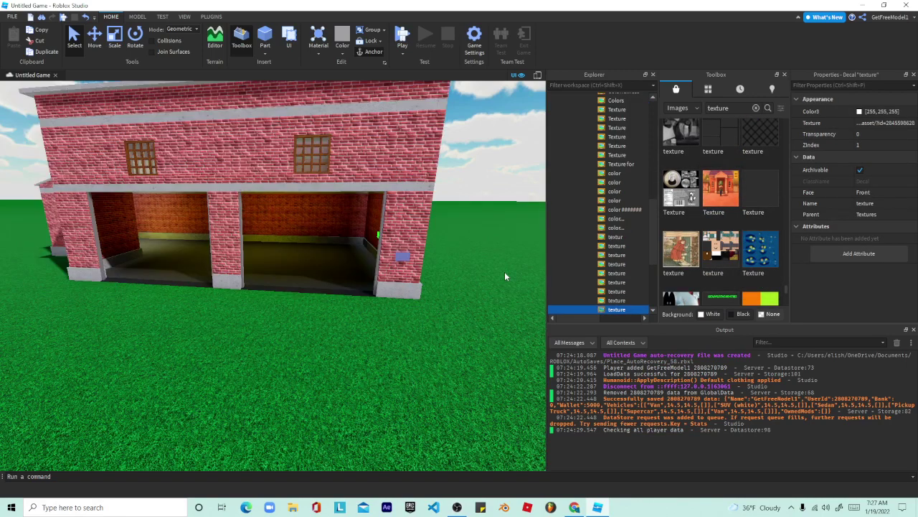
# - Start a play test and open the Car Dealership at the blue sign on the garage wall
pyautogui.press('F5')
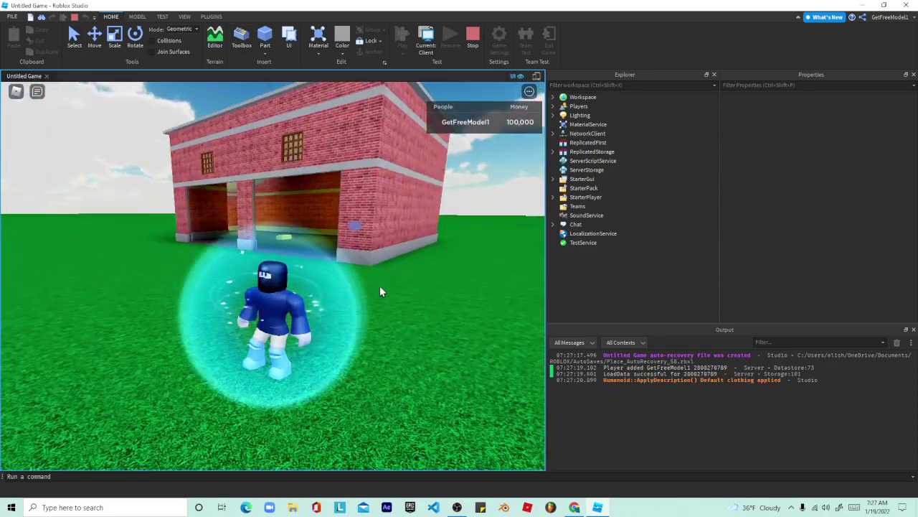
pyautogui.press('w')
pyautogui.press('w')
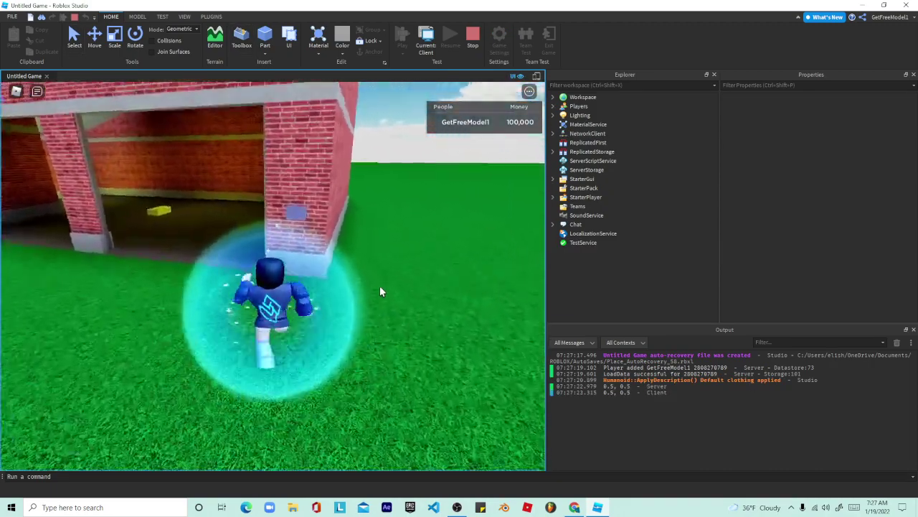
pyautogui.press('e')
# - Spawn the Supercar from the owned vehicles and turn the view towards it
pyautogui.click(117, 193)
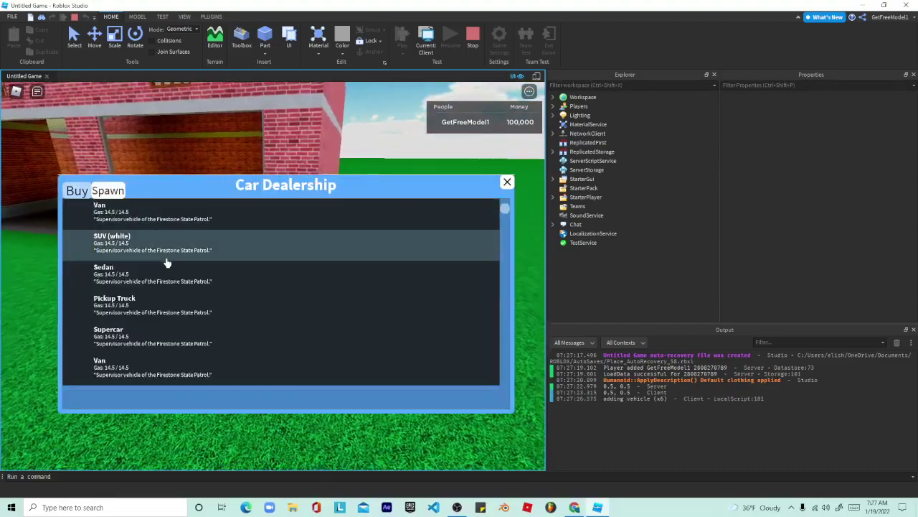
pyautogui.click(153, 330)
pyautogui.moveTo(305, 232); pyautogui.dragTo(306, 231, button='right')
pyautogui.press('a')
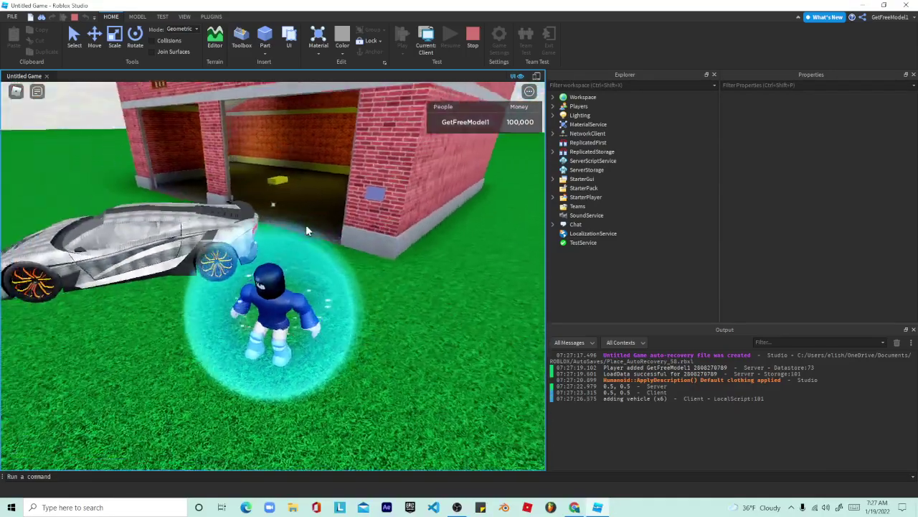
# - Walk back to the blue garage sign, reopen the Car Dealership and spawn the SUV (white)
pyautogui.press('w')
pyautogui.press('w')
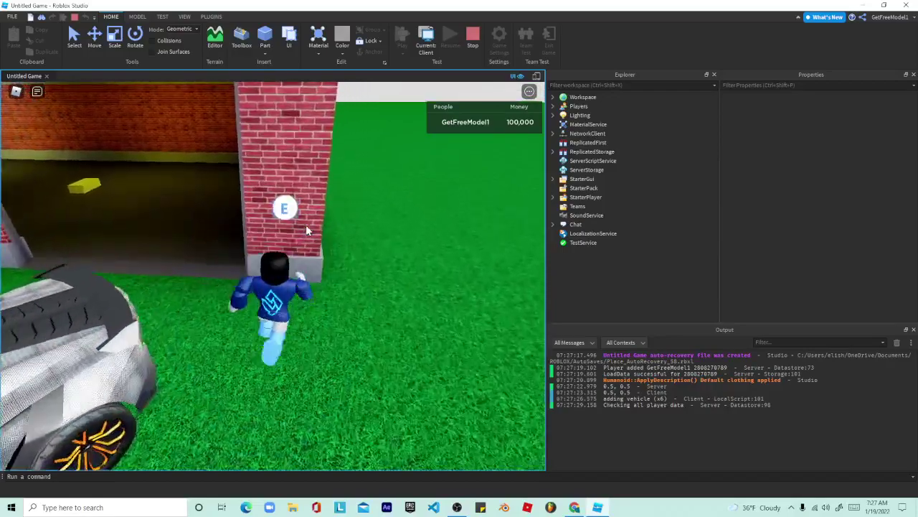
pyautogui.moveTo(307, 227); pyautogui.dragTo(306, 230, button='right')
pyautogui.press('s')
pyautogui.press('e')
pyautogui.click(117, 191)
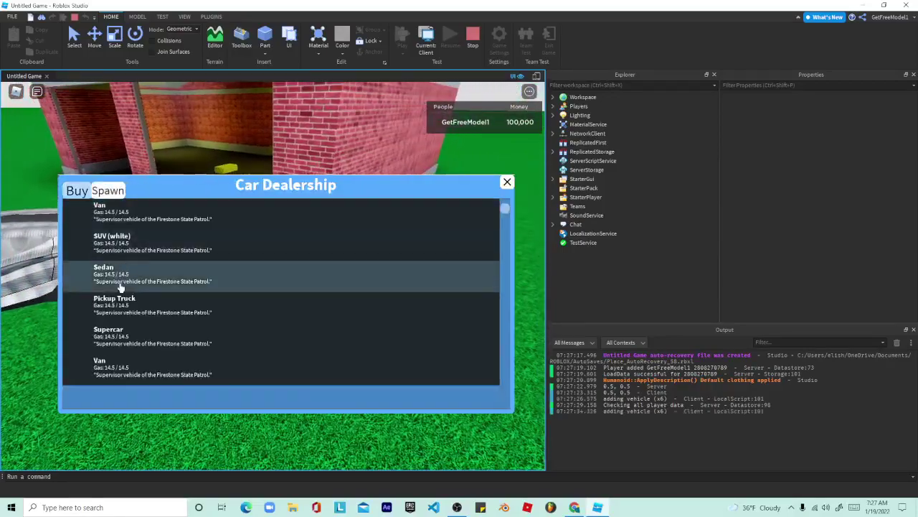
pyautogui.click(146, 252)
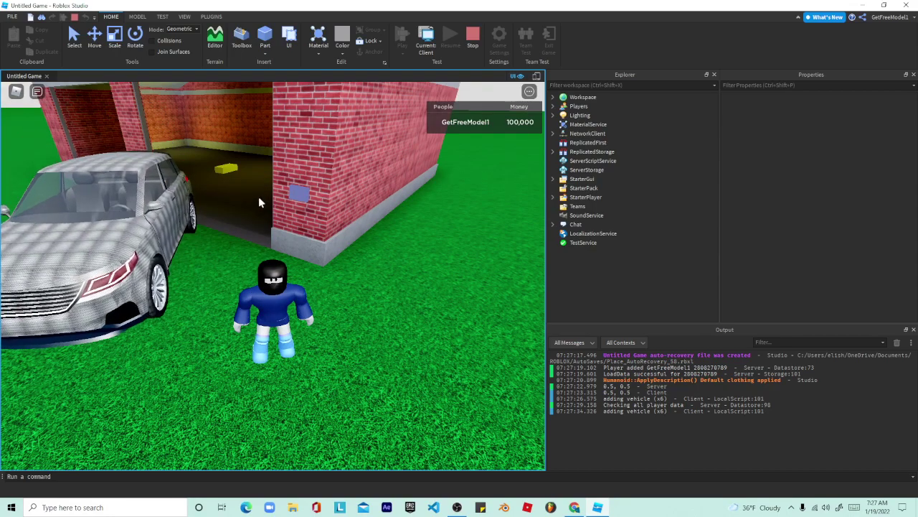
# - Get into the spawned SUV, drive it a short distance beside the garage and get out
pyautogui.moveTo(260, 201); pyautogui.dragTo(261, 201, button='right')
pyautogui.press('w')
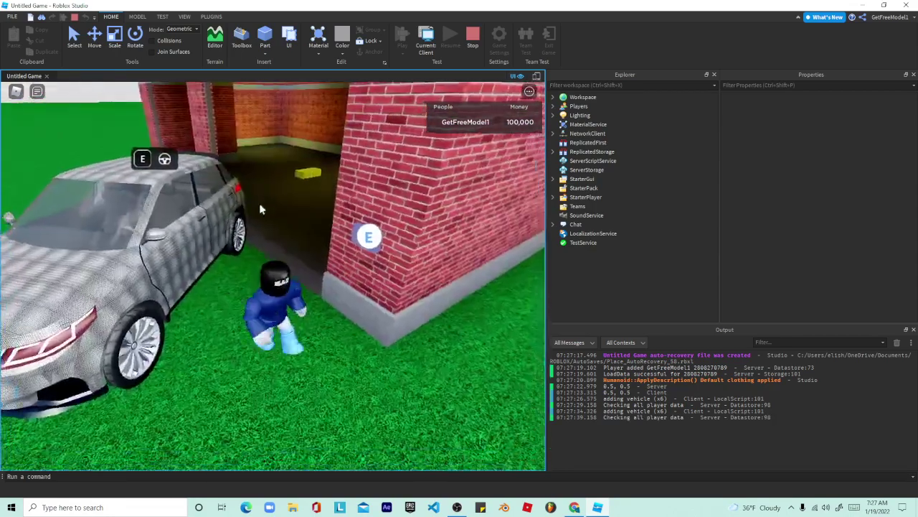
pyautogui.press('e')
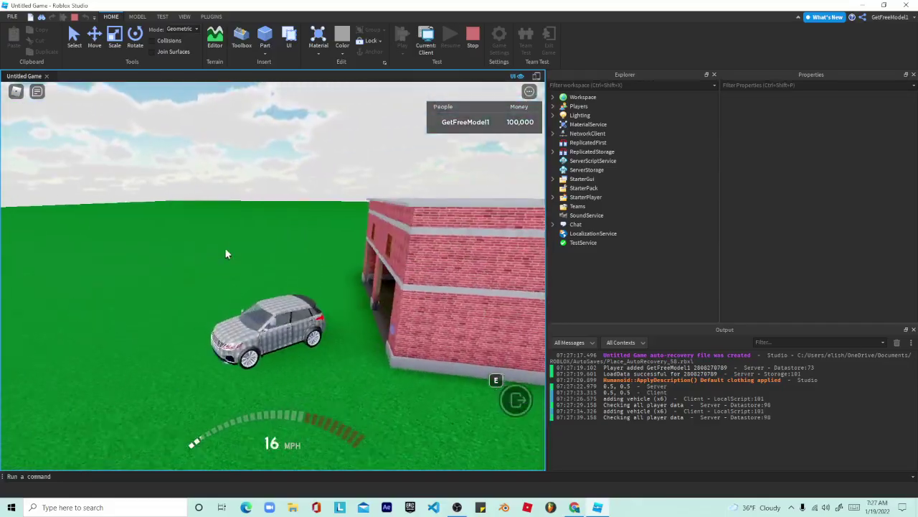
pyautogui.press('e')
# - Return to the garage sign, reopen the Car Dealership and spawn the Sedan
pyautogui.press('w')
pyautogui.moveTo(225, 249); pyautogui.dragTo(225, 249, button='right')
pyautogui.press('e')
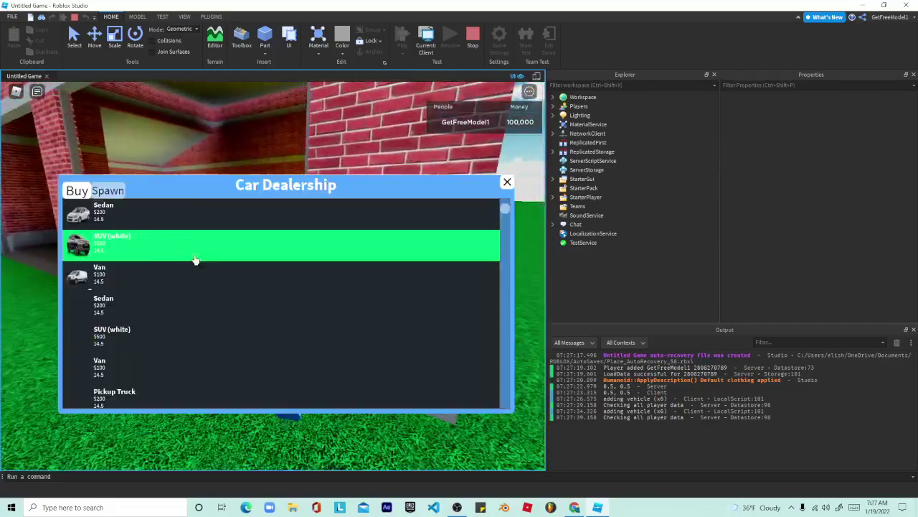
pyautogui.click(108, 194)
pyautogui.click(120, 287)
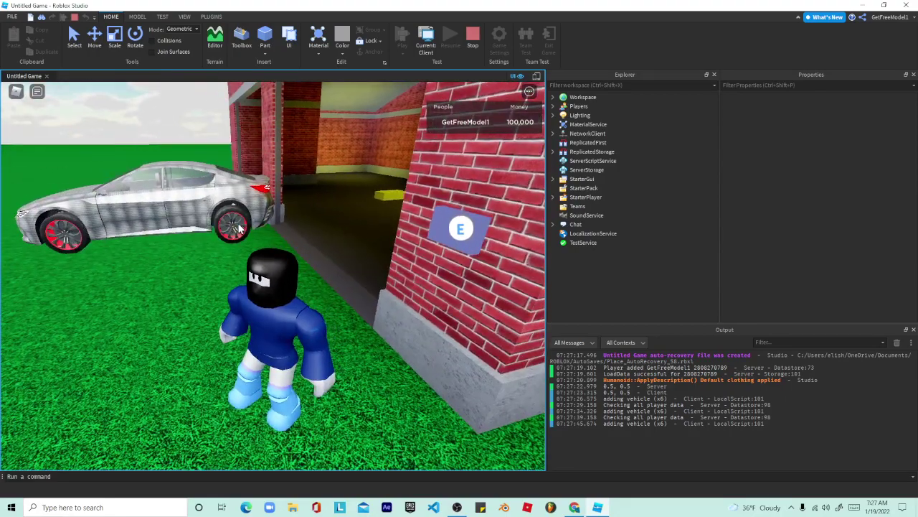
# - Walk to the blue garage sign, reopen the Car Dealership and spawn the Pickup Truck
pyautogui.press('w')
pyautogui.press('e')
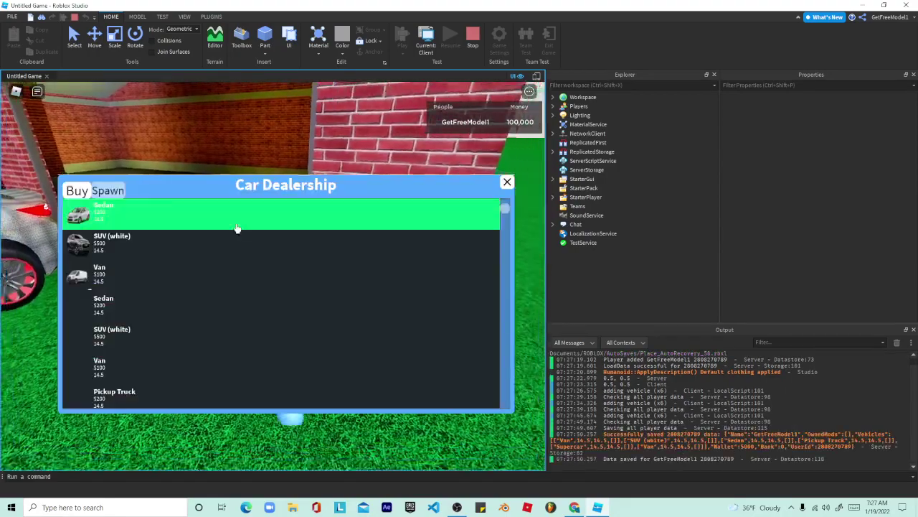
pyautogui.click(109, 191)
pyautogui.click(117, 317)
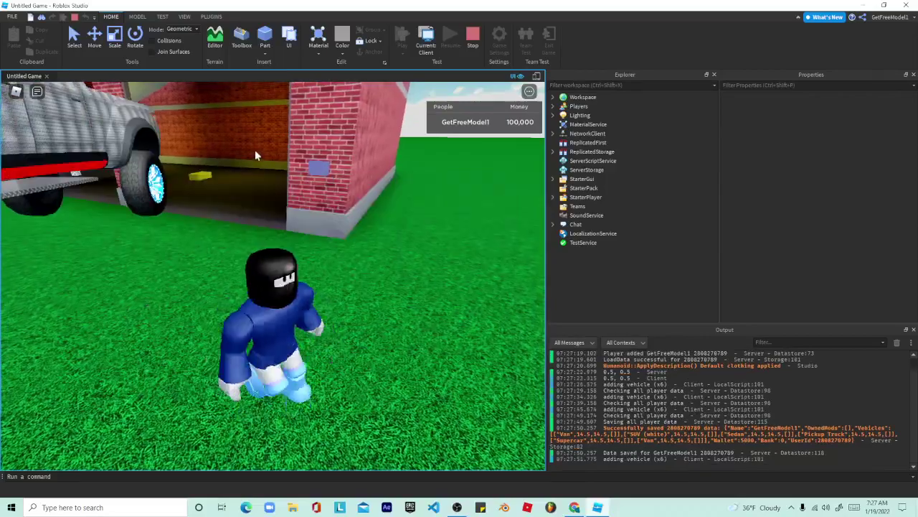
# - Walk to the green block inside the garage, enter vehicle customization and open the texture choices with the truck seen from above
pyautogui.press('w')
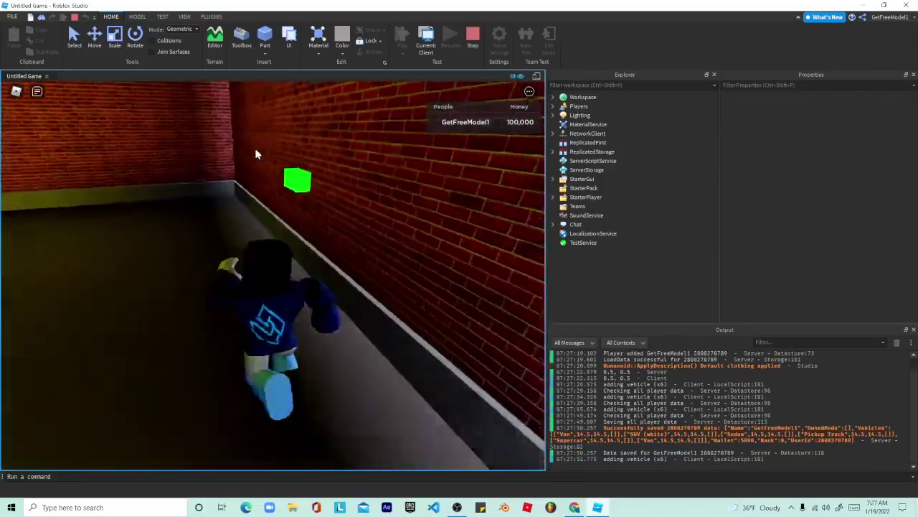
pyautogui.press('e')
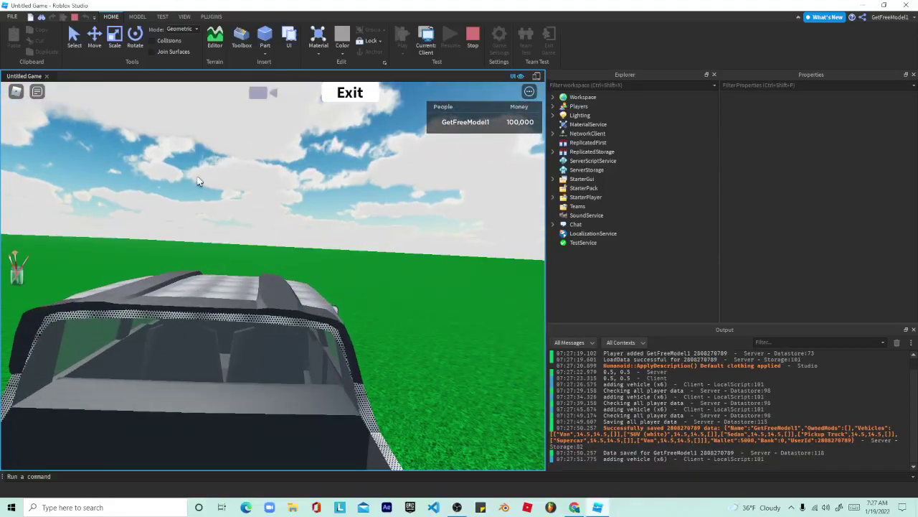
pyautogui.click(270, 99)
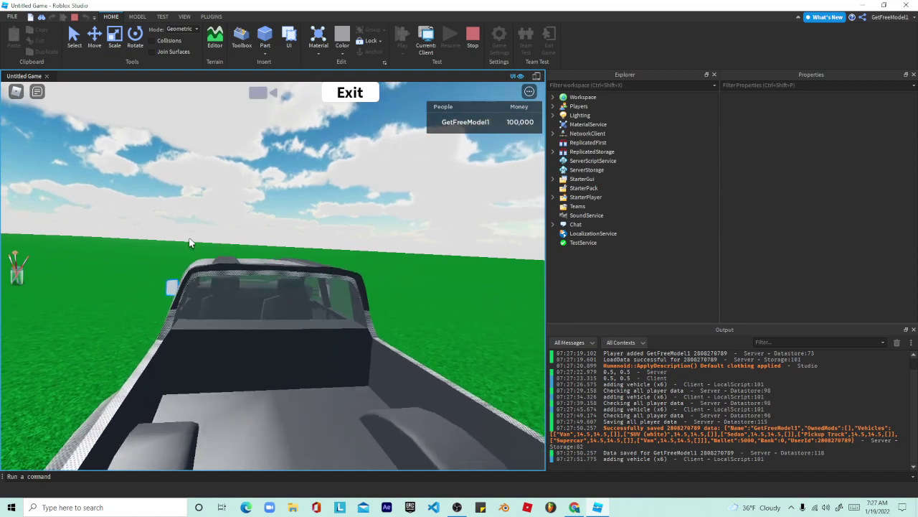
pyautogui.click(61, 375)
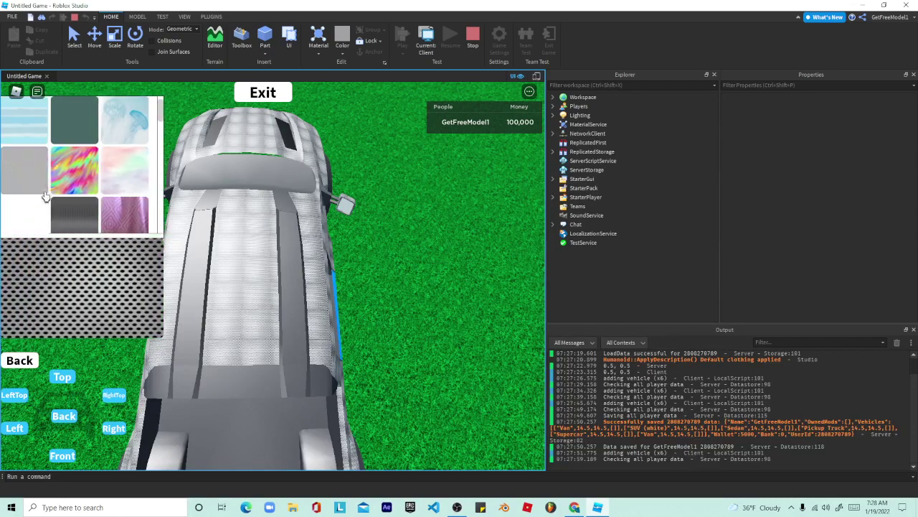
# - Try the dark blue and grey textures on the Pickup Truck, apply the light blue striped one and exit customization
pyautogui.click(43, 178)
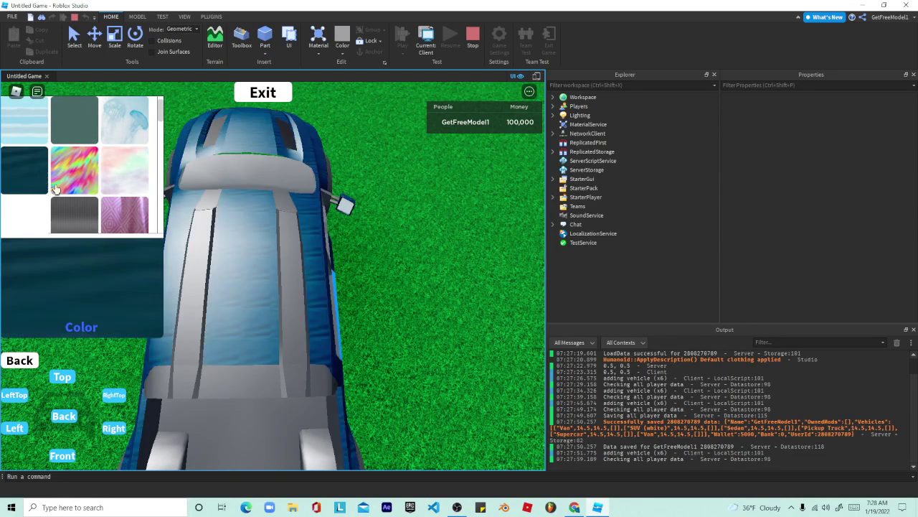
pyautogui.click(74, 210)
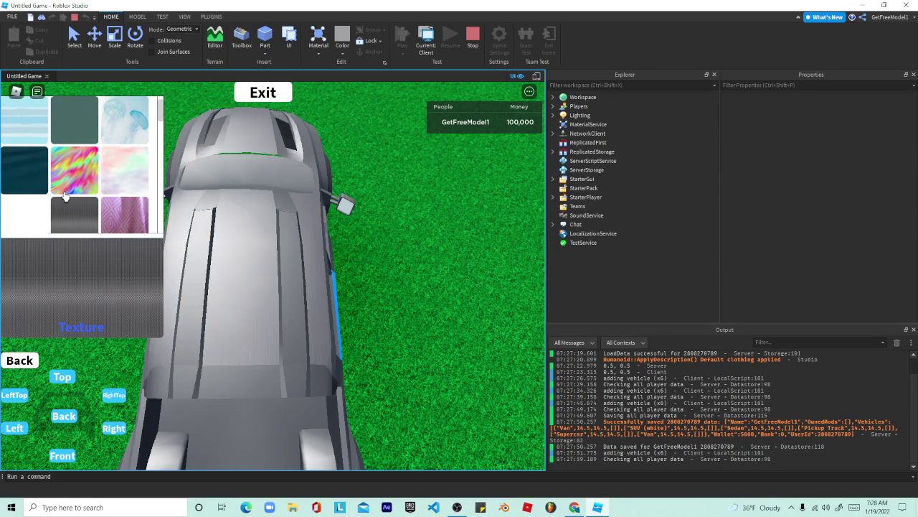
pyautogui.click(39, 174)
pyautogui.click(32, 137)
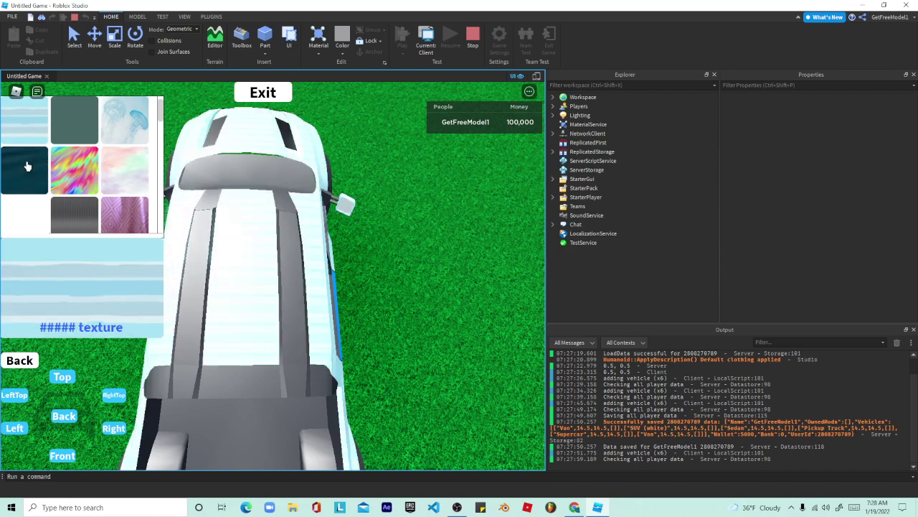
pyautogui.click(234, 106)
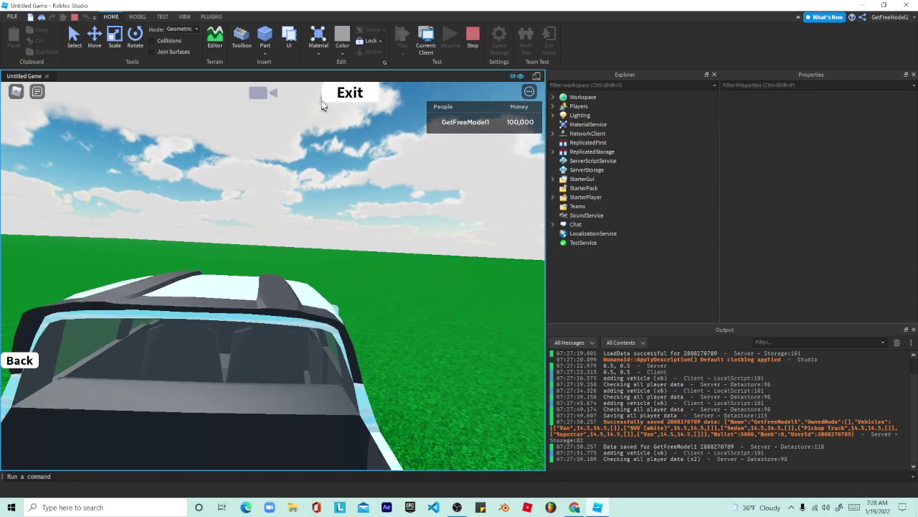
pyautogui.click(323, 102)
# - Walk out around the repainted truck to the garage sign, reopen the Car Dealership and spawn the Sedan
pyautogui.press('w')
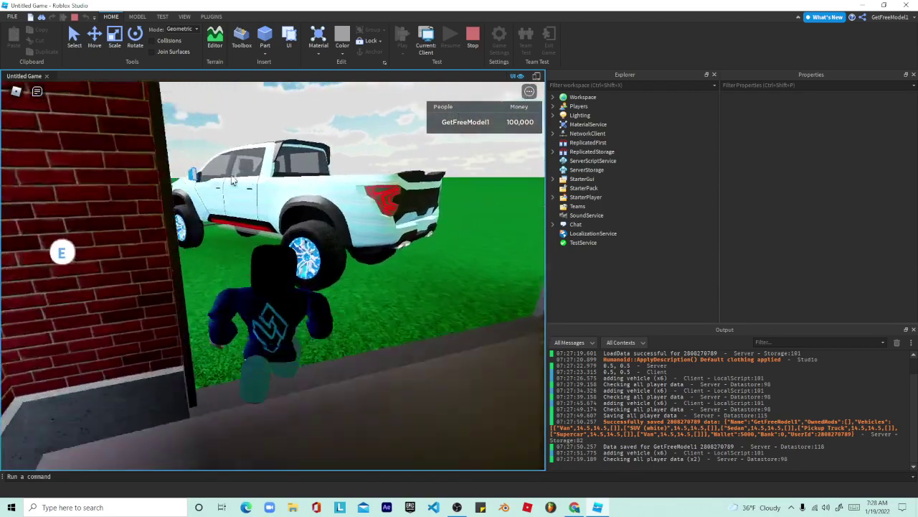
pyautogui.moveTo(232, 179); pyautogui.dragTo(235, 173, button='right')
pyautogui.press('a')
pyautogui.press('w')
pyautogui.scroll(3, 265, 176)
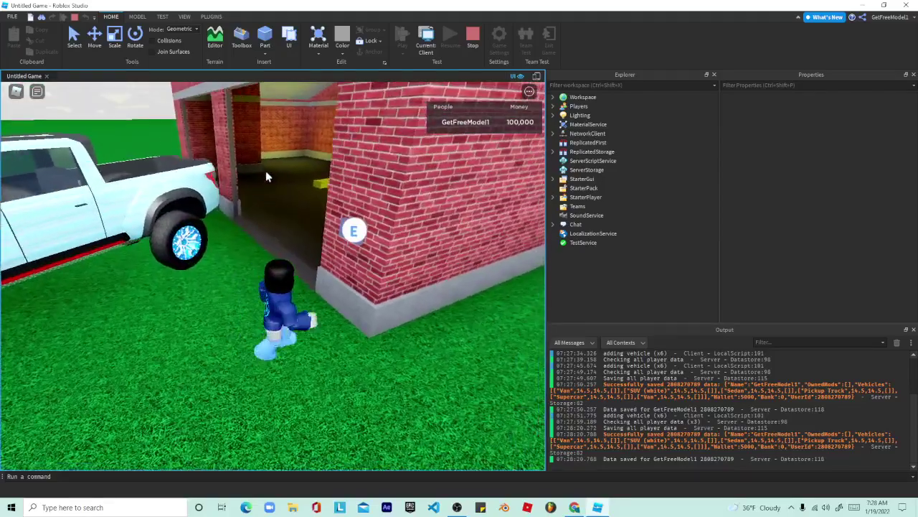
pyautogui.press('e')
pyautogui.click(147, 267)
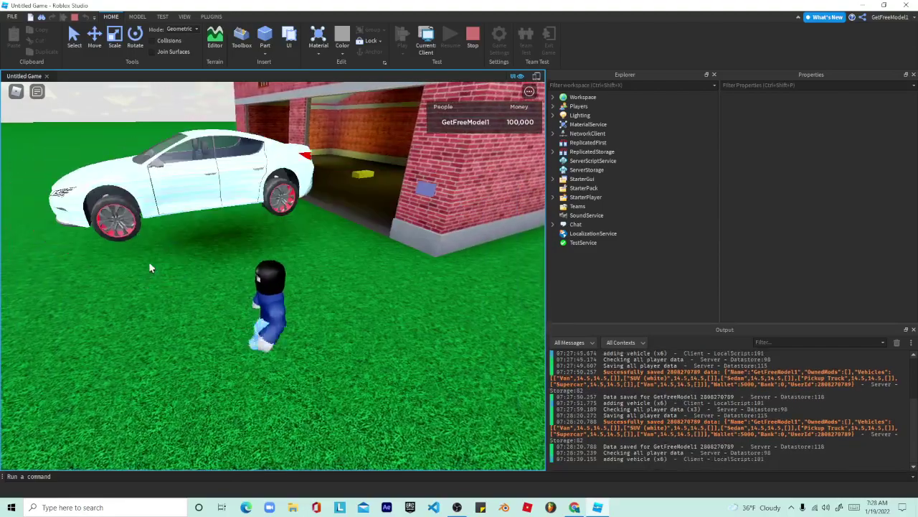
# - Return to the garage sign, reopen the Car Dealership and spawn the SUV (white)
pyautogui.press('w')
pyautogui.moveTo(226, 199); pyautogui.dragTo(226, 190, button='right')
pyautogui.press('w')
pyautogui.press('e')
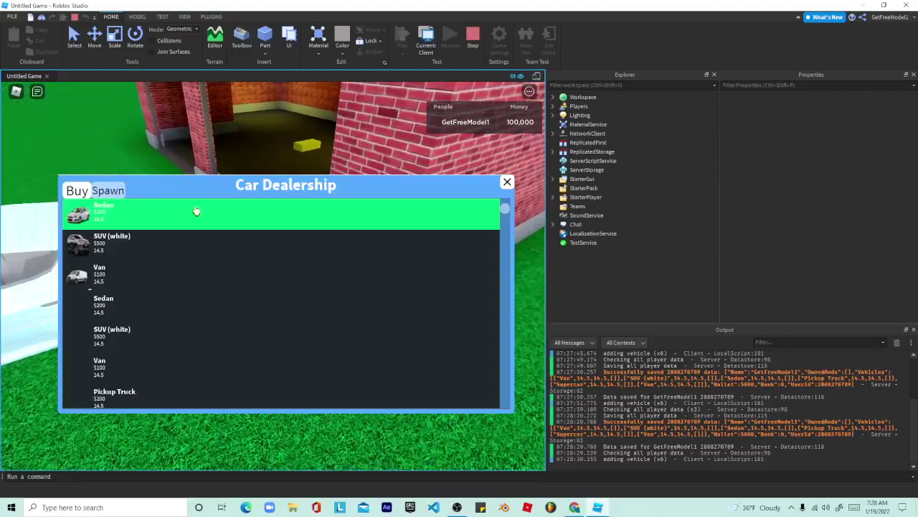
pyautogui.click(119, 199)
pyautogui.click(156, 244)
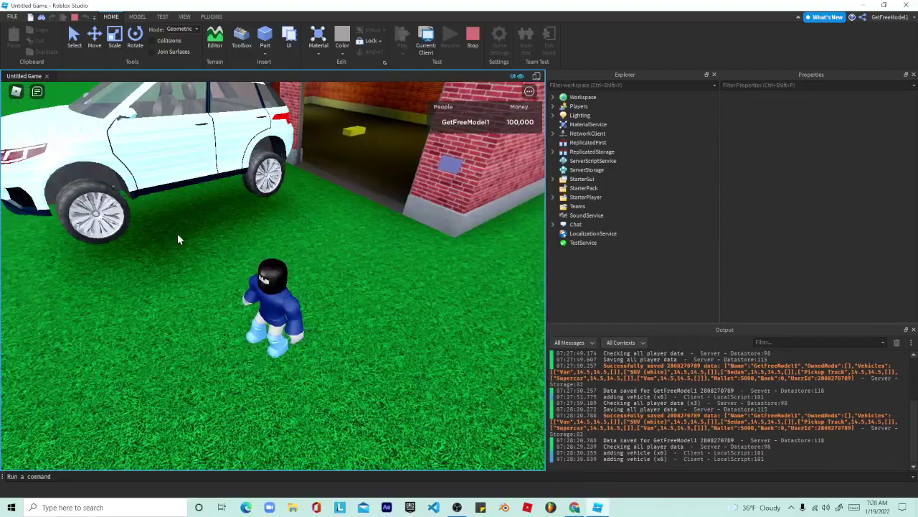
# - Walk to the garage sign again, reopen the Car Dealership and spawn the Supercar
pyautogui.press('w')
pyautogui.press('e')
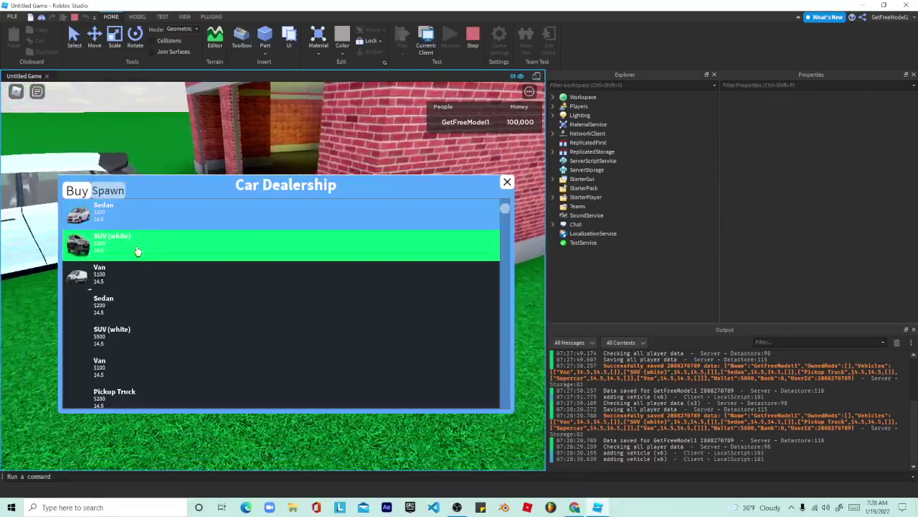
pyautogui.click(116, 193)
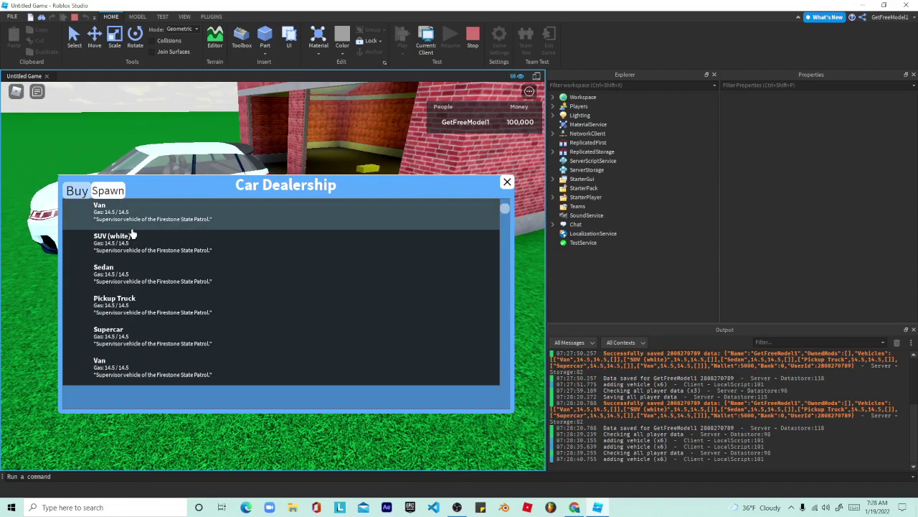
pyautogui.click(129, 333)
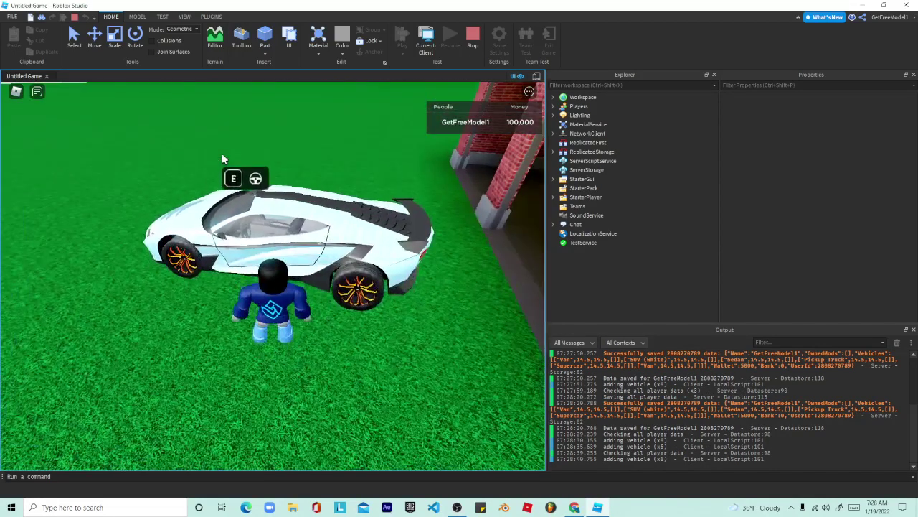
# - Get into the Supercar, drive it across the grass and stop the play test
pyautogui.press('e')
pyautogui.press('w')
pyautogui.scroll(3, 246, 198)
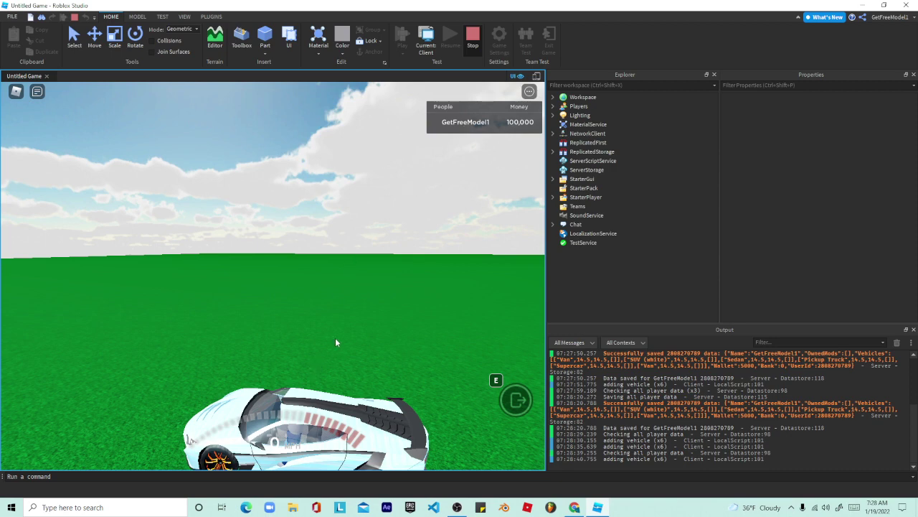
pyautogui.hotkey('shift', 'F5')
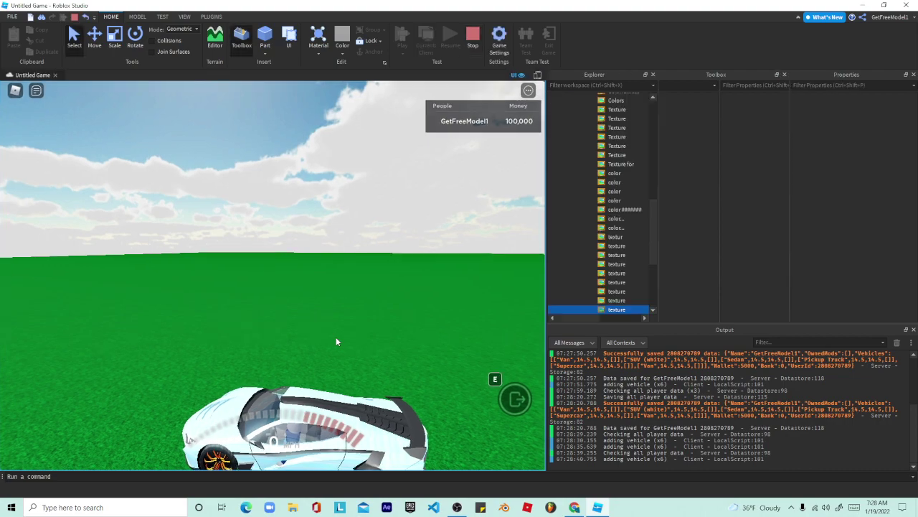
# - Expand Group1 under ServerStorage's Vehicles folder and open the Pickup Truck's Body down to the FLdoor model
pyautogui.moveTo(362, 155); pyautogui.dragTo(362, 155, button='right')
pyautogui.press('d')
pyautogui.scroll(3, 615, 142)
pyautogui.scroll(3, 607, 144)
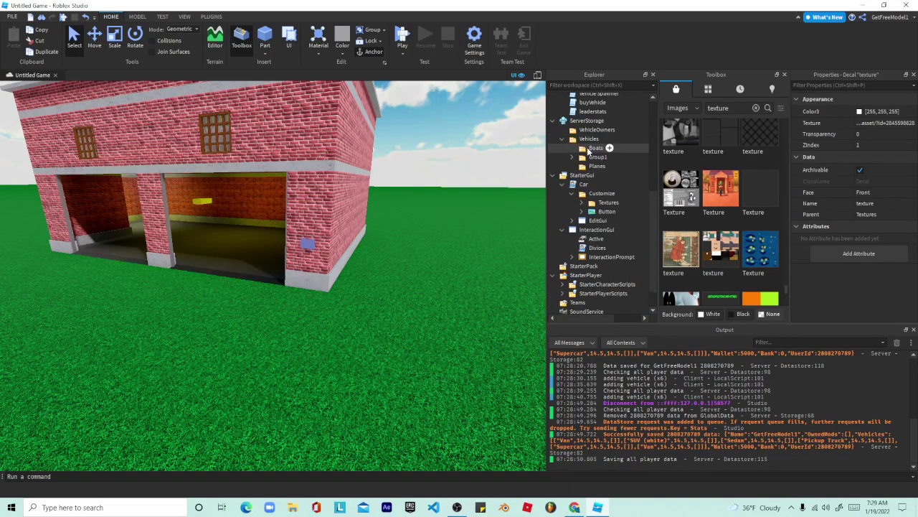
pyautogui.click(578, 158)
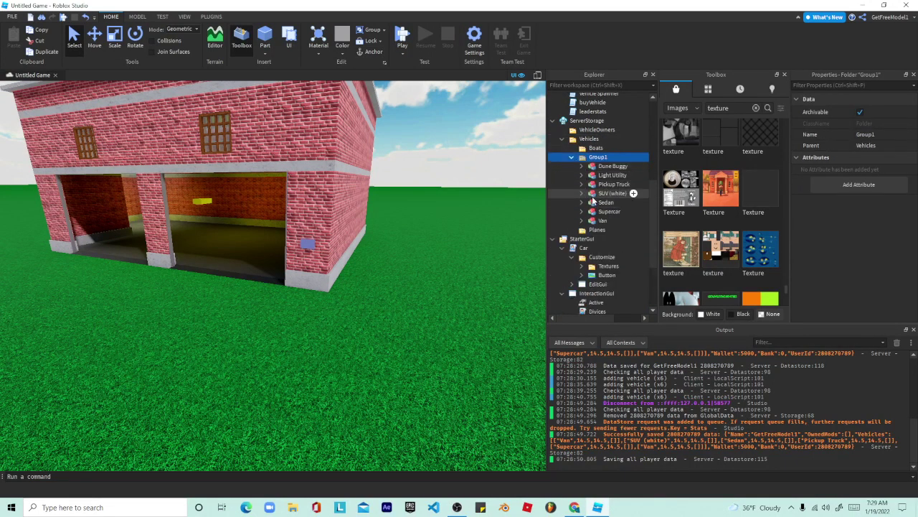
pyautogui.click(600, 187)
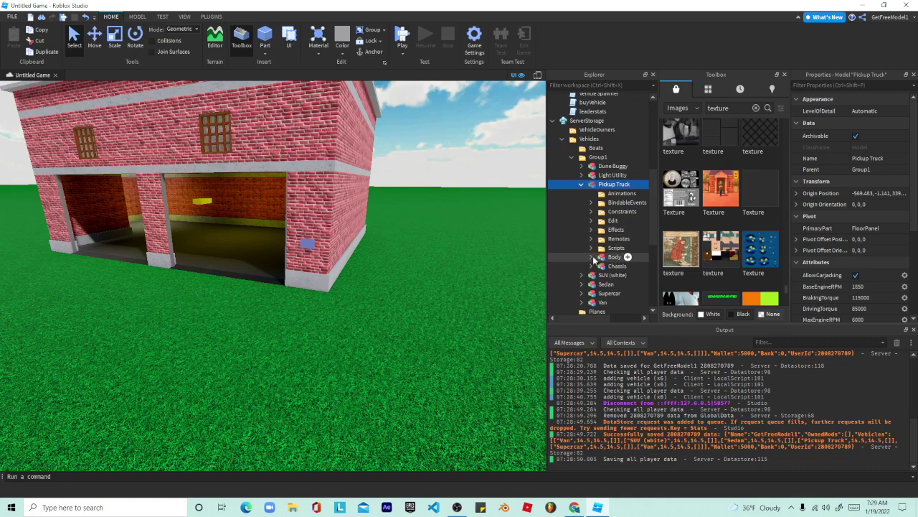
pyautogui.scroll(-4, 599, 248)
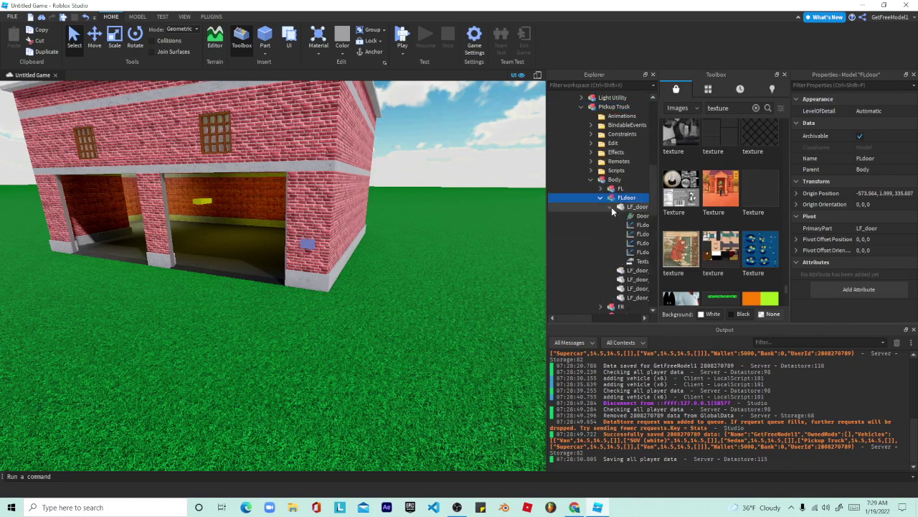
# - Go through the Pickup Truck's door models and copy the Texture Allowed value from LR_door in RLdoor
pyautogui.click(610, 207)
pyautogui.click(601, 198)
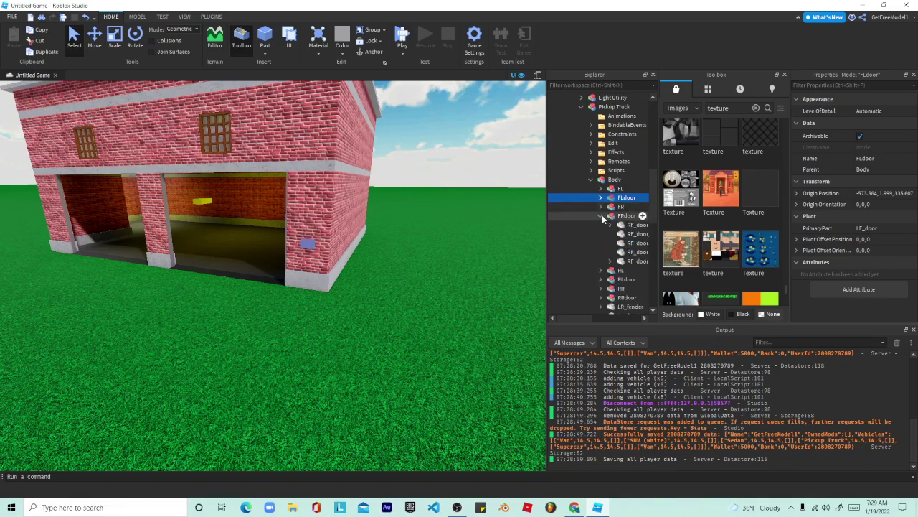
pyautogui.click(601, 215)
pyautogui.click(600, 234)
pyautogui.scroll(-1, 600, 231)
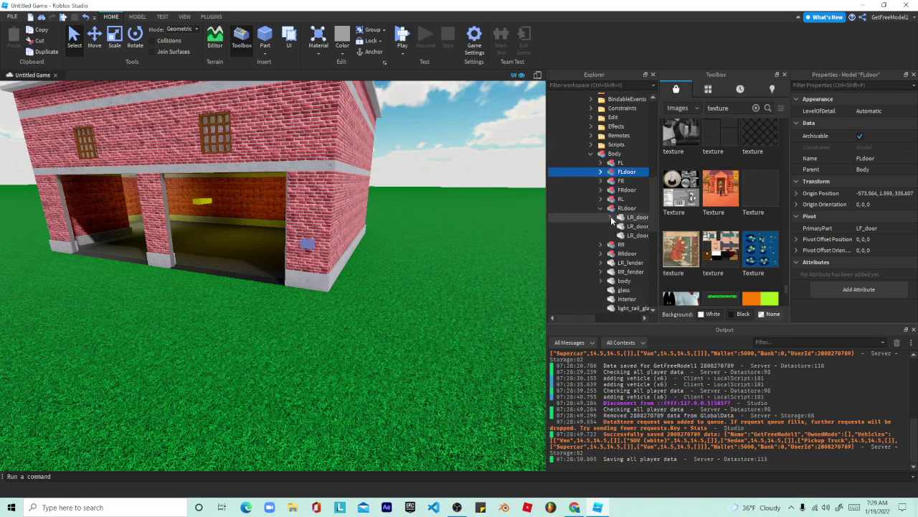
pyautogui.click(610, 217)
pyautogui.rightClick(638, 254)
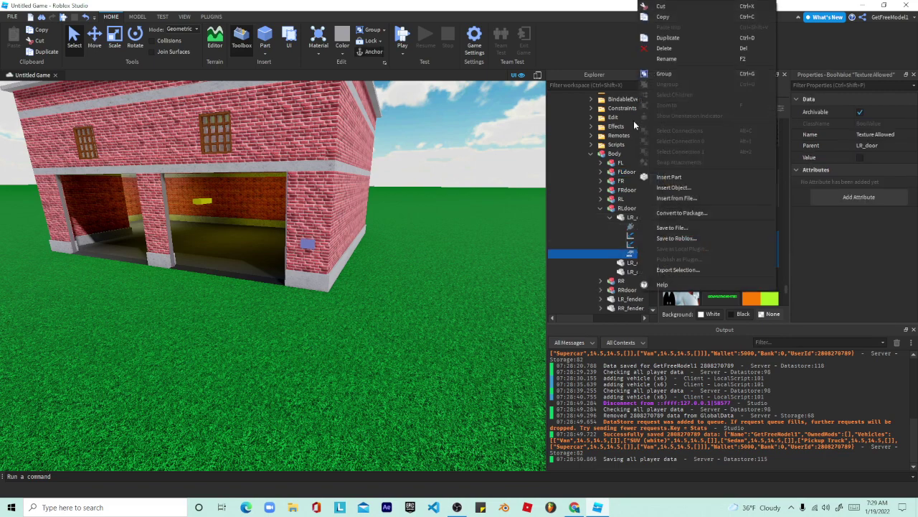
pyautogui.click(659, 17)
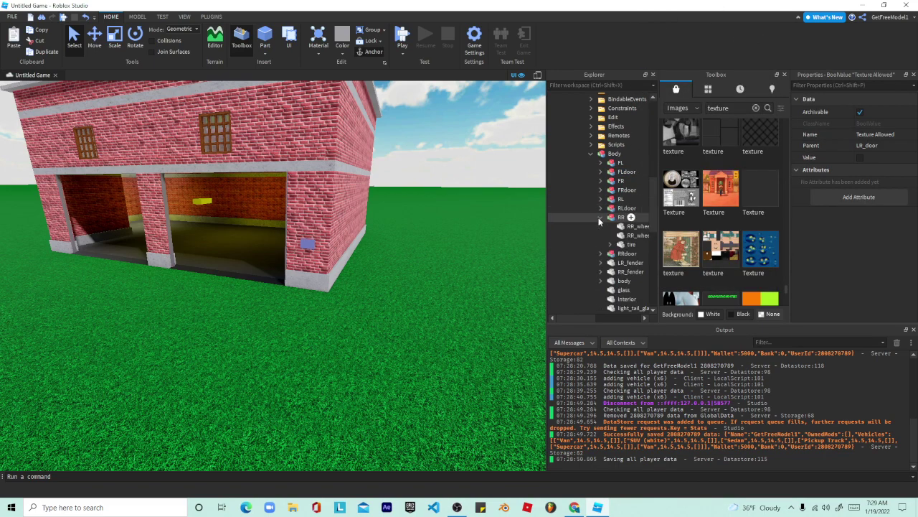
# - Paste the Texture Allowed value into the RR_door part of the Pickup Truck's RRdoor model
pyautogui.click(600, 226)
pyautogui.click(609, 236)
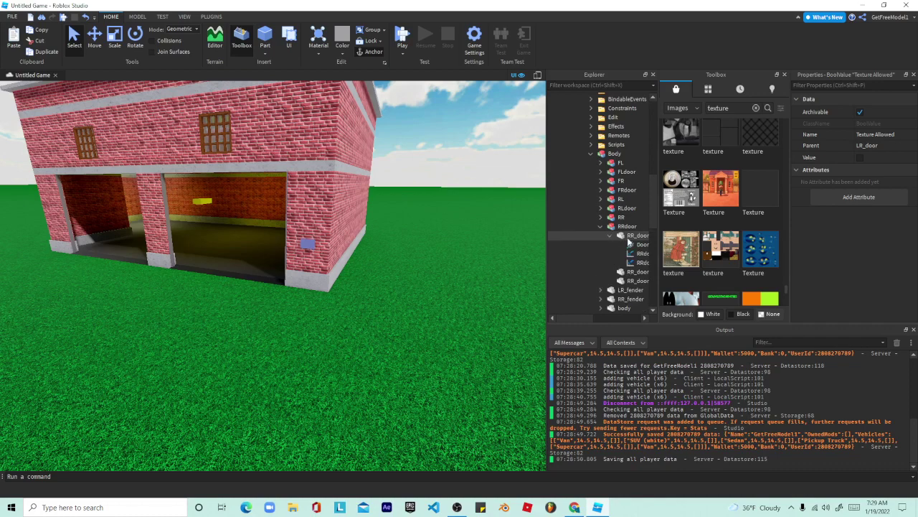
pyautogui.rightClick(627, 237)
pyautogui.click(658, 26)
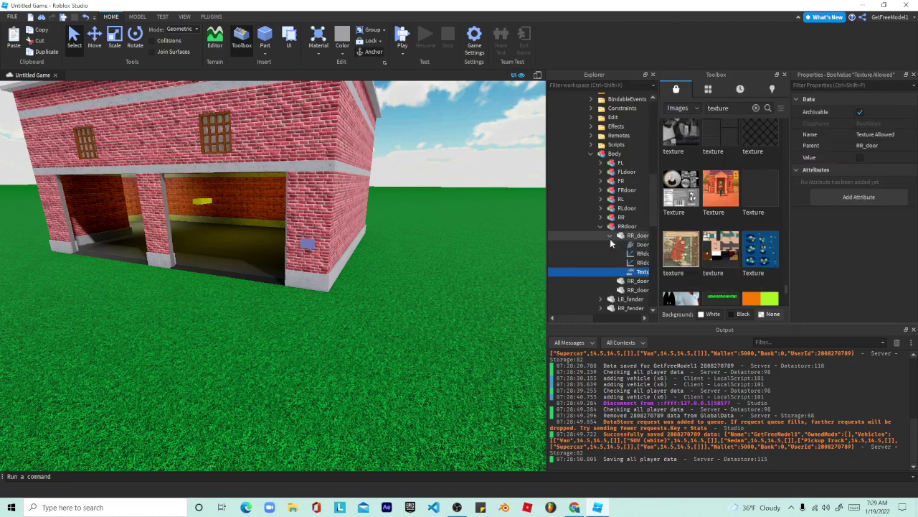
# - Start a new play test, walk to the garage sign and spawn the Sedan from the Car Dealership
pyautogui.moveTo(454, 216); pyautogui.dragTo(452, 214, button='right')
pyautogui.press('w')
pyautogui.press('F5')
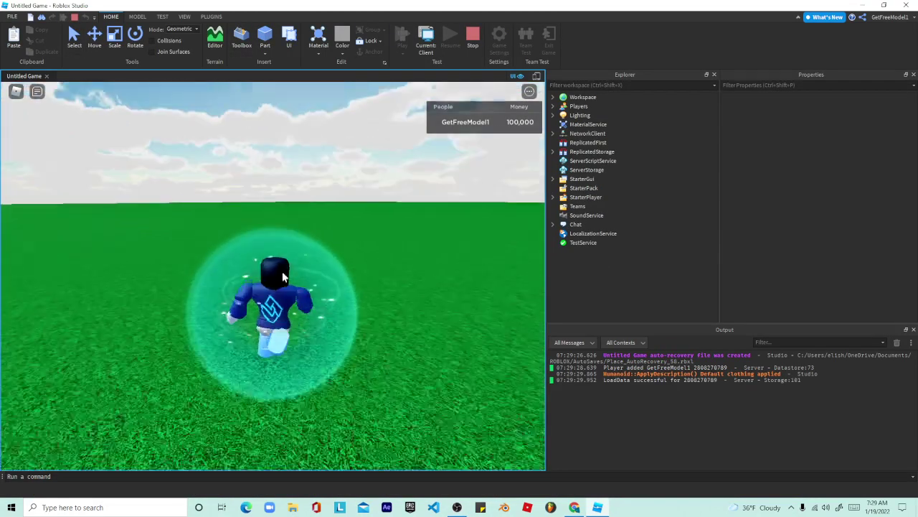
pyautogui.press('w')
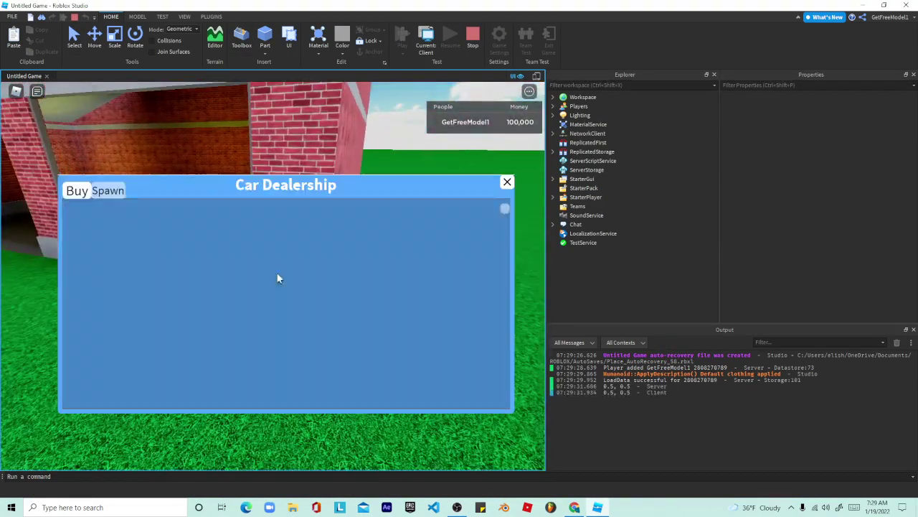
pyautogui.click(110, 191)
pyautogui.click(118, 269)
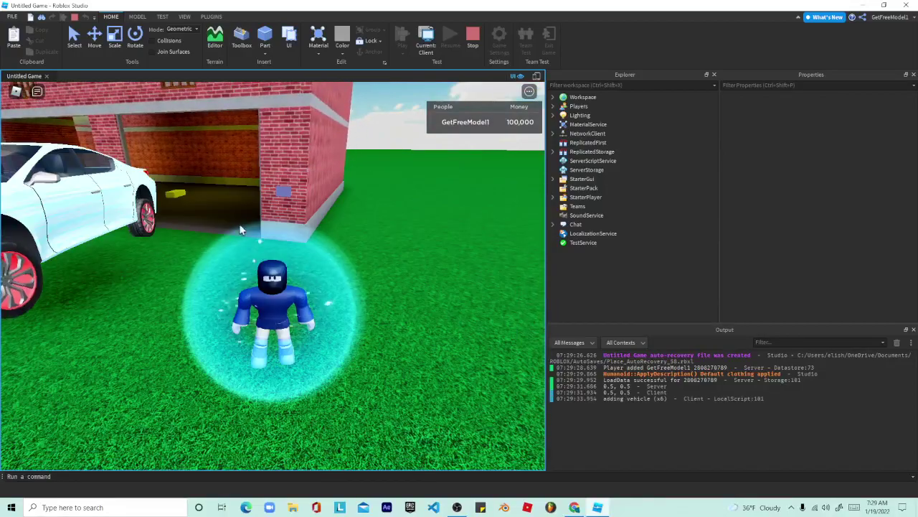
# - Walk into the garage, start customizing the spawned Sedan and open its texture choices
pyautogui.press('s')
pyautogui.moveTo(251, 209); pyautogui.dragTo(254, 240, button='right')
pyautogui.press('w')
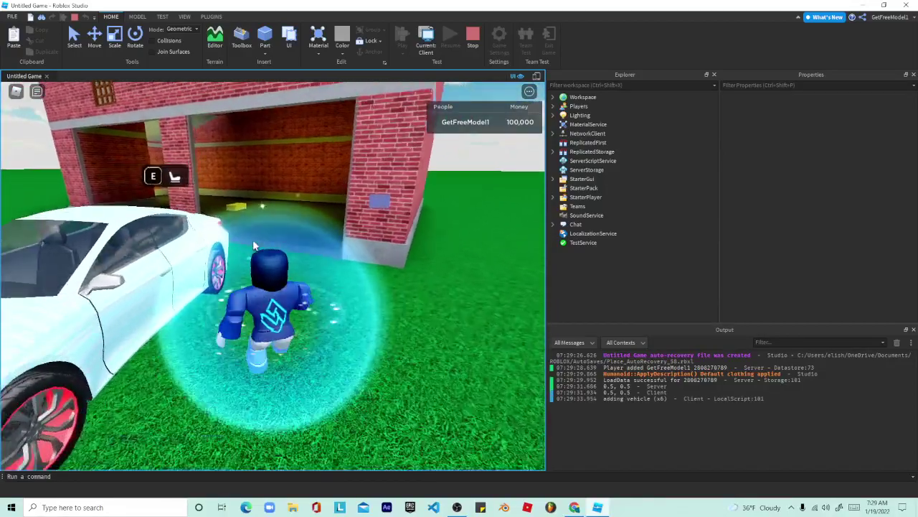
pyautogui.press('w')
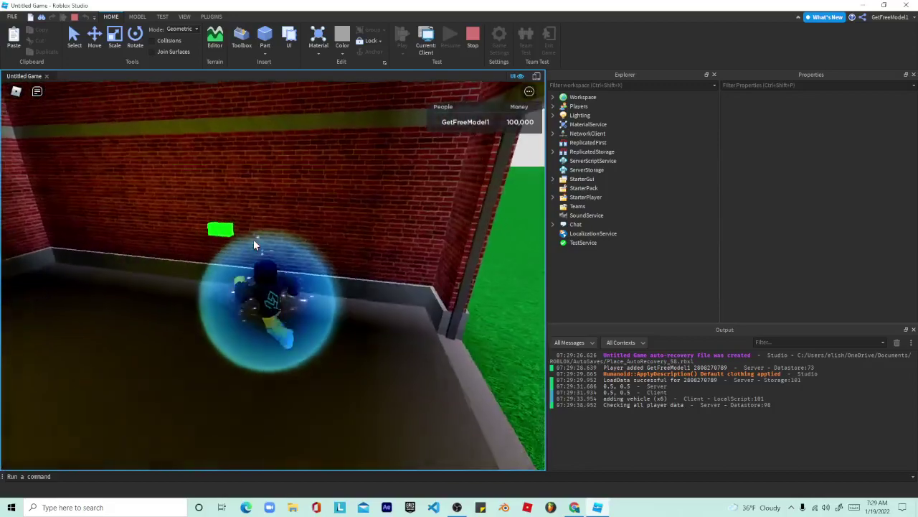
pyautogui.press('e')
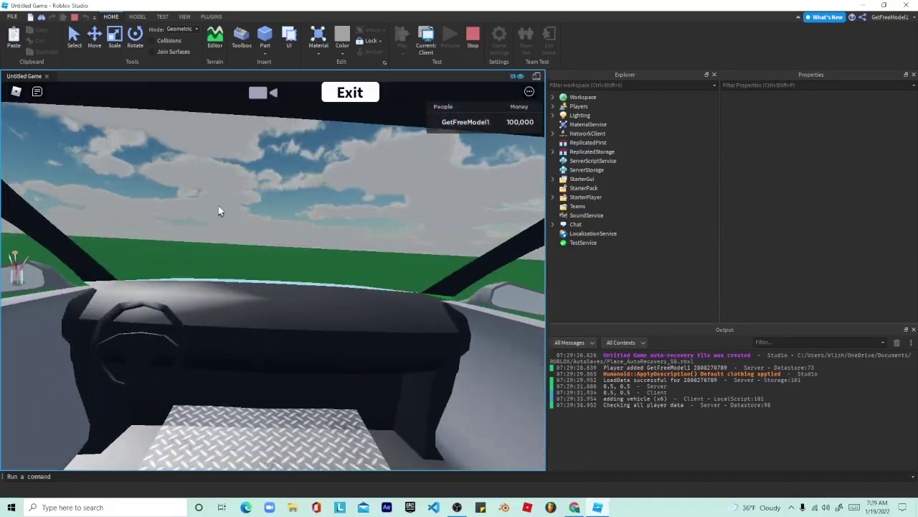
pyautogui.scroll(-5, 179, 187)
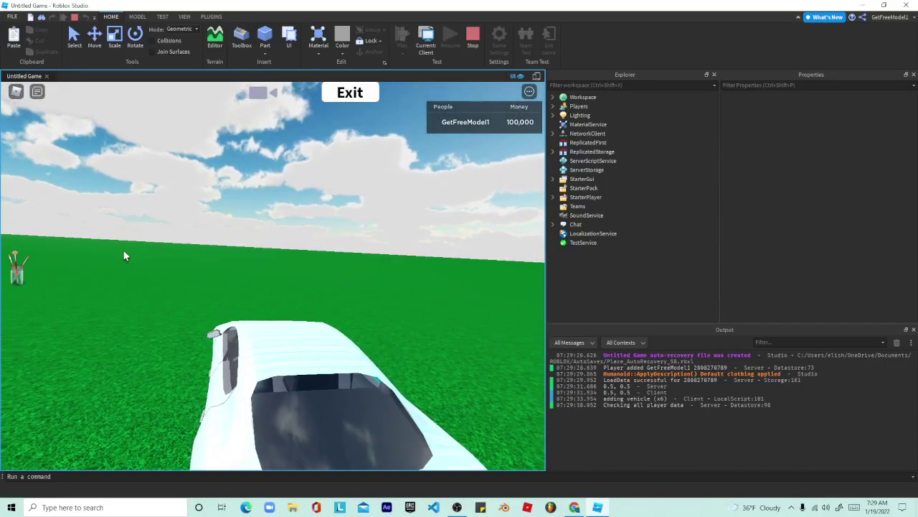
pyautogui.click(15, 396)
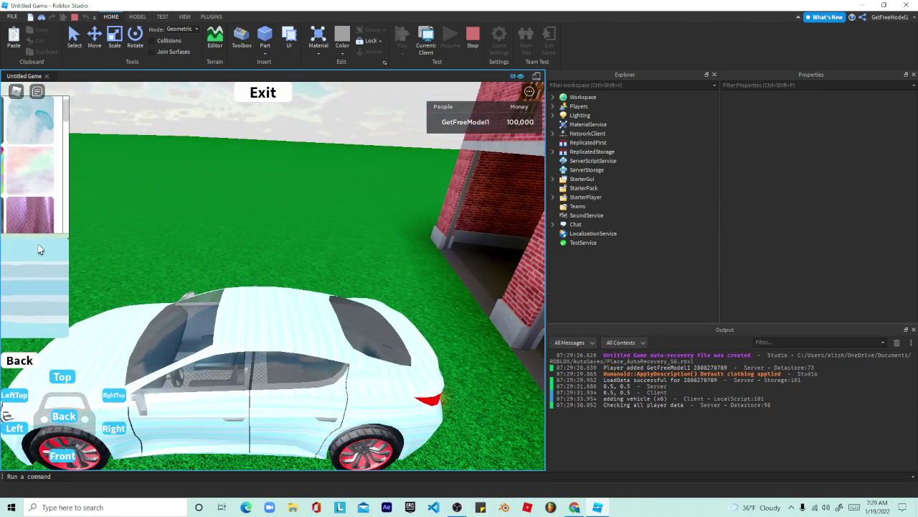
# - Try the plain white, dark grey brushed, grey tile and purple gradient textures on the Sedan
pyautogui.click(36, 212)
pyautogui.scroll(-2, 36, 212)
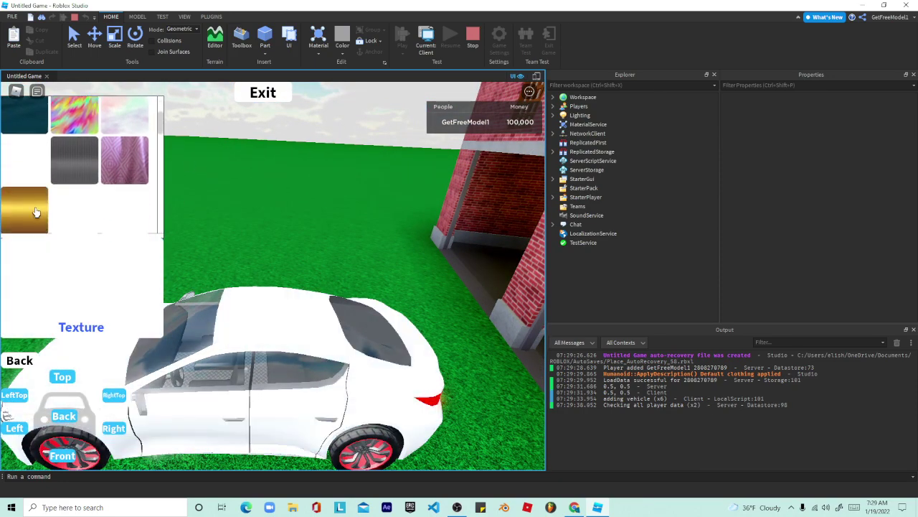
pyautogui.click(85, 158)
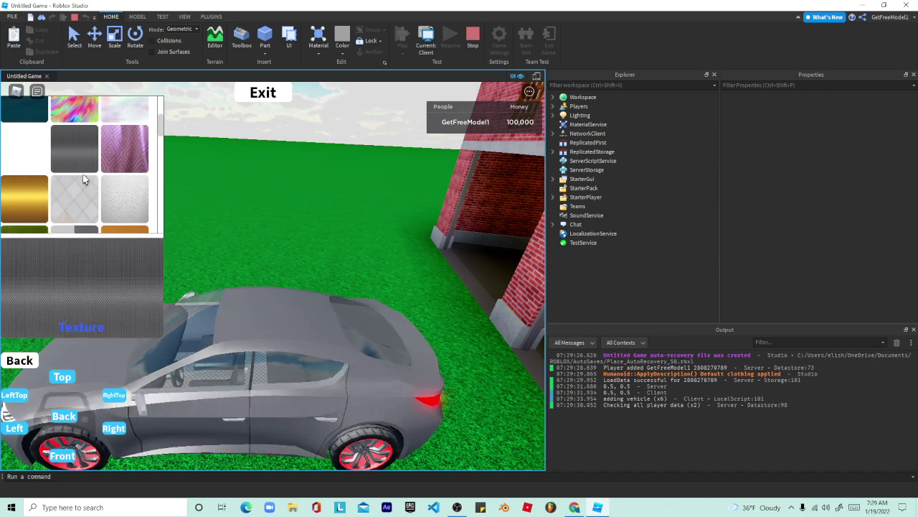
pyautogui.click(83, 181)
pyautogui.scroll(-2, 82, 180)
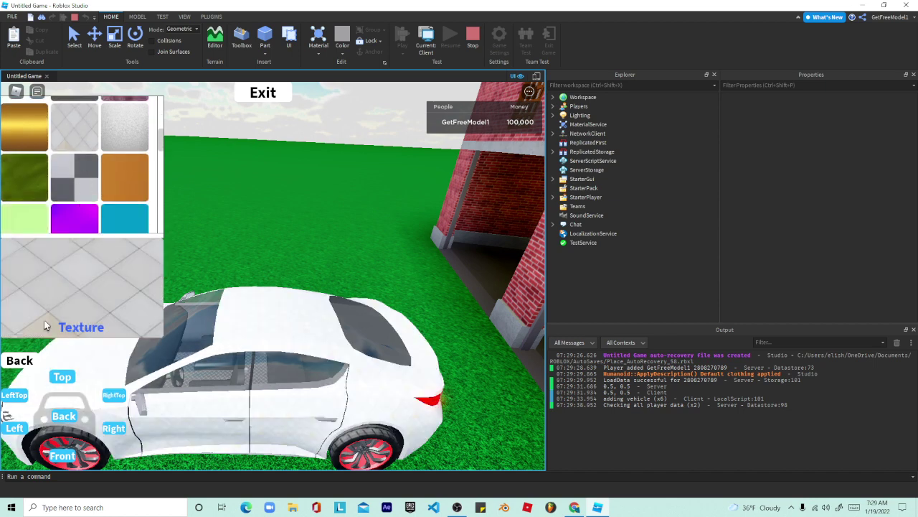
pyautogui.click(76, 221)
pyautogui.scroll(-2, 76, 214)
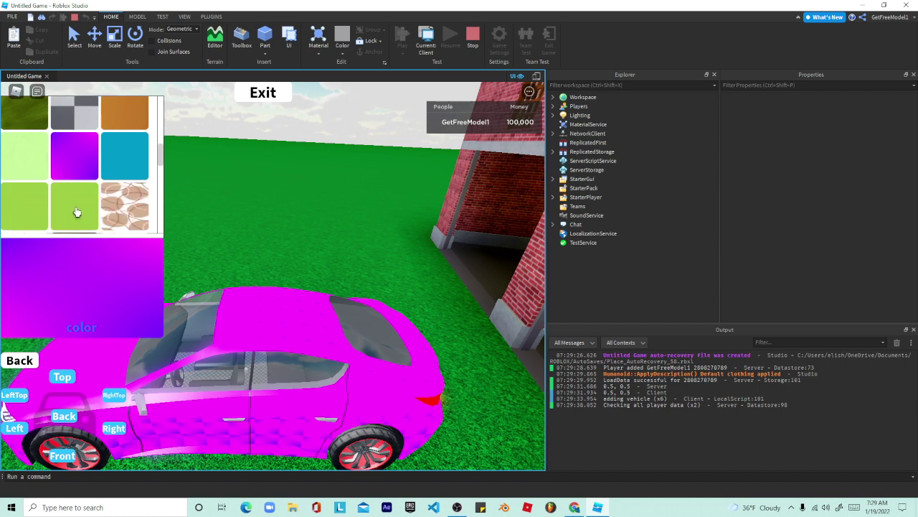
# - Try the brown oval pattern, dark brown, white grid and perforated metal textures on the Sedan
pyautogui.click(123, 202)
pyautogui.scroll(-1, 86, 203)
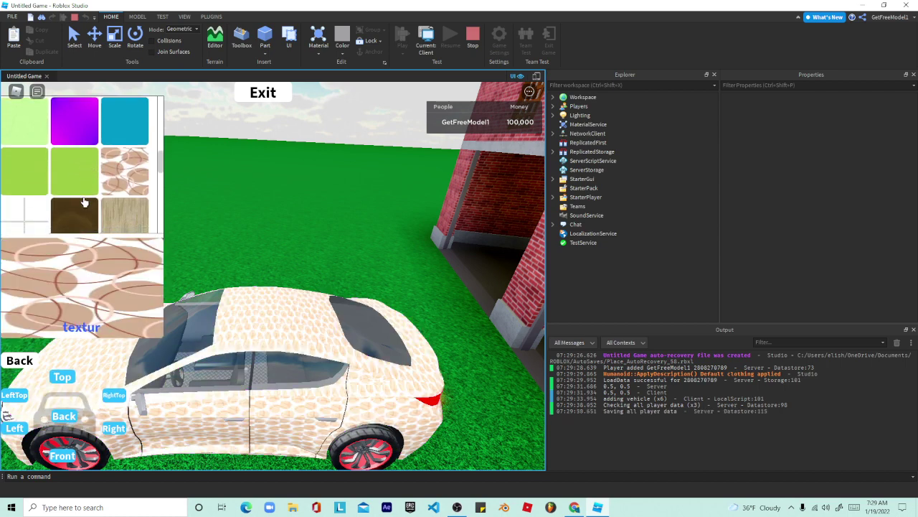
pyautogui.click(78, 190)
pyautogui.click(66, 212)
pyautogui.scroll(-1, 55, 205)
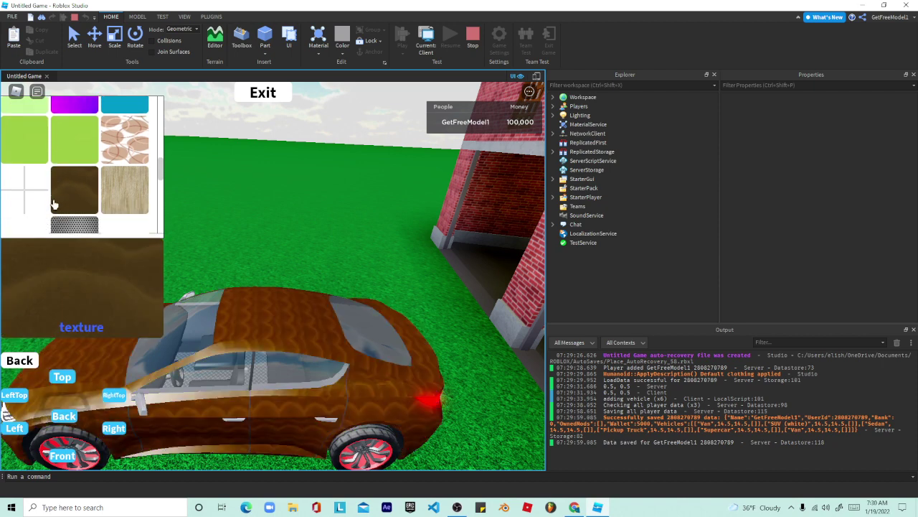
pyautogui.click(37, 186)
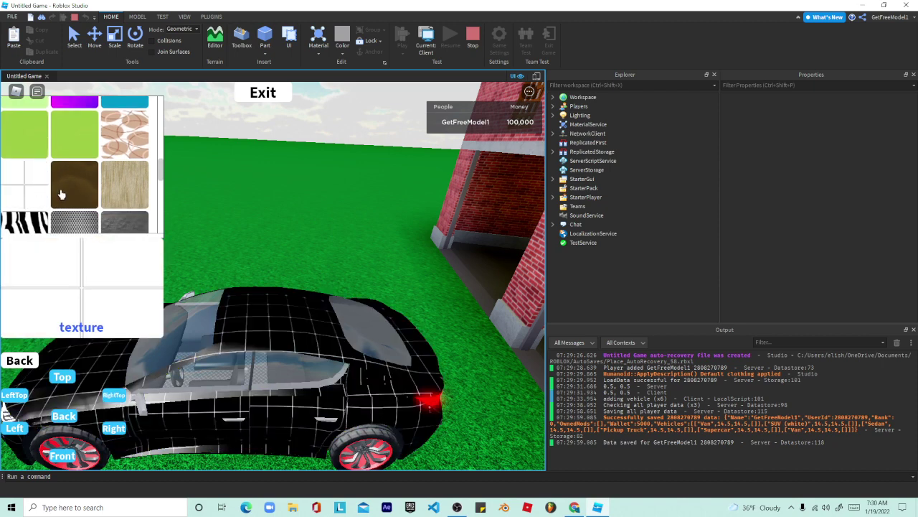
pyautogui.click(70, 199)
pyautogui.click(75, 218)
pyautogui.scroll(-1, 79, 208)
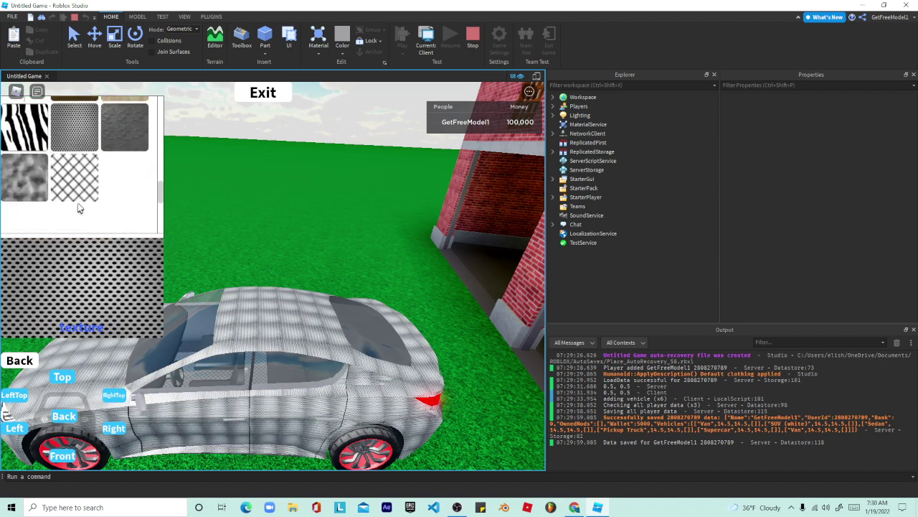
# - Try the wire mesh, mottled grey and dark stone textures, the oval pattern and the grey tile on the Sedan
pyautogui.click(73, 187)
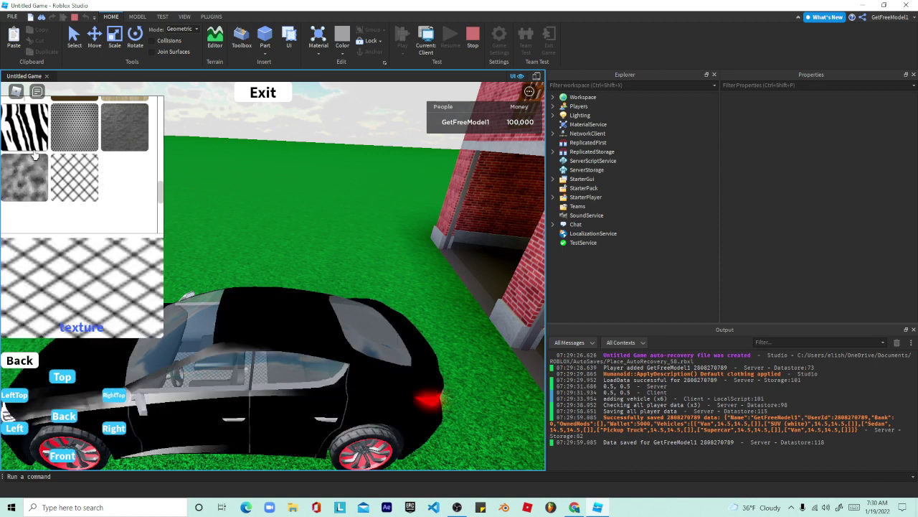
pyautogui.click(23, 175)
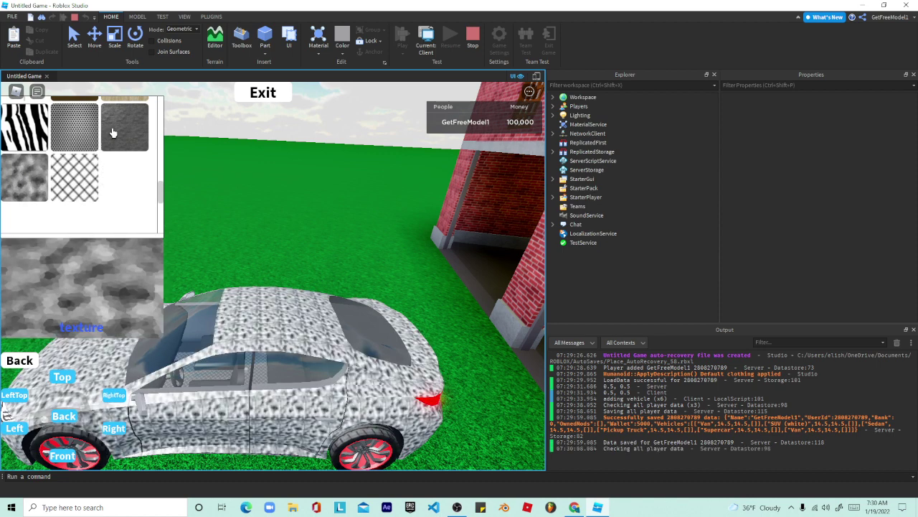
pyautogui.click(113, 132)
pyautogui.scroll(3, 114, 143)
pyautogui.click(120, 170)
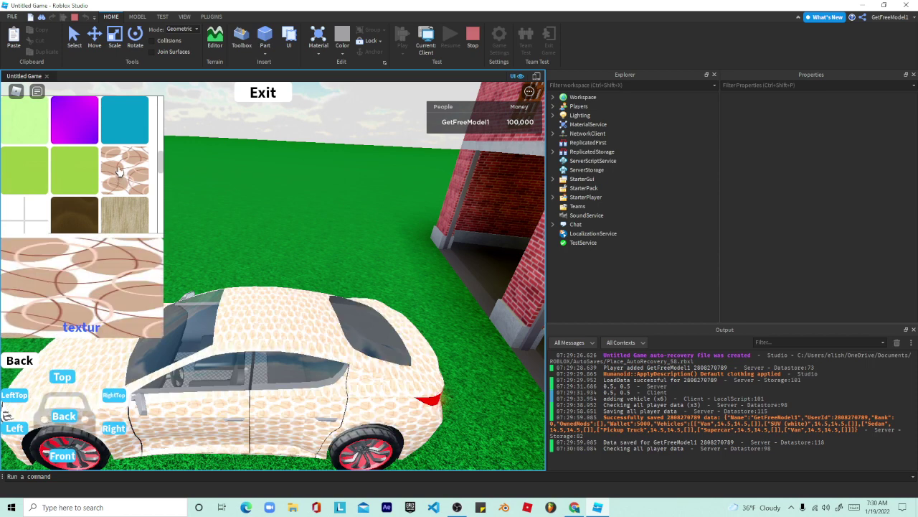
pyautogui.scroll(3, 120, 170)
pyautogui.click(126, 145)
pyautogui.click(87, 134)
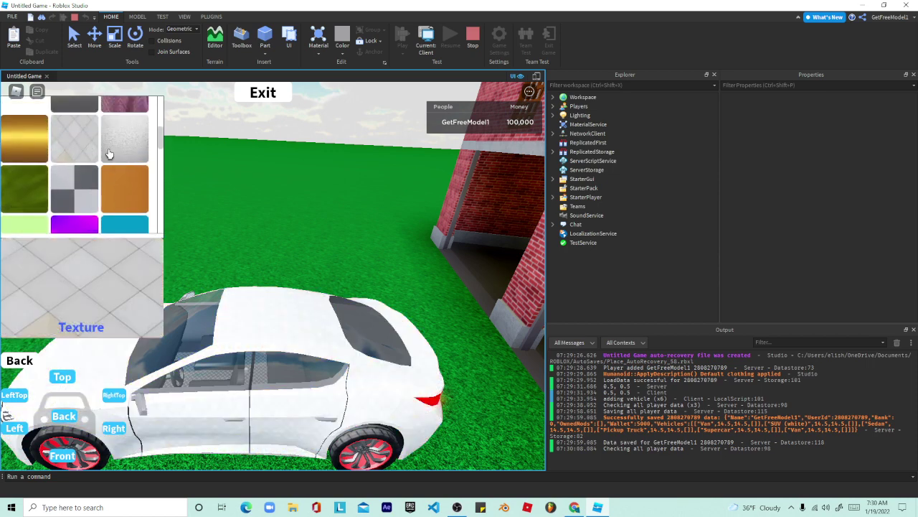
# - Try the dark blue, pink fabric, grey brushed, jellyfish and dark green textures on the Sedan
pyautogui.scroll(5, 96, 172)
pyautogui.click(18, 185)
pyautogui.scroll(-2, 24, 187)
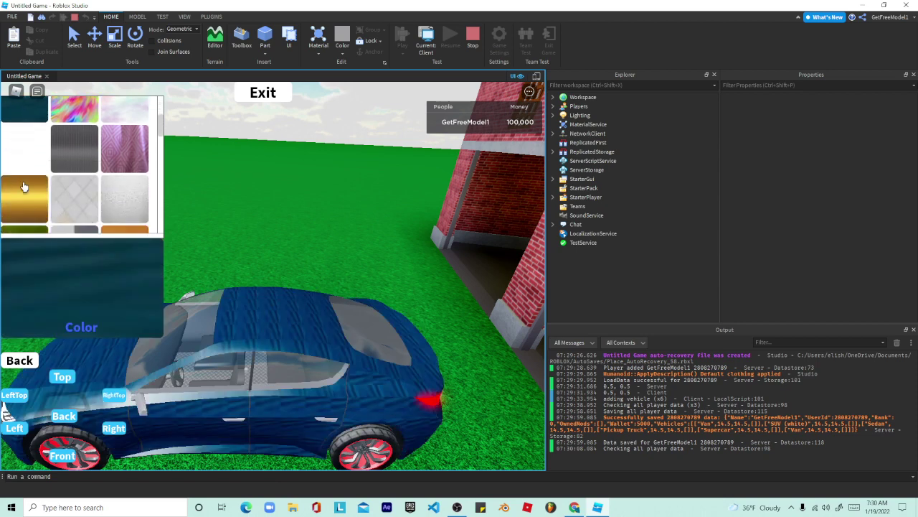
pyautogui.click(115, 155)
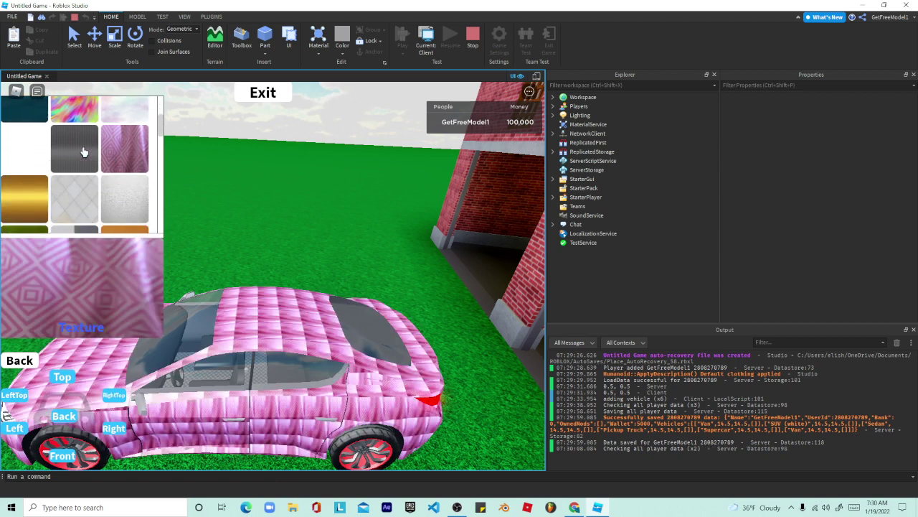
pyautogui.click(84, 152)
pyautogui.scroll(3, 84, 147)
pyautogui.click(132, 135)
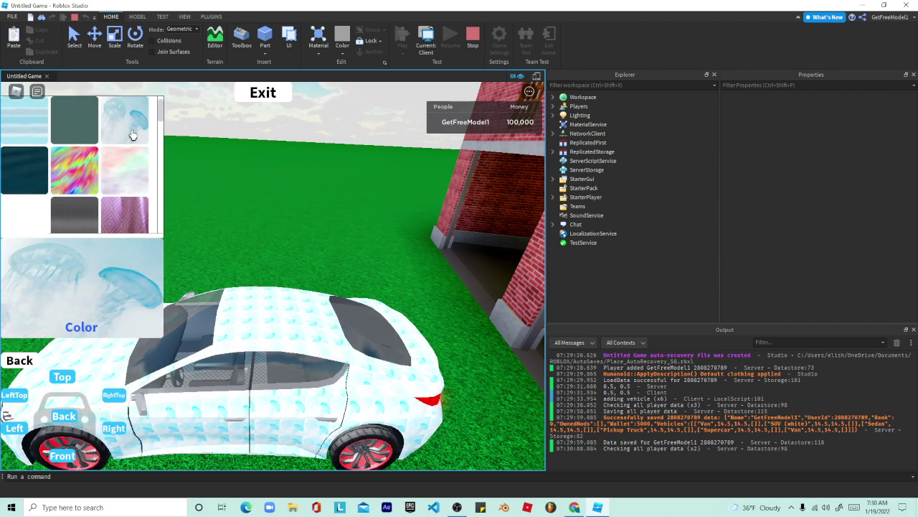
pyautogui.click(88, 133)
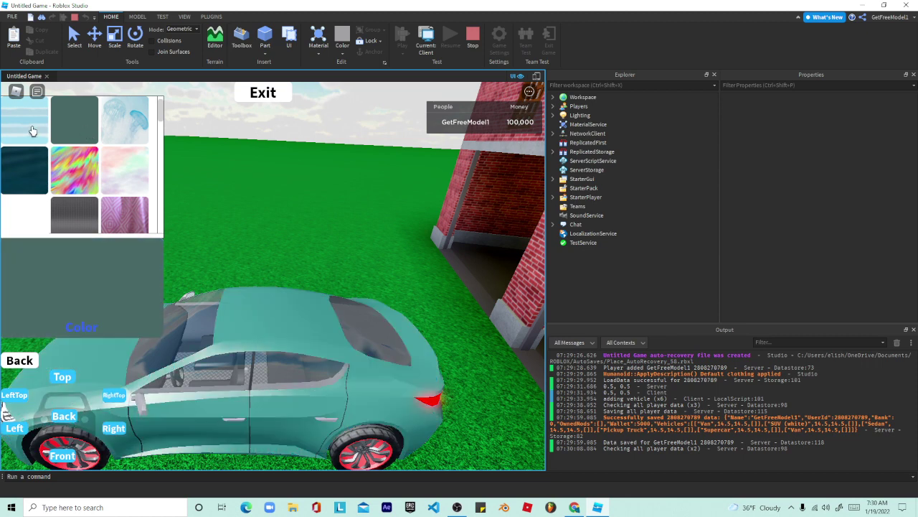
# - Try the pastel, orange, grey checkered, purple gradient and light wood textures on the Sedan
pyautogui.scroll(-3, 118, 142)
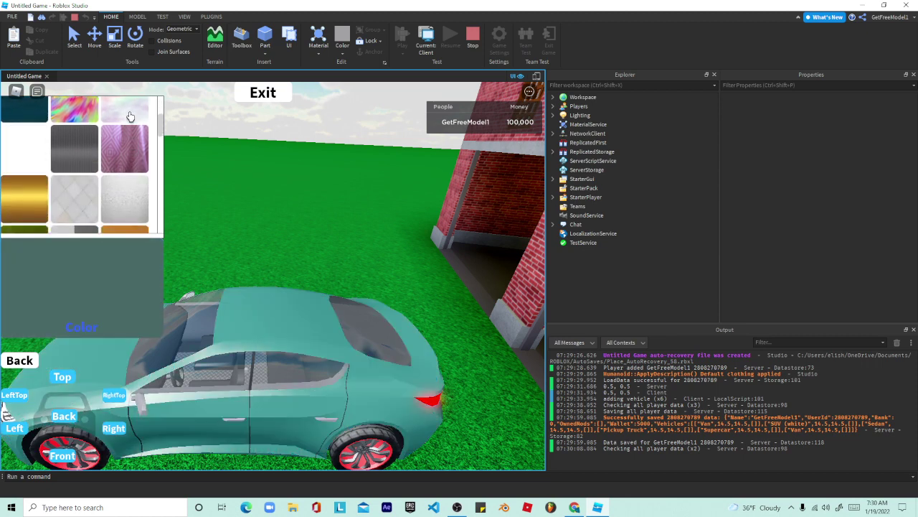
pyautogui.click(130, 116)
pyautogui.scroll(-1, 126, 150)
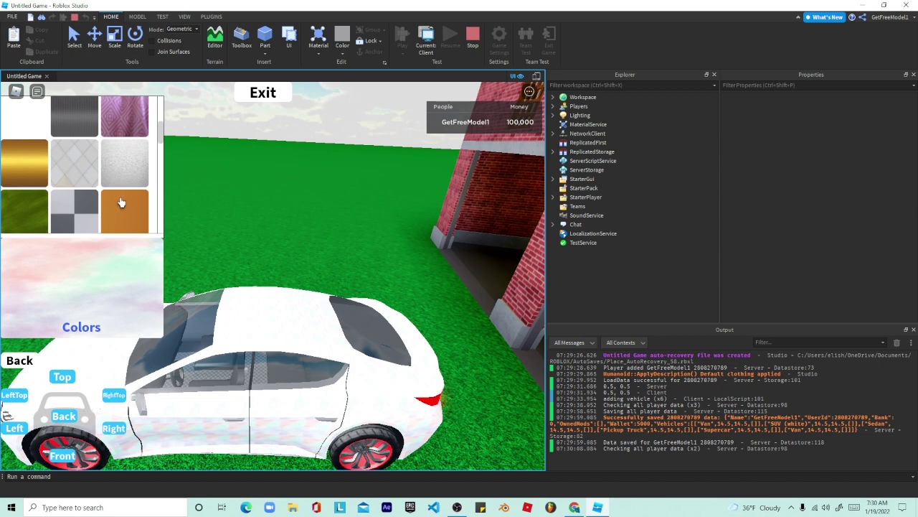
pyautogui.click(121, 203)
pyautogui.click(80, 204)
pyautogui.scroll(-3, 81, 186)
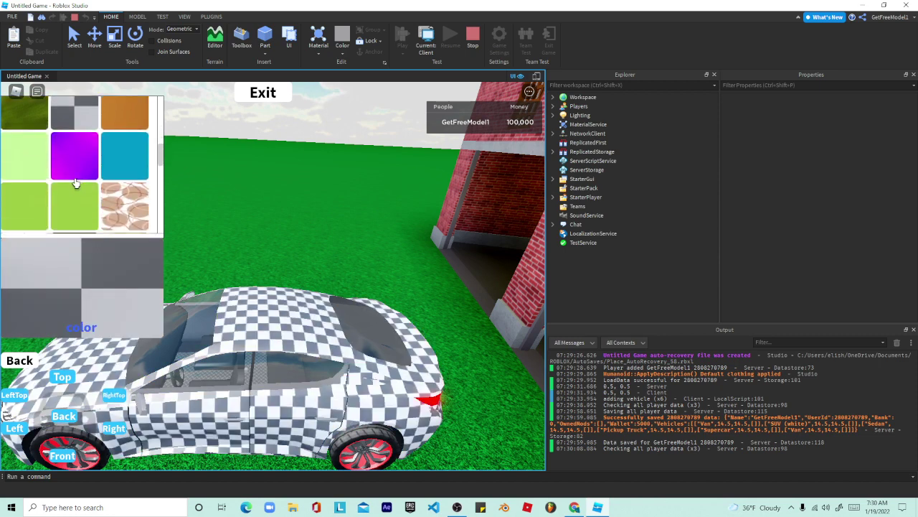
pyautogui.click(76, 171)
pyautogui.scroll(-3, 75, 171)
pyautogui.click(91, 162)
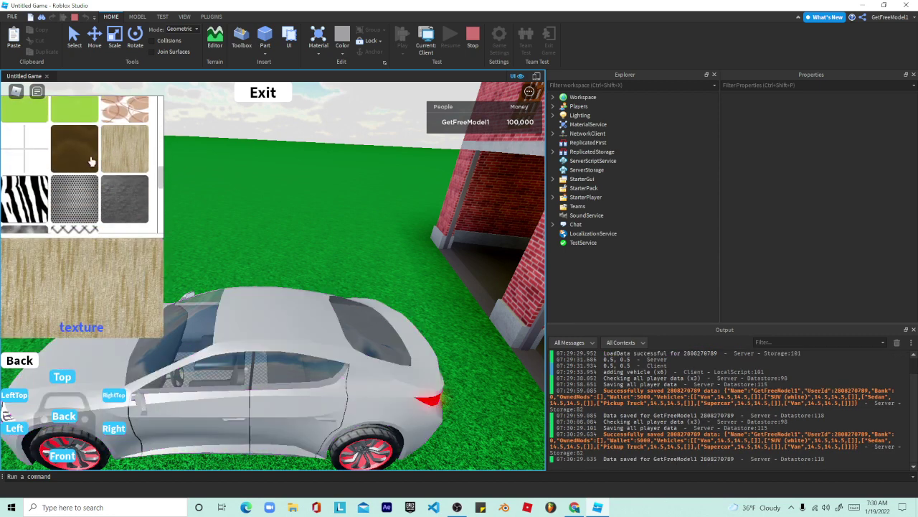
# - Try the mottled grey, wire mesh, zebra and dark stone textures on the Sedan
pyautogui.scroll(-3, 79, 165)
pyautogui.click(30, 170)
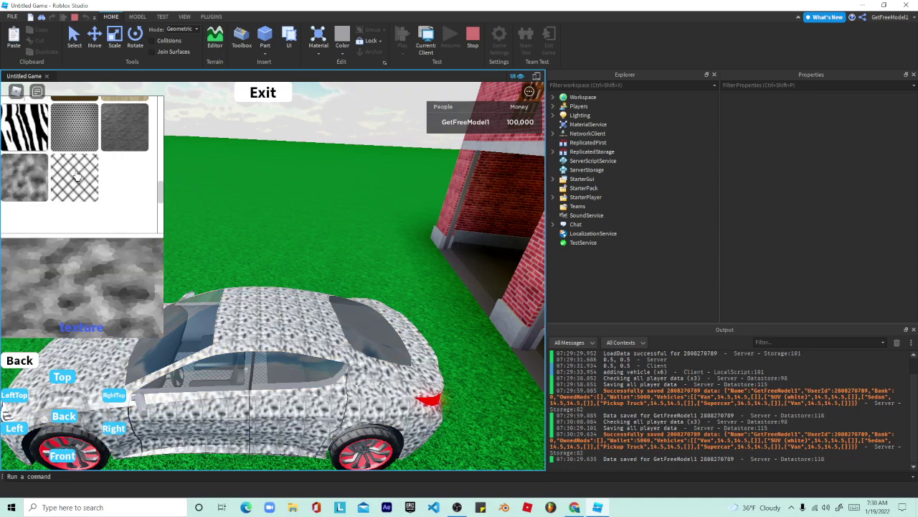
pyautogui.click(76, 176)
pyautogui.click(42, 137)
pyautogui.click(125, 141)
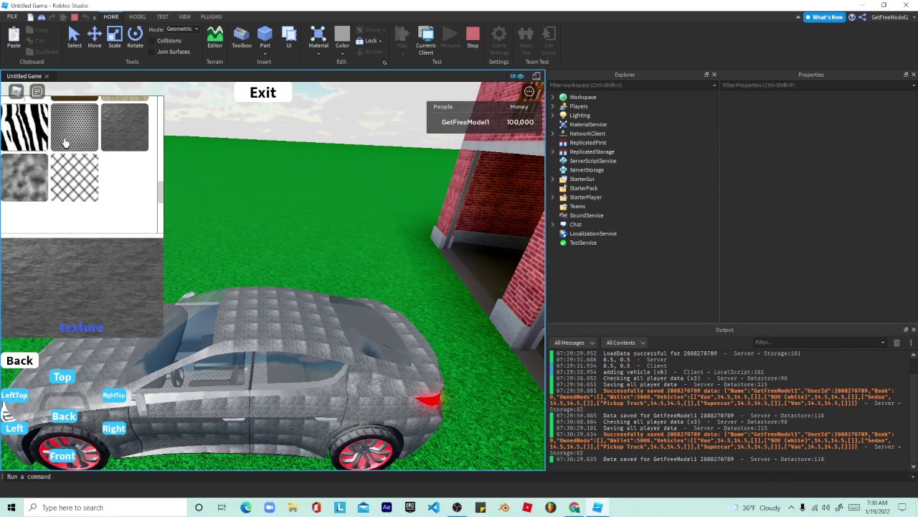
# - Sample the white grid and dark brown textures, and apply the brown oval pattern to the Sedan
pyautogui.scroll(3, 28, 135)
pyautogui.click(29, 147)
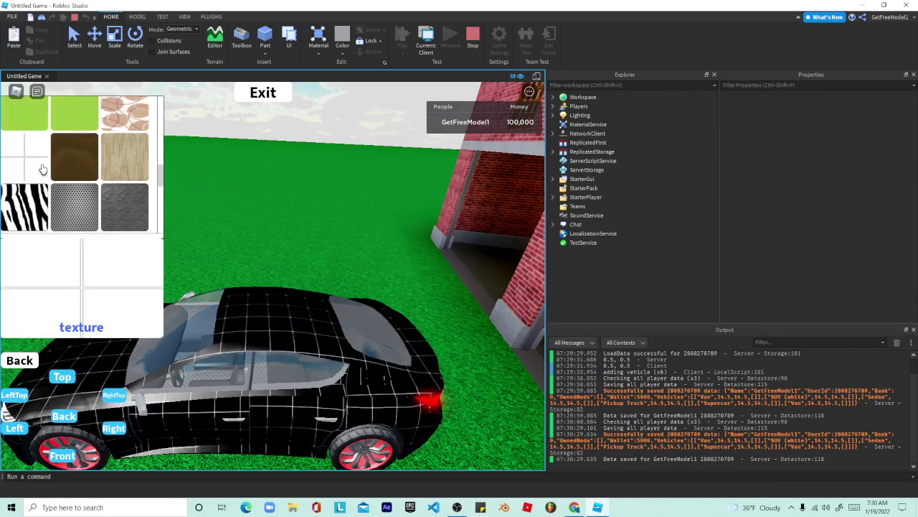
pyautogui.click(58, 170)
pyautogui.click(125, 170)
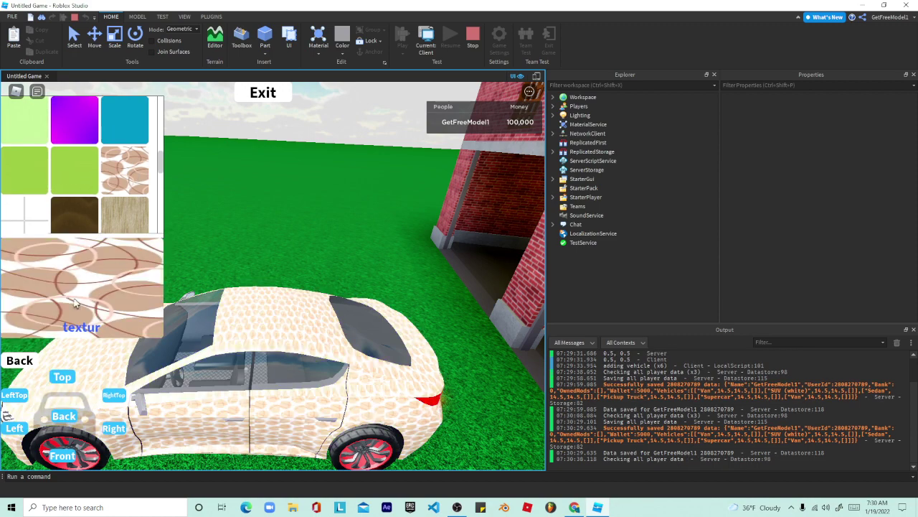
# - Close the texture choices and exit the Sedan's customization
pyautogui.click(27, 361)
pyautogui.click(254, 99)
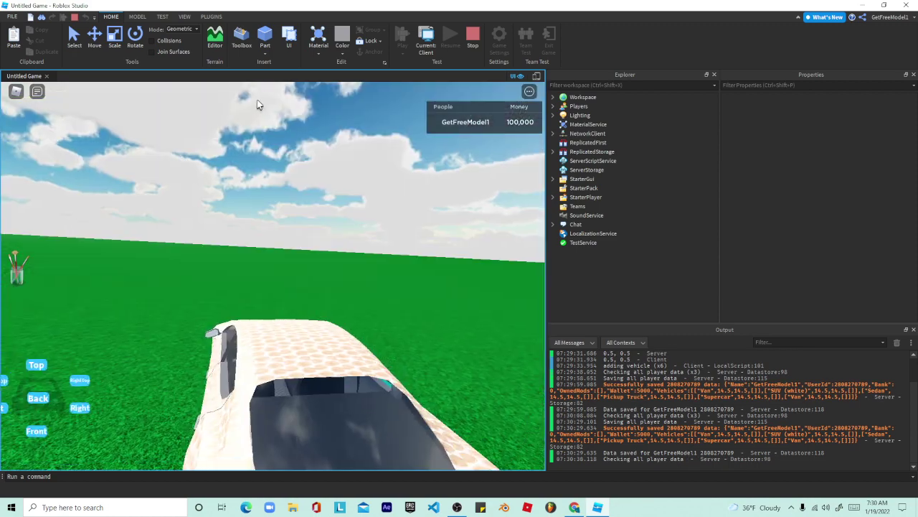
pyautogui.scroll(4, 231, 134)
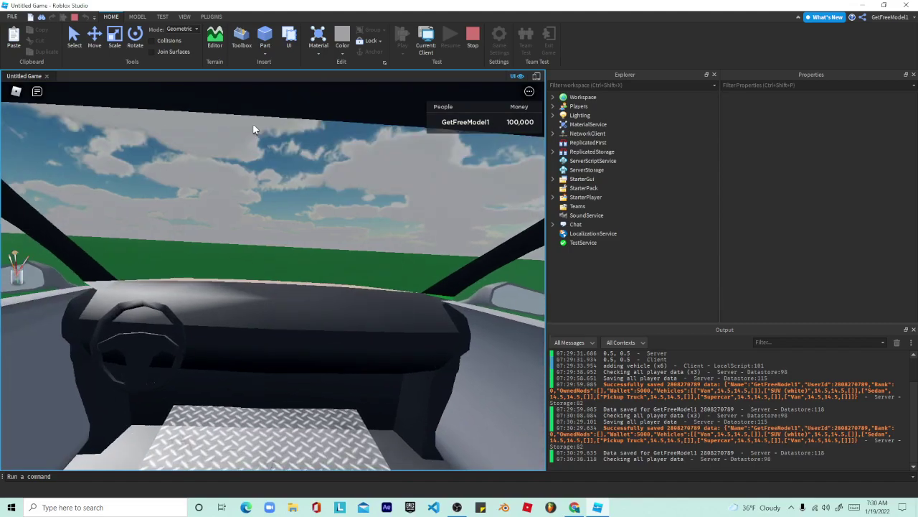
pyautogui.click(352, 93)
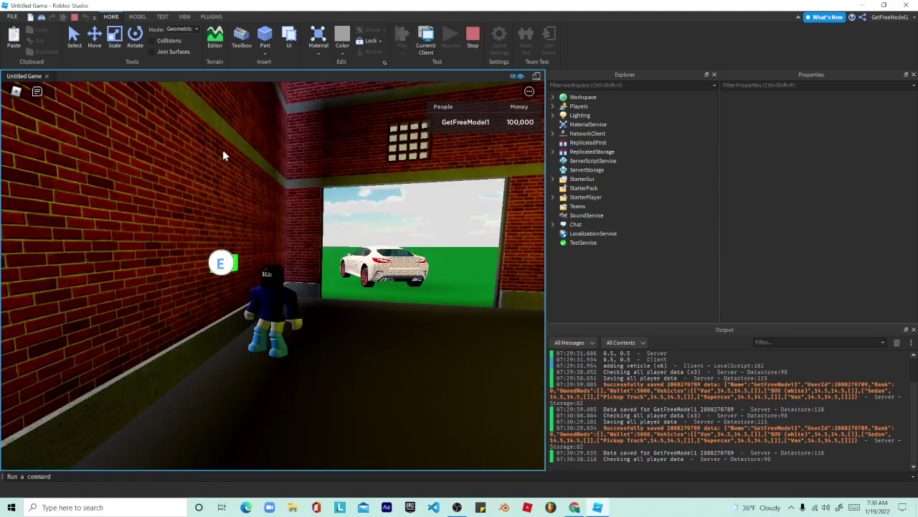
# - Walk back to the garage sign and spawn the Pickup Truck from the Car Dealership
pyautogui.press('w')
pyautogui.moveTo(226, 184); pyautogui.dragTo(226, 183, button='right')
pyautogui.press('e')
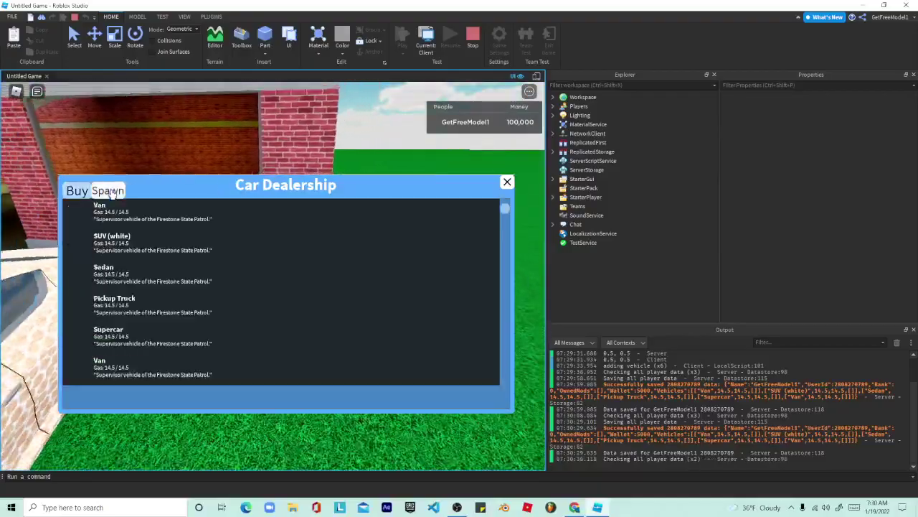
pyautogui.click(143, 309)
# - Walk around outside the garage, return to the sign and spawn the Supercar from the Car Dealership
pyautogui.moveTo(228, 233); pyautogui.dragTo(215, 221, button='right')
pyautogui.press('s')
pyautogui.press('w')
pyautogui.press('d')
pyautogui.press('w')
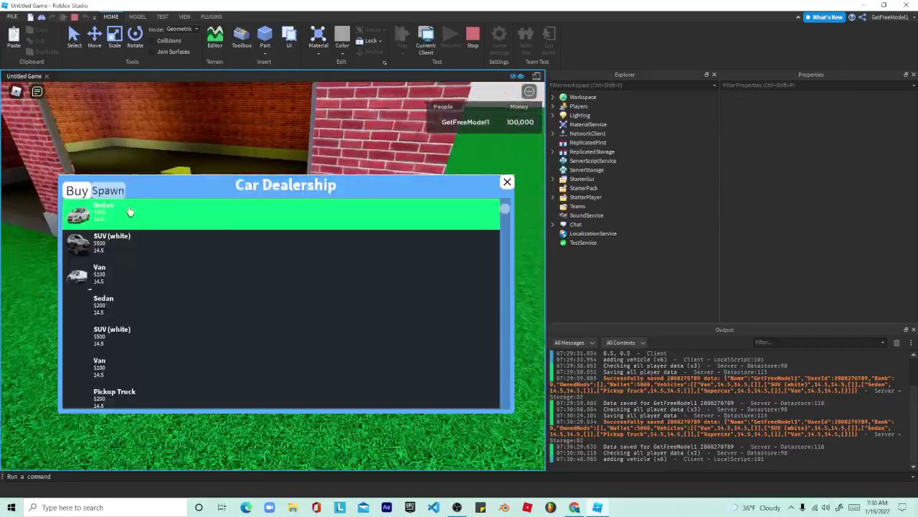
pyautogui.click(109, 192)
pyautogui.click(123, 349)
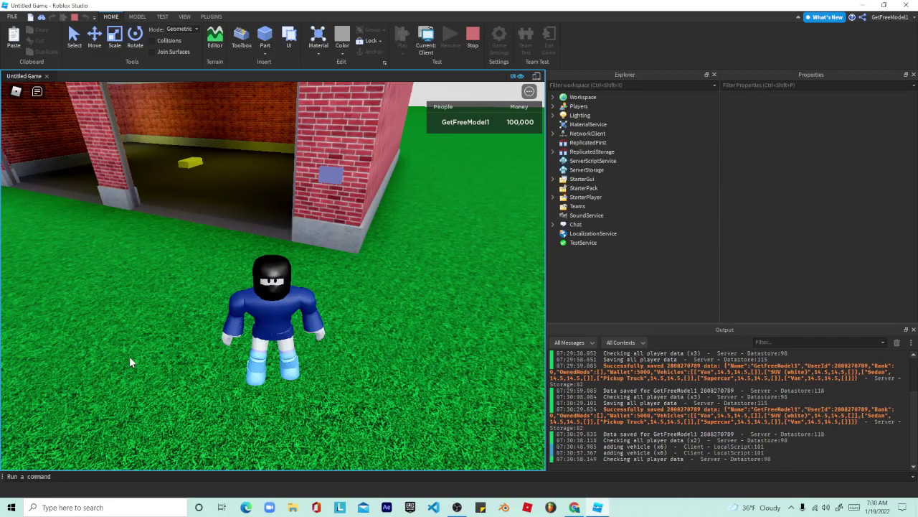
# - Walk into the garage and open the Van's customization at the green block
pyautogui.press('w')
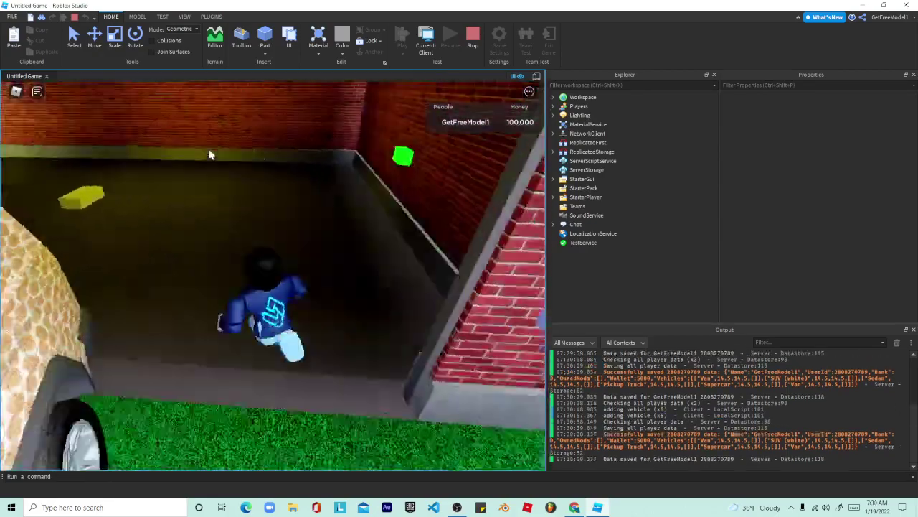
pyautogui.moveTo(209, 150); pyautogui.dragTo(208, 150, button='right')
pyautogui.press('e')
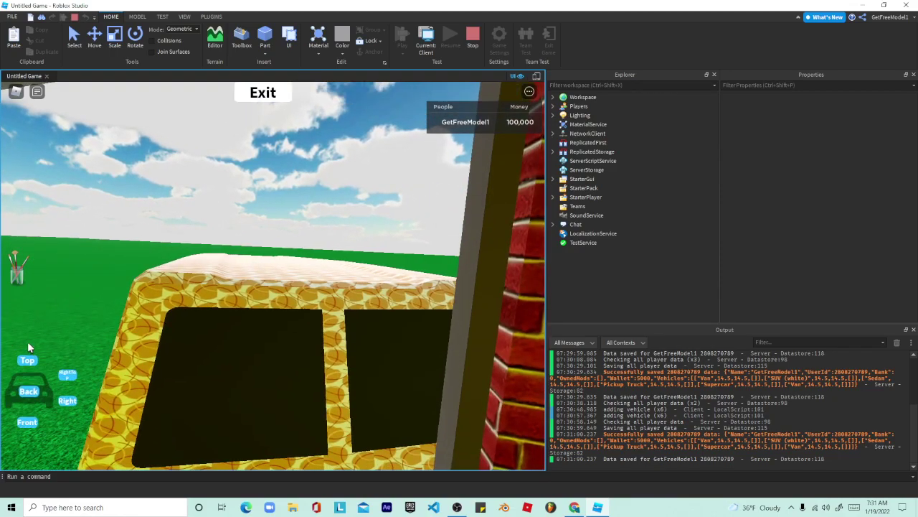
# - Switch through the RightTop, Front, Left, Back, LeftTop and Top camera views to check the Van's bodywork
pyautogui.click(68, 378)
pyautogui.click(114, 395)
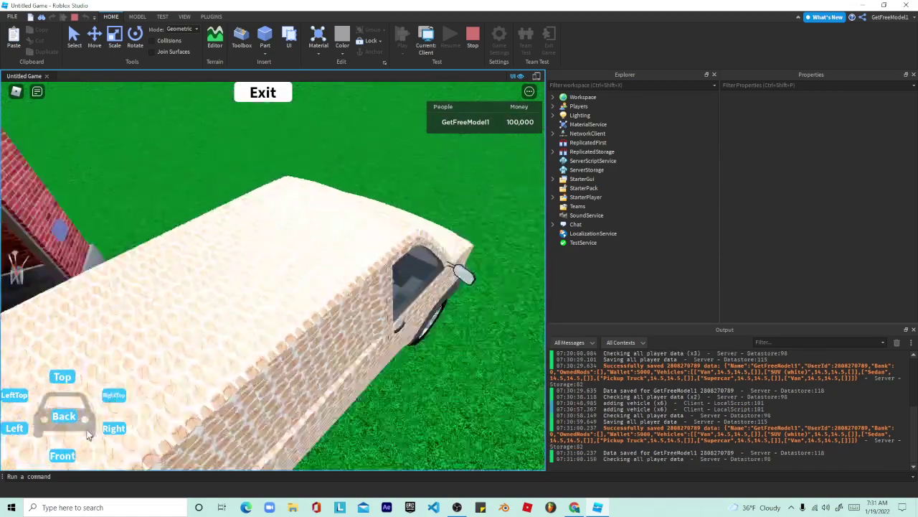
pyautogui.click(63, 456)
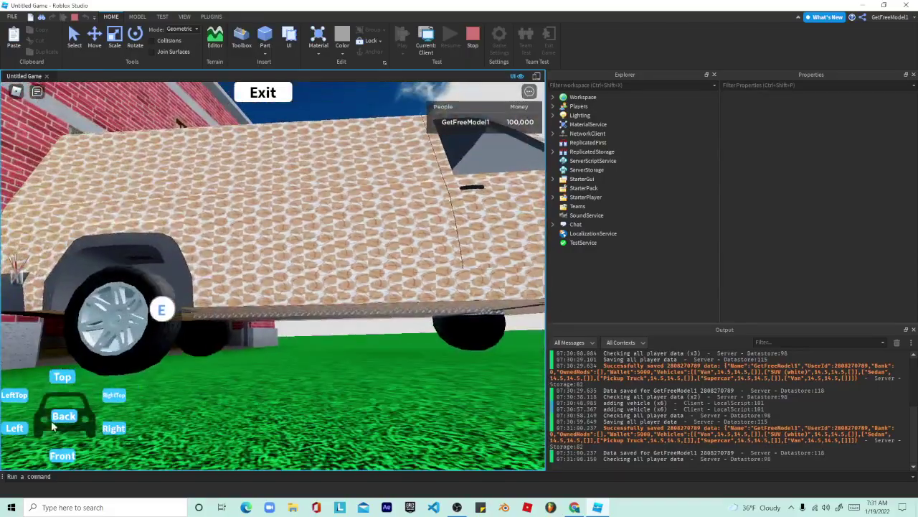
pyautogui.click(16, 429)
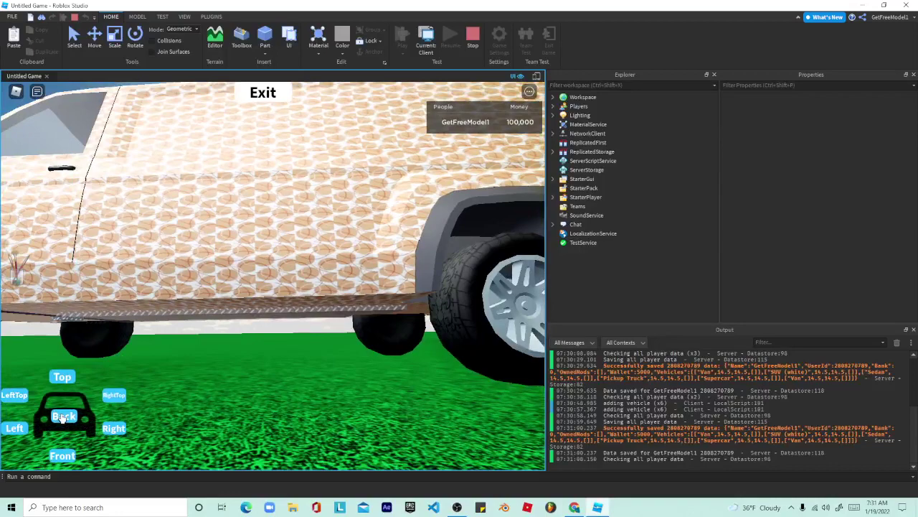
pyautogui.click(62, 417)
pyautogui.click(15, 396)
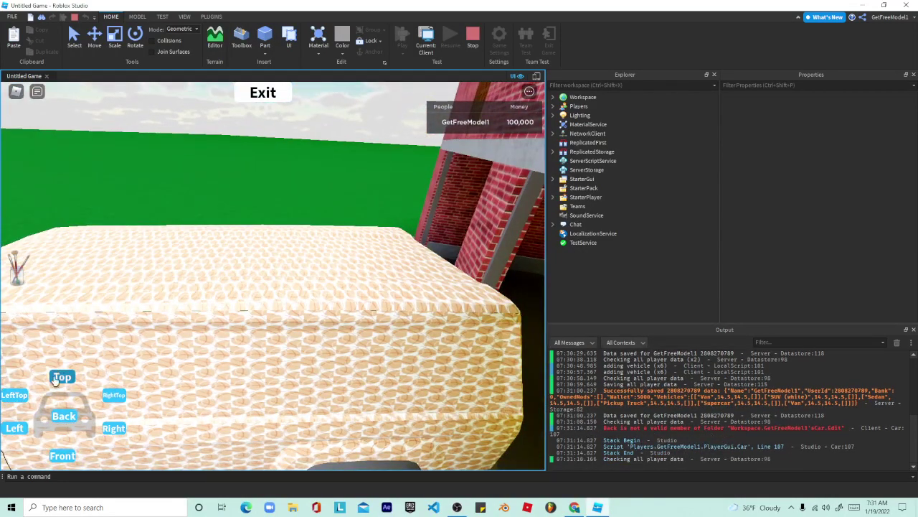
pyautogui.click(60, 378)
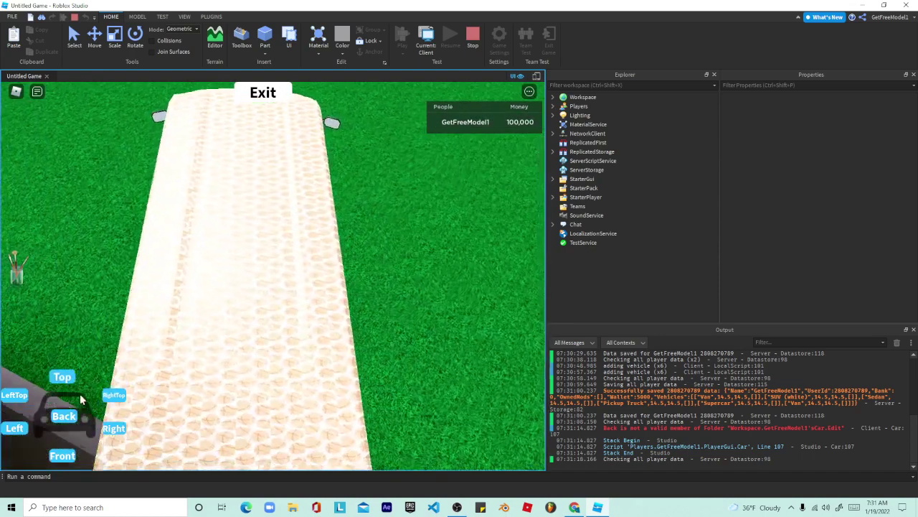
# - Open the texture choices, sample the dark gray, gold and white textures, and apply the solid cyan color to the Van
pyautogui.click(25, 270)
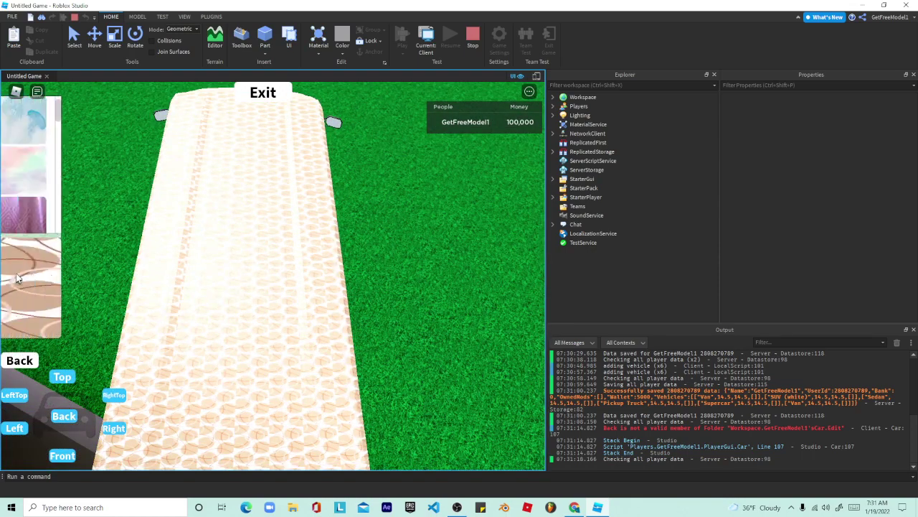
pyautogui.click(66, 228)
pyautogui.scroll(-1, 69, 201)
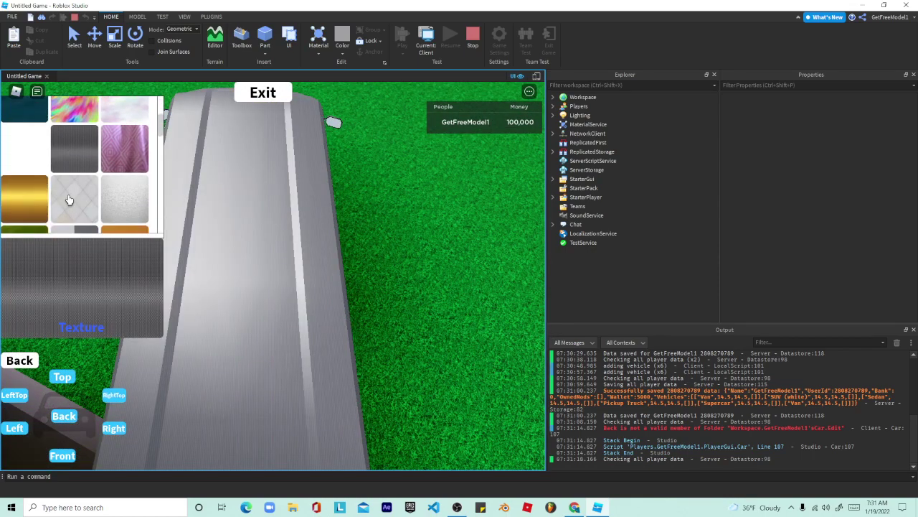
pyautogui.click(29, 198)
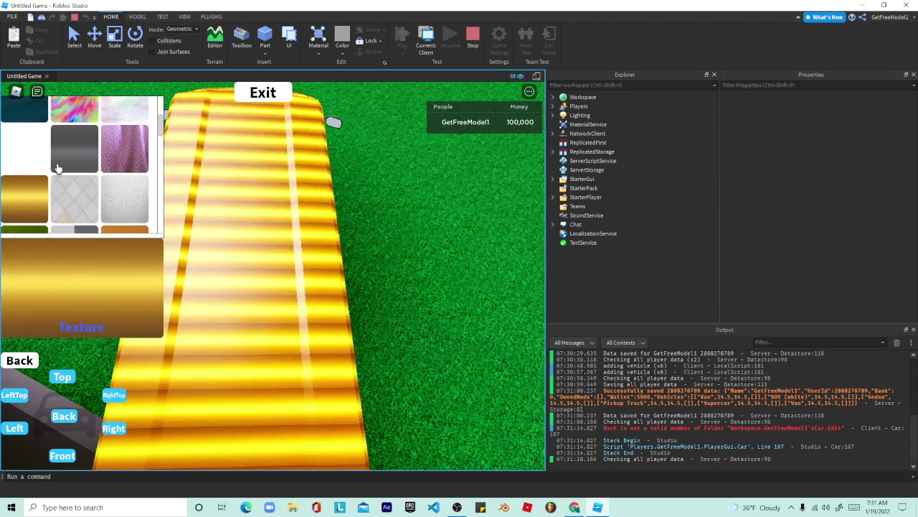
pyautogui.click(29, 147)
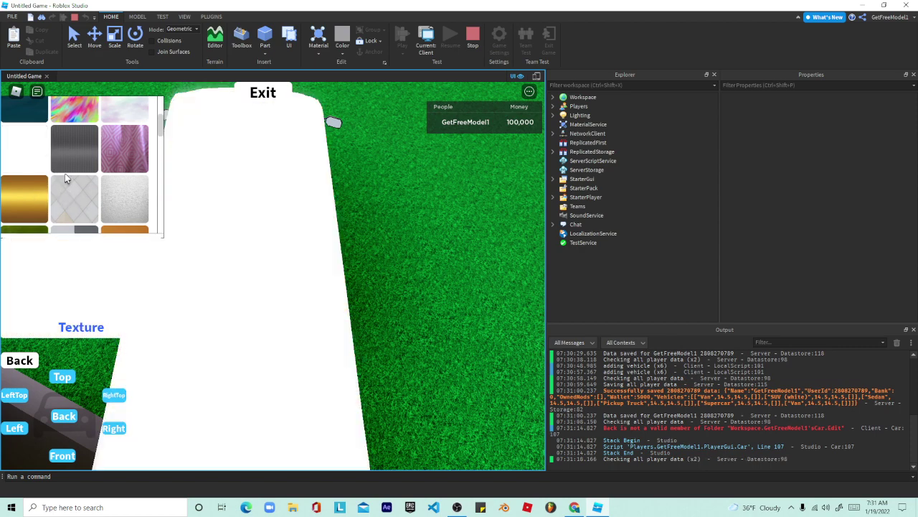
pyautogui.click(72, 191)
pyautogui.click(115, 210)
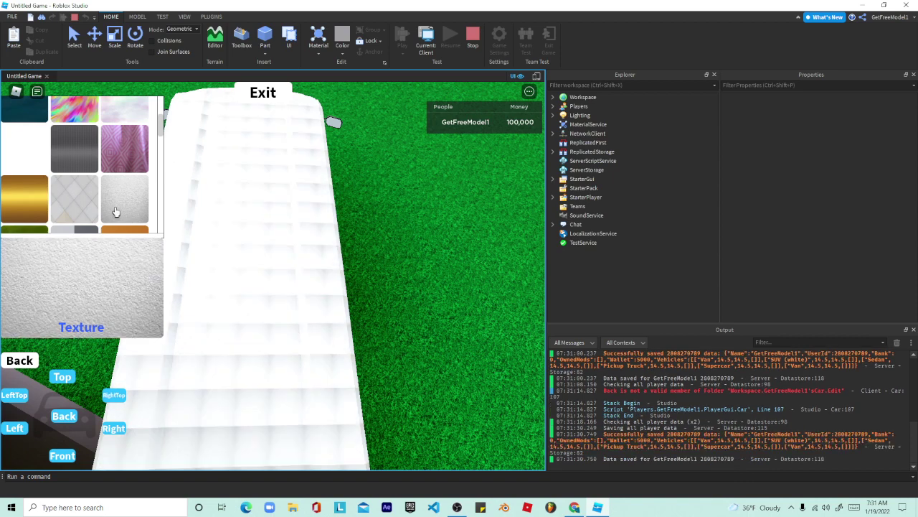
pyautogui.scroll(-3, 123, 194)
pyautogui.click(123, 193)
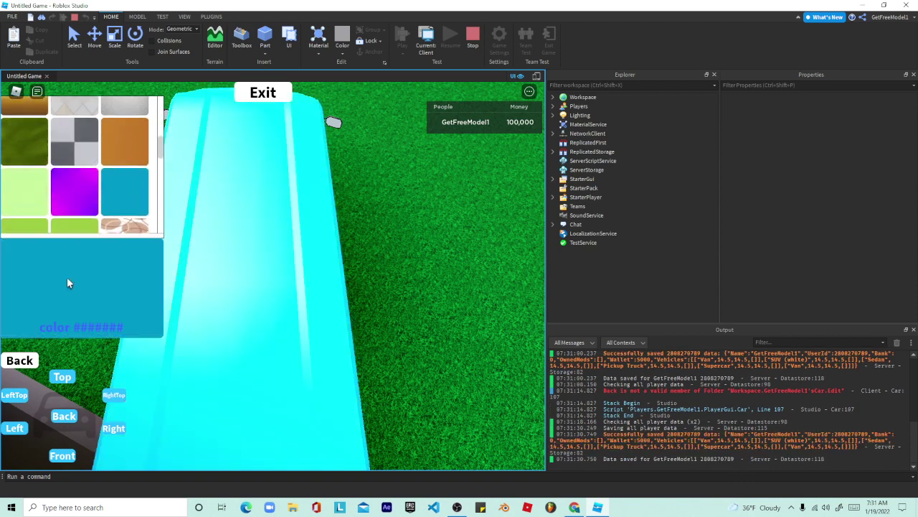
# - Close the texture choices and exit the Van's customization
pyautogui.click(22, 367)
pyautogui.click(262, 96)
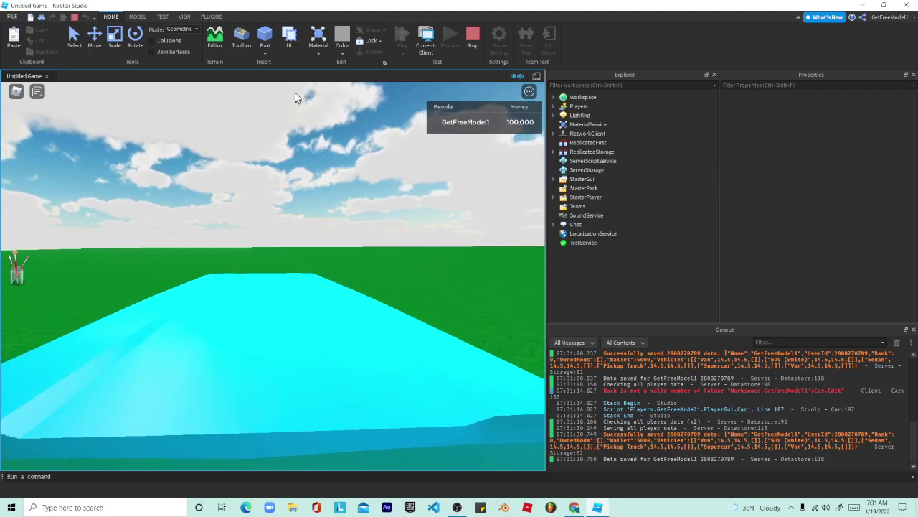
pyautogui.click(347, 97)
# - Walk out to the cyan Van, get in, test-drive it across the grass and get out
pyautogui.press('w')
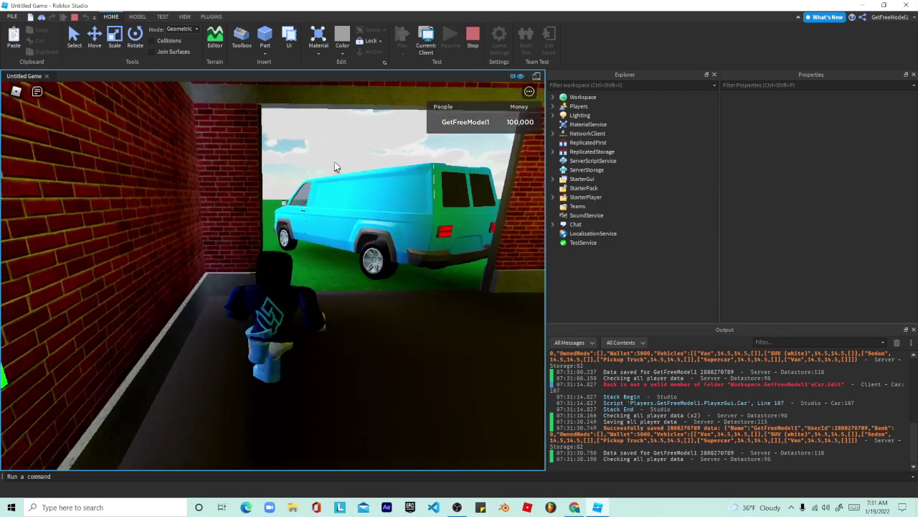
pyautogui.press('e')
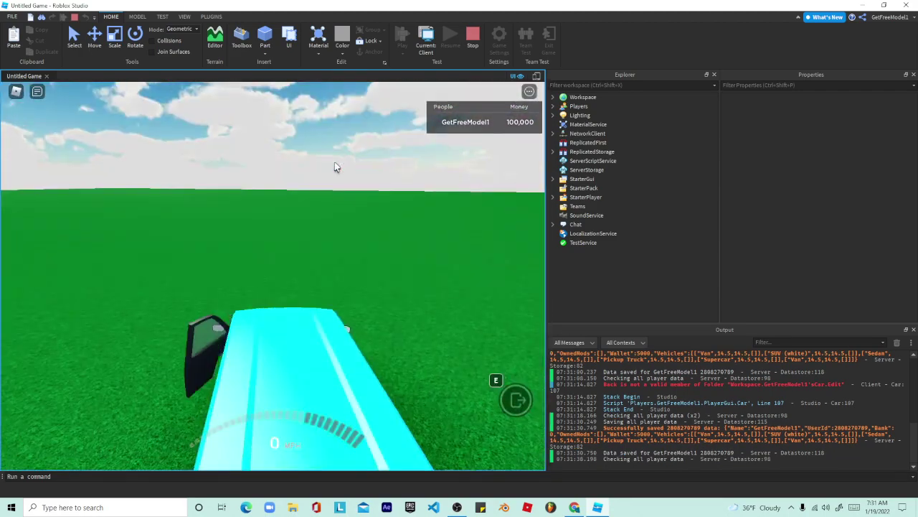
pyautogui.press('w')
pyautogui.moveTo(305, 164); pyautogui.dragTo(307, 164, button='right')
pyautogui.press('s')
pyautogui.press('e')
# - Walk back toward the garage and expand the player's TextureData to check its stored values
pyautogui.press('d')
pyautogui.press('w')
pyautogui.scroll(3, 305, 164)
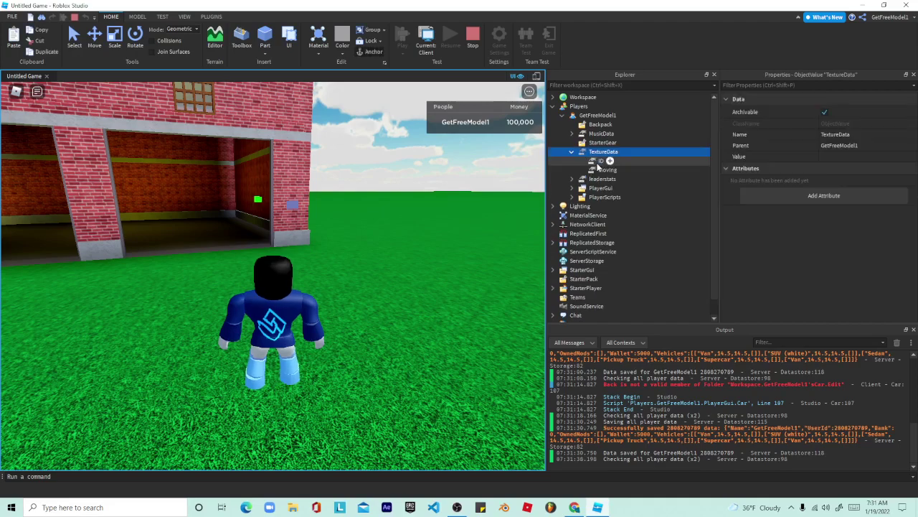
# - Walk to the garage sign and spawn the Sedan from the Car Dealership
pyautogui.press('w')
pyautogui.moveTo(310, 199); pyautogui.dragTo(310, 199, button='right')
pyautogui.press('e')
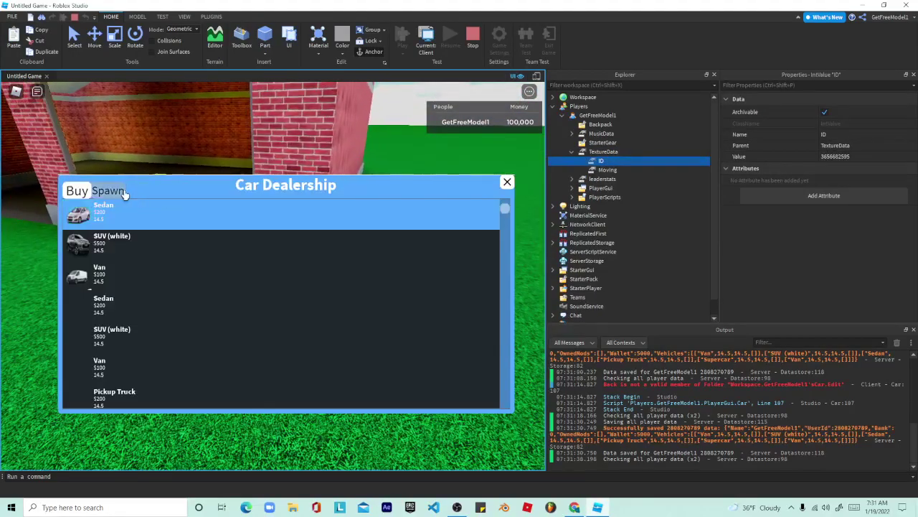
pyautogui.click(114, 191)
pyautogui.click(125, 287)
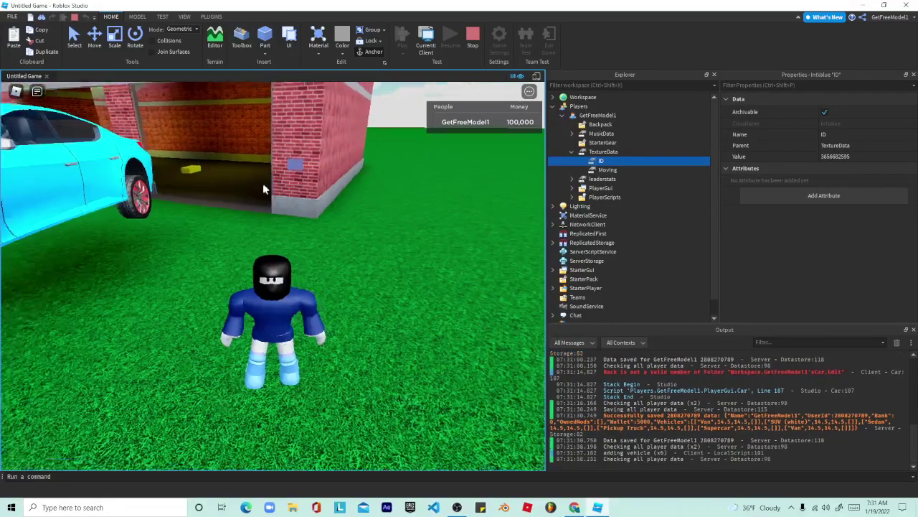
# - Walk around the spawned Sedan to check its color and stop the play test
pyautogui.press('w')
pyautogui.moveTo(264, 186); pyautogui.dragTo(264, 187, button='right')
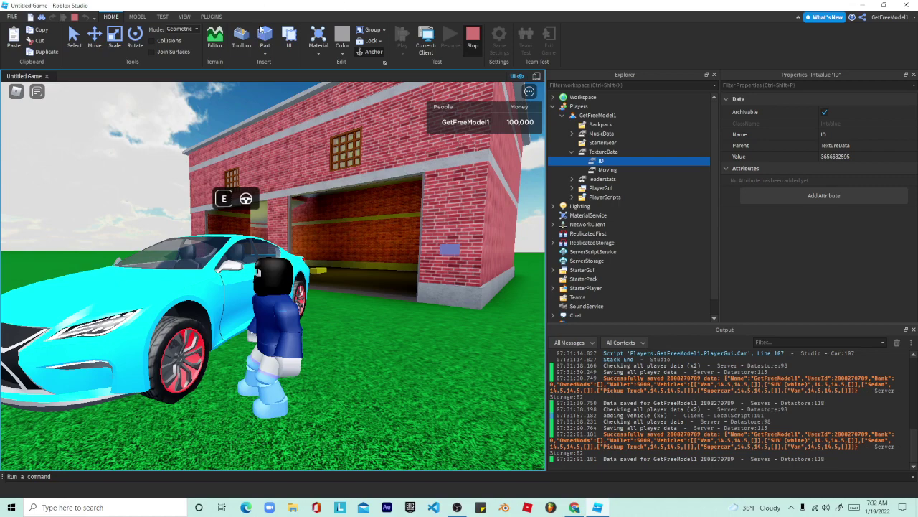
pyautogui.click(472, 36)
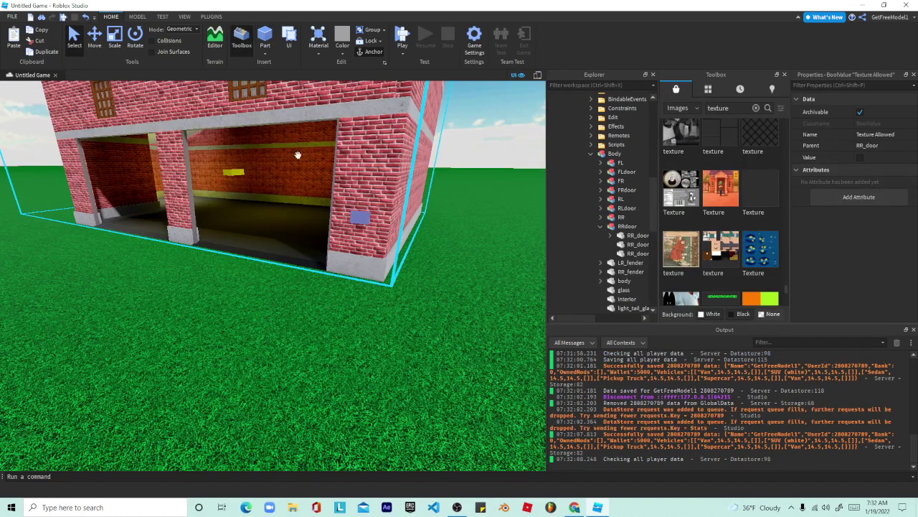
# - Collapse the vehicle's door and body models, and insert the blue-purple TEXTURE image into the Car interface's Textures folder
pyautogui.click(600, 225)
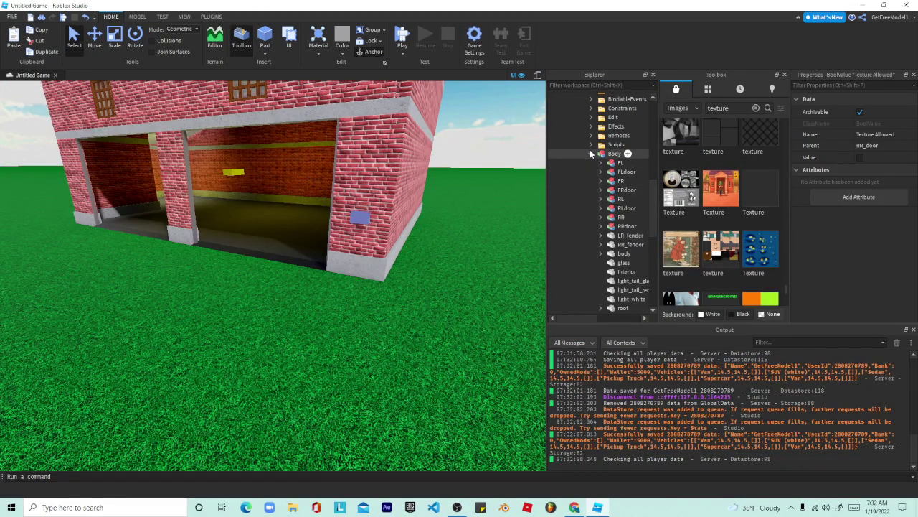
pyautogui.scroll(-3, 714, 199)
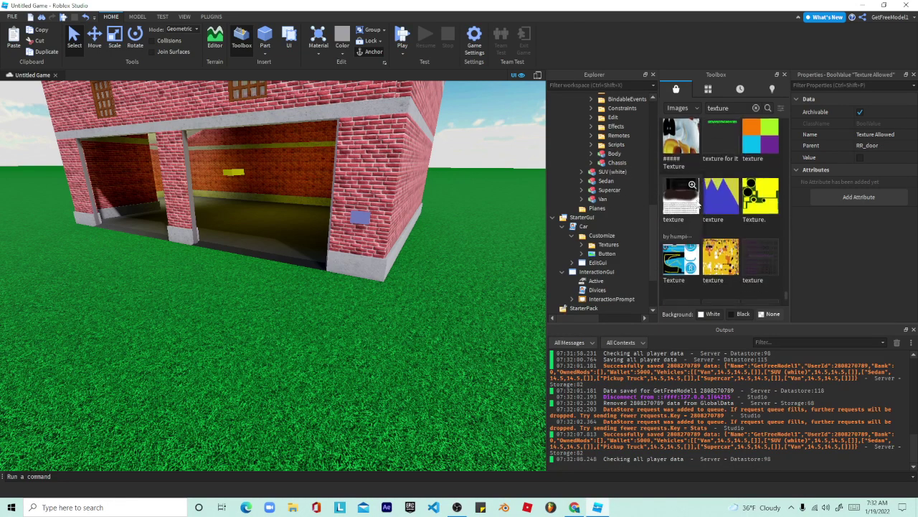
pyautogui.scroll(-3, 680, 199)
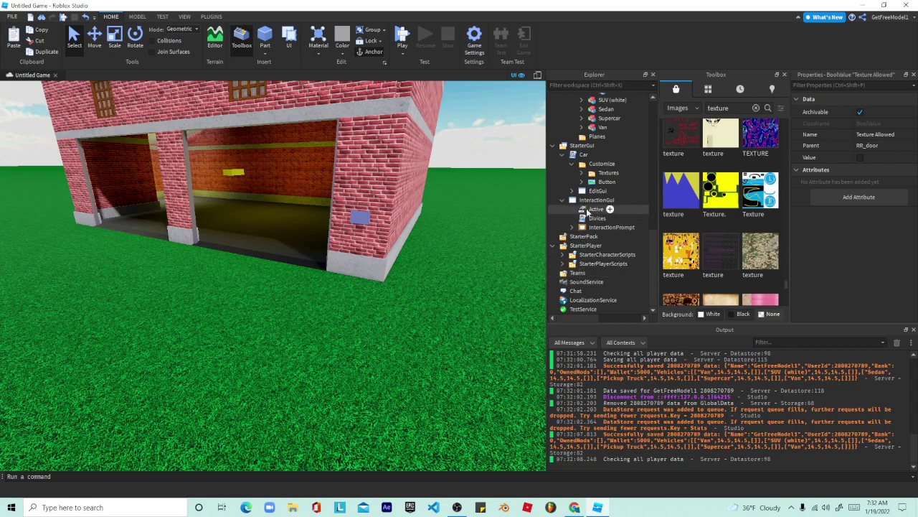
pyautogui.click(761, 133)
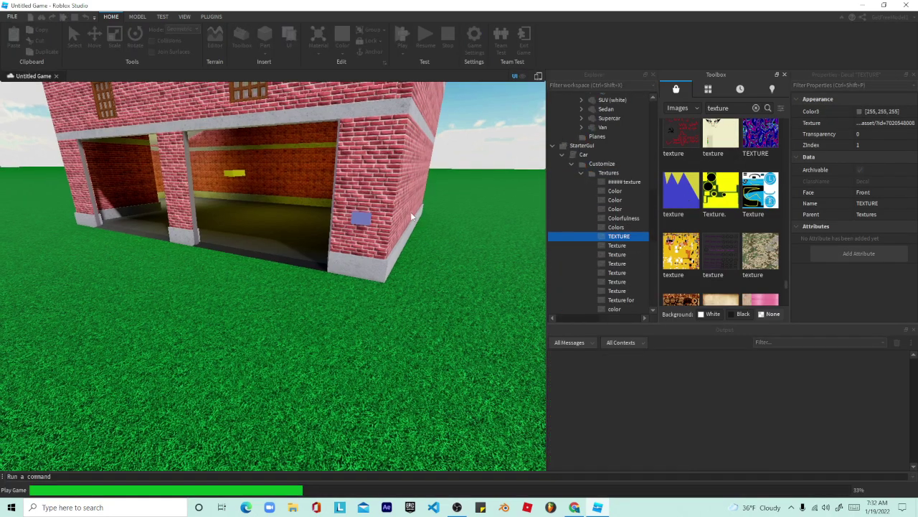
# - Start a new play test, walk to the garage sign and spawn the Supercar from the Car Dealership
pyautogui.press('F5')
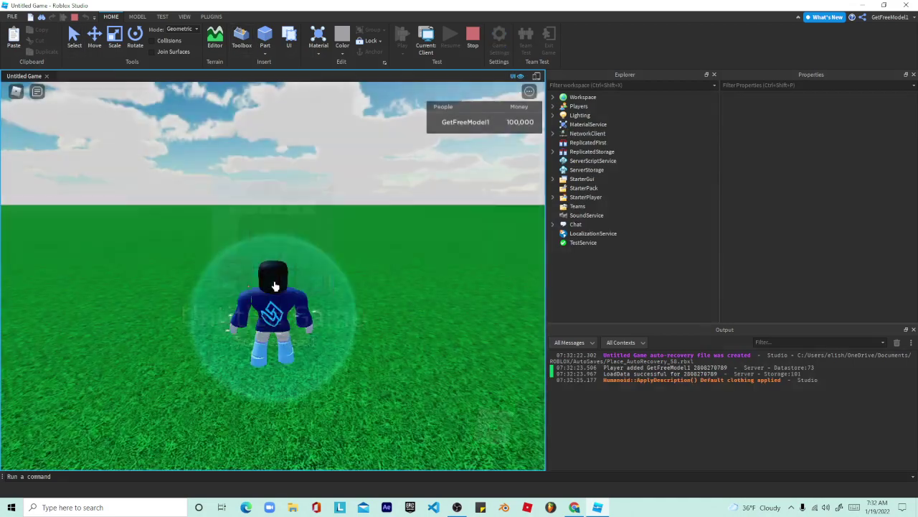
pyautogui.press('w')
pyautogui.moveTo(275, 285); pyautogui.dragTo(277, 283, button='right')
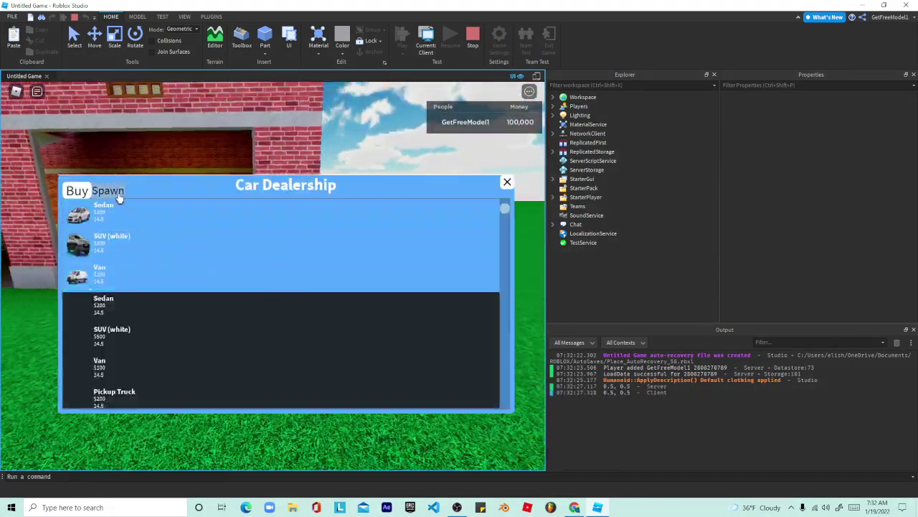
pyautogui.click(119, 198)
pyautogui.click(135, 346)
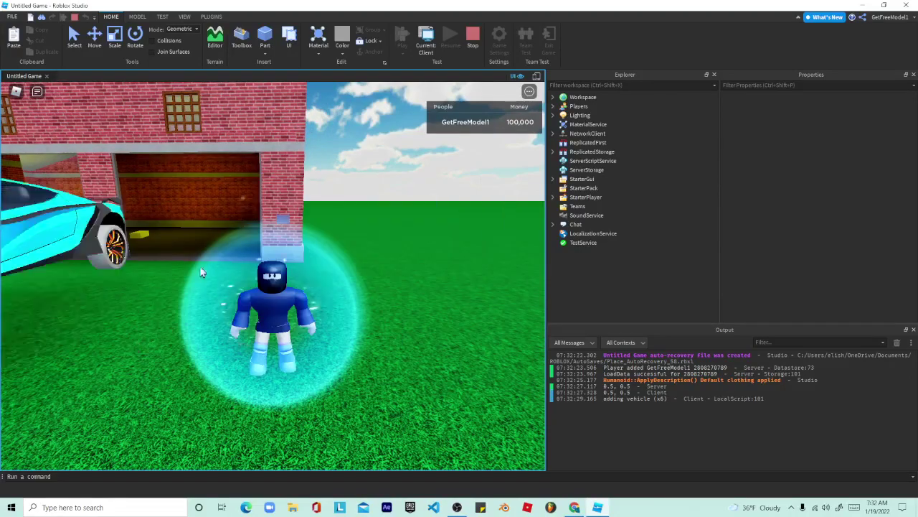
# - Walk into the garage, open the Supercar's customization and switch to the Front view
pyautogui.press('w')
pyautogui.moveTo(266, 188); pyautogui.dragTo(266, 187, button='right')
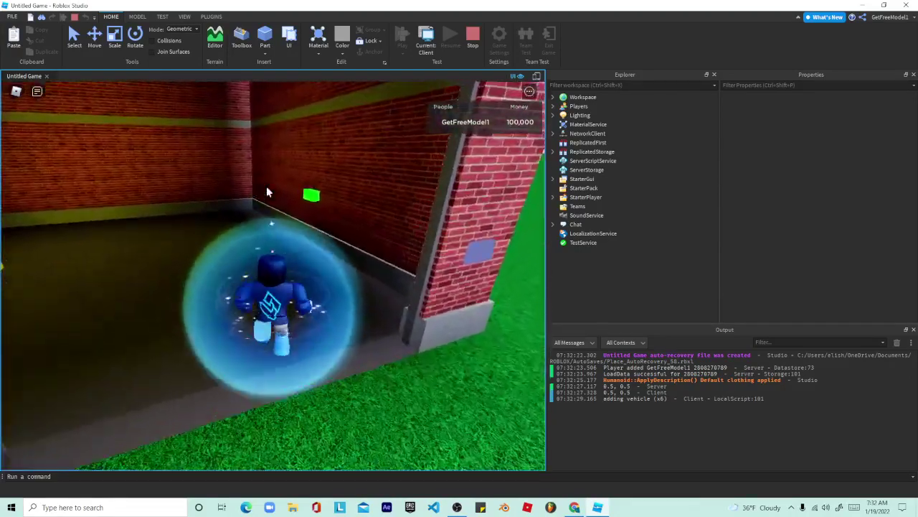
pyautogui.press('e')
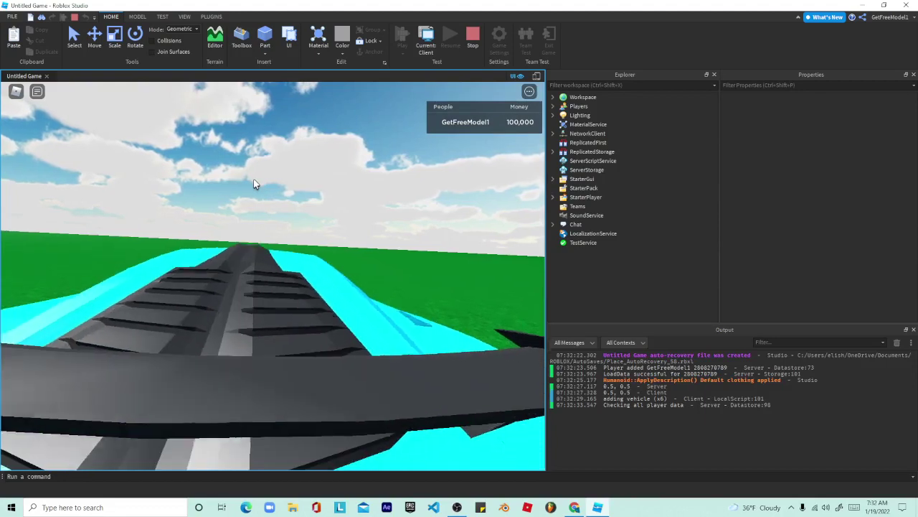
pyautogui.click(263, 92)
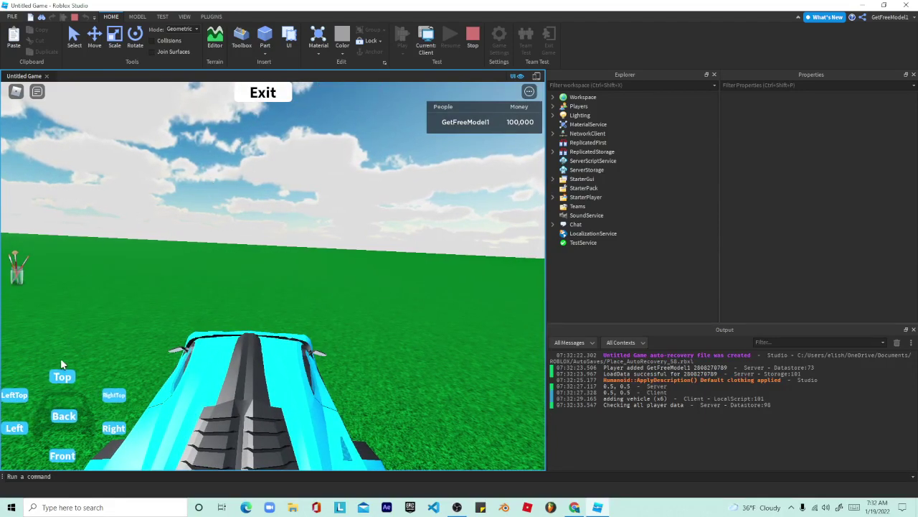
pyautogui.click(69, 463)
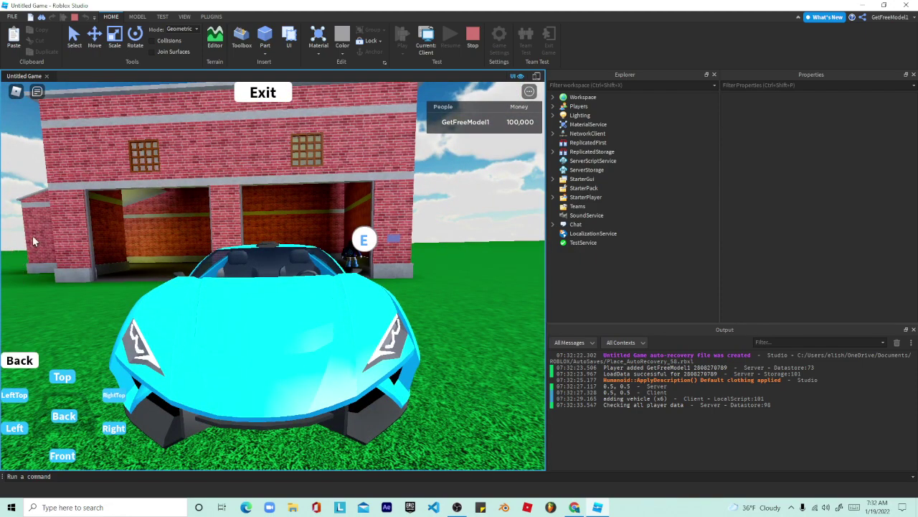
# - Test the Colorfulness, dark gray and pink patterned textures on the Supercar, finishing with the newly added blue-purple TEXTURE
pyautogui.click(84, 153)
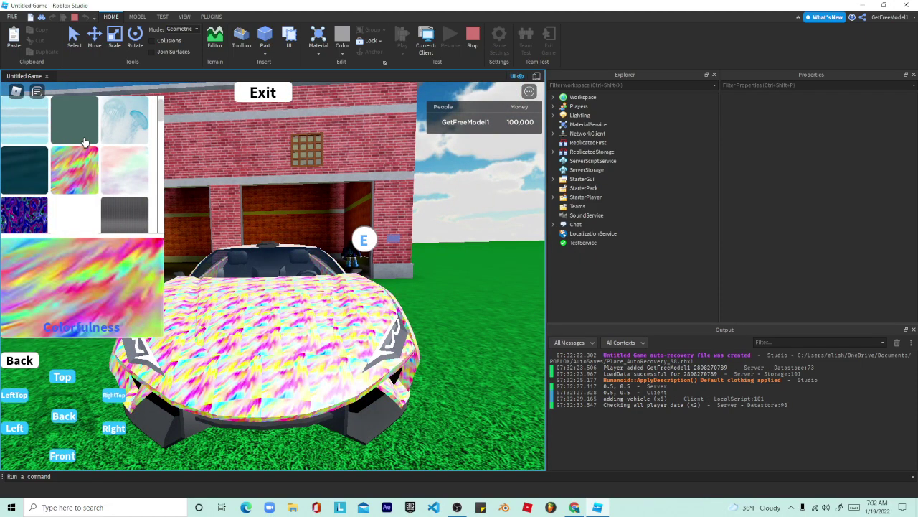
pyautogui.click(72, 224)
pyautogui.scroll(-1, 74, 208)
pyautogui.click(129, 173)
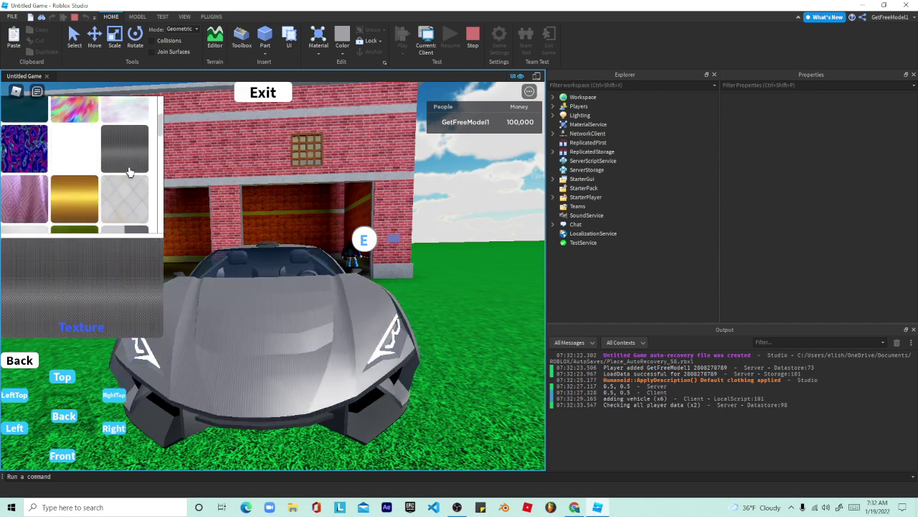
pyautogui.click(125, 187)
pyautogui.click(24, 187)
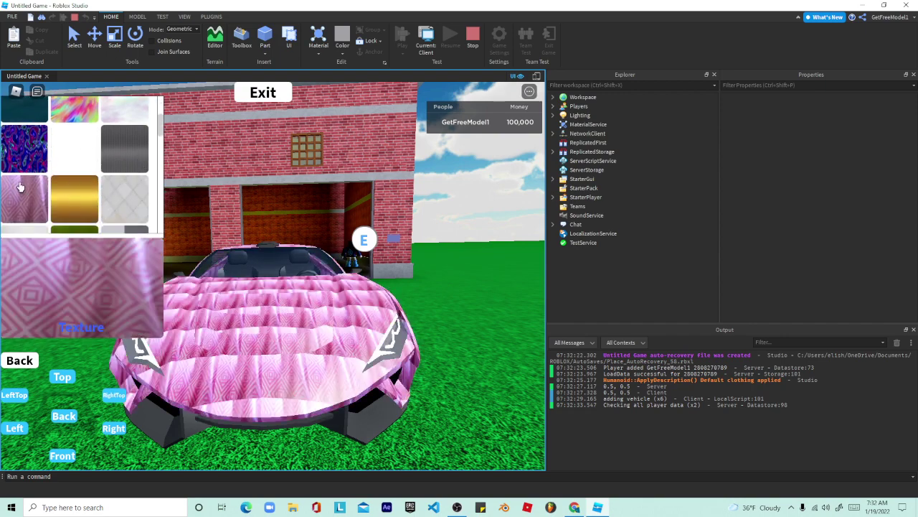
pyautogui.click(32, 155)
# - Apply the light green color to the Supercar from the texture list
pyautogui.scroll(-3, 57, 172)
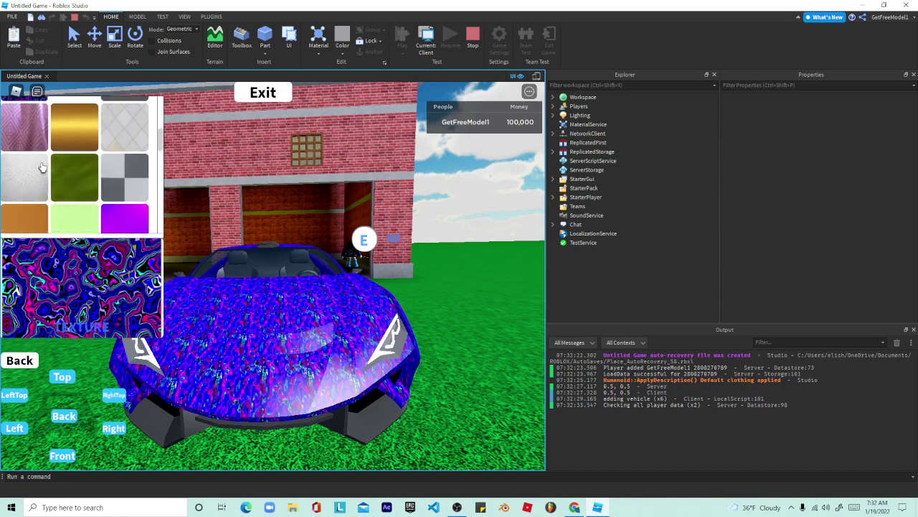
pyautogui.click(66, 179)
pyautogui.click(92, 193)
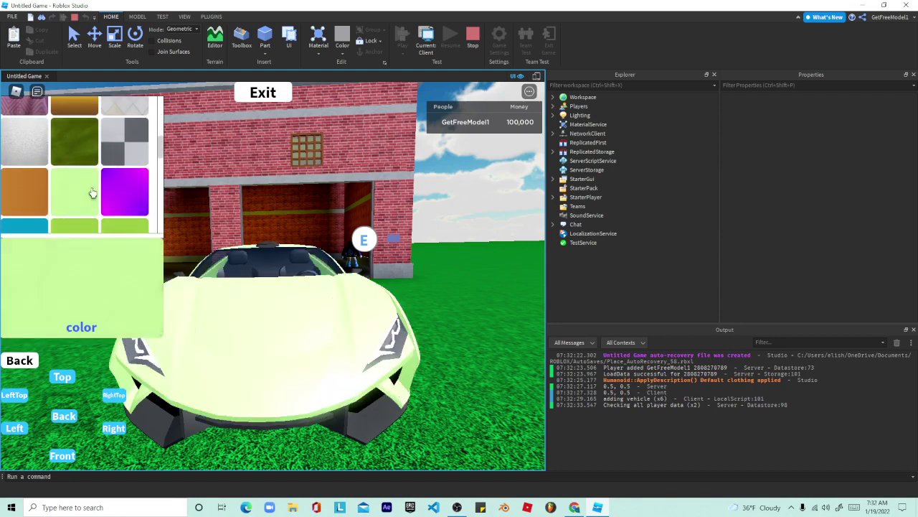
pyautogui.click(124, 191)
pyautogui.click(93, 209)
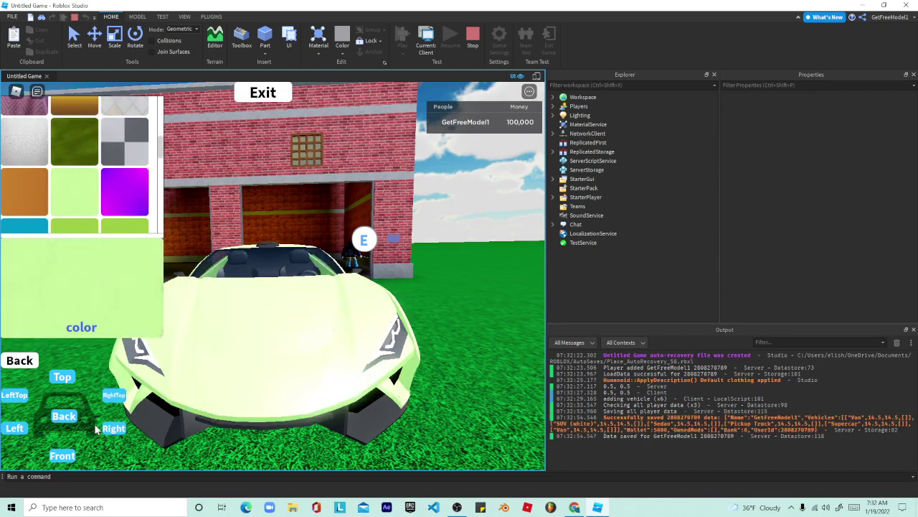
# - Inspect the light green Supercar from the RightTop, Right, Front, Left and LeftTop views, finishing at RightTop
pyautogui.click(114, 395)
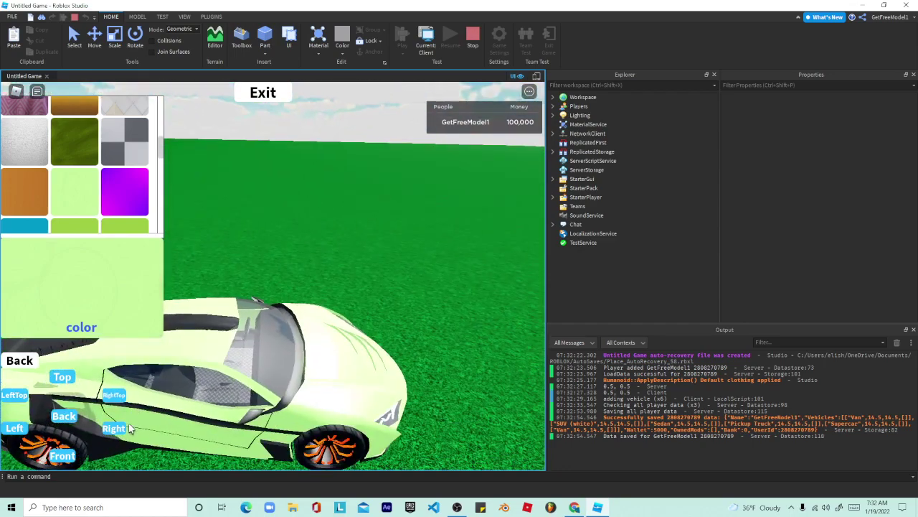
pyautogui.click(114, 428)
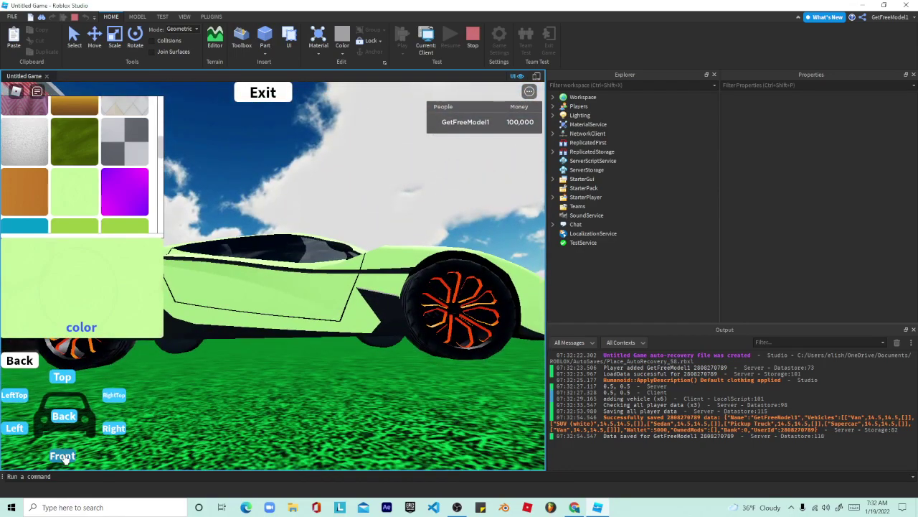
pyautogui.click(63, 457)
pyautogui.click(9, 428)
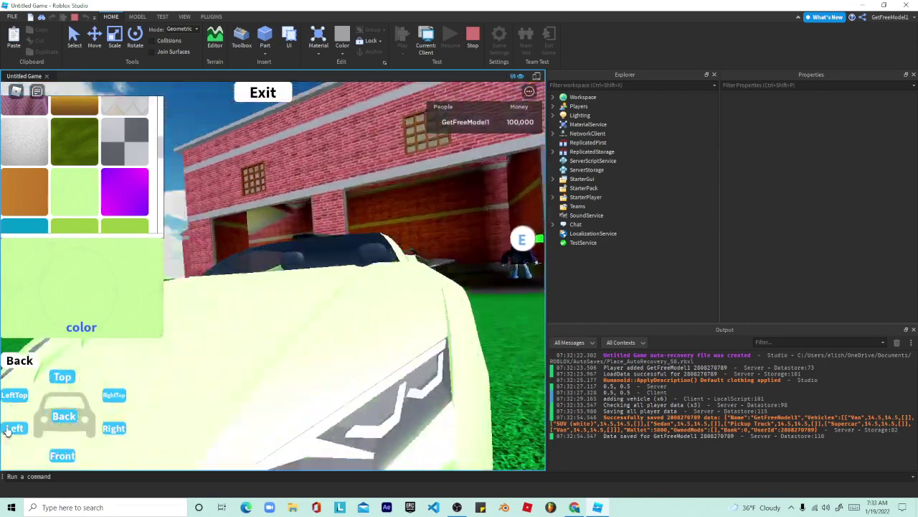
pyautogui.click(10, 402)
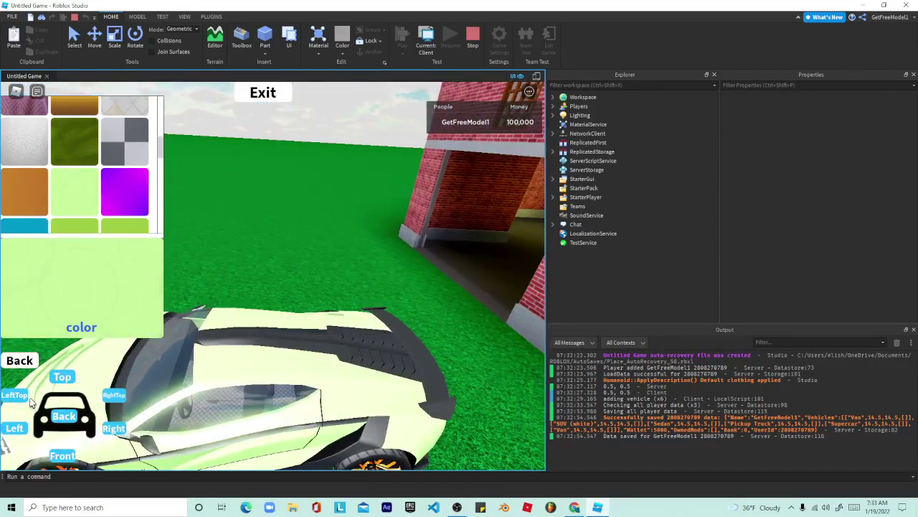
pyautogui.click(113, 398)
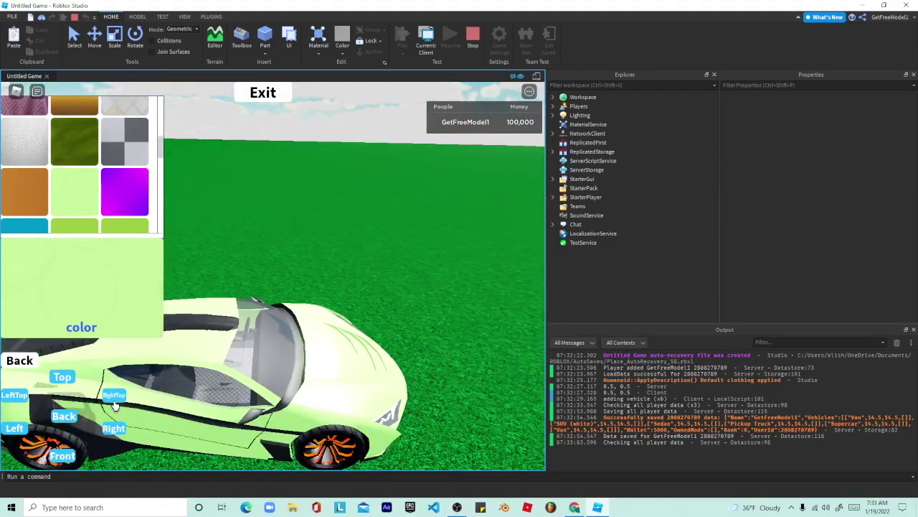
# - Try the yellow-green color and the black-and-white zebra texture on the Supercar
pyautogui.click(42, 199)
pyautogui.scroll(-3, 57, 188)
pyautogui.scroll(2, 64, 197)
pyautogui.click(64, 204)
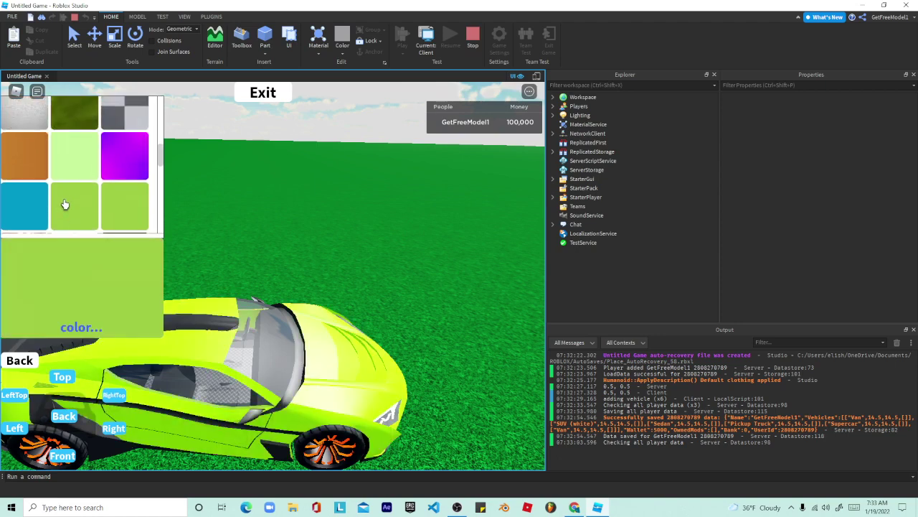
pyautogui.scroll(-3, 64, 204)
pyautogui.click(72, 206)
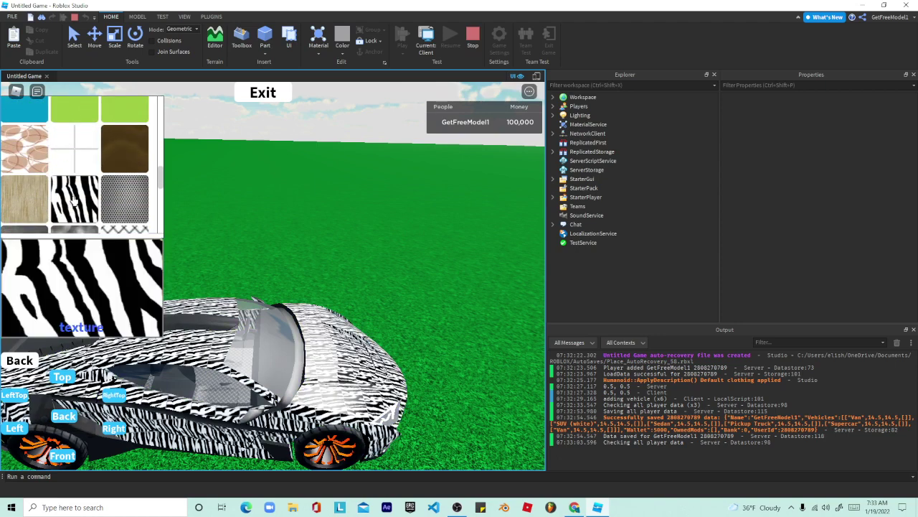
# - Try the blotchy gray and beige wood-grain textures on the Supercar
pyautogui.click(112, 198)
pyautogui.scroll(-2, 86, 195)
pyautogui.click(43, 188)
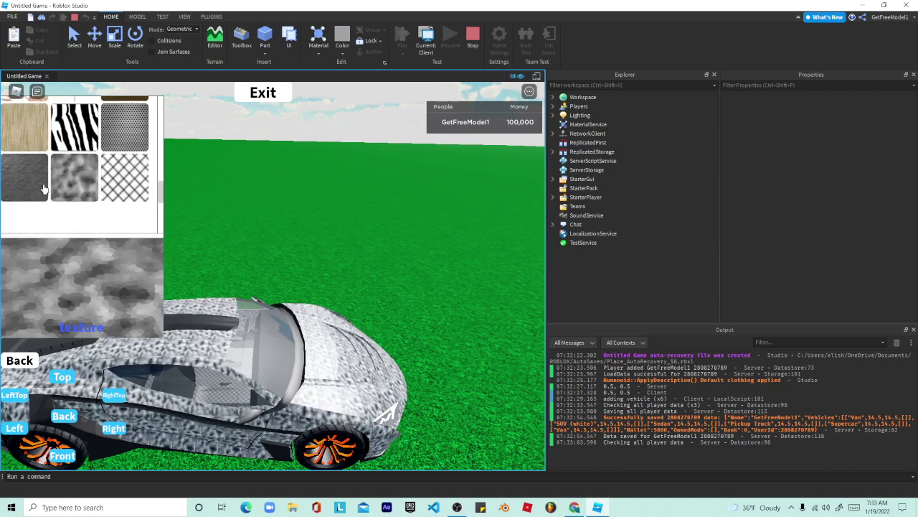
pyautogui.click(35, 179)
pyautogui.click(33, 148)
pyautogui.scroll(2, 33, 149)
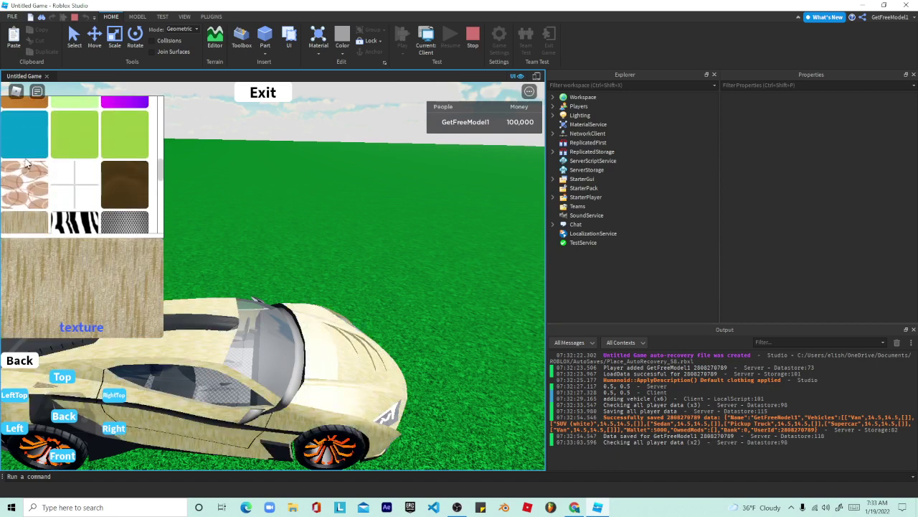
# - Try the rough white texture and the plain white texture on the Supercar
pyautogui.click(27, 147)
pyautogui.scroll(-2, 29, 147)
pyautogui.click(29, 149)
pyautogui.scroll(2, 31, 153)
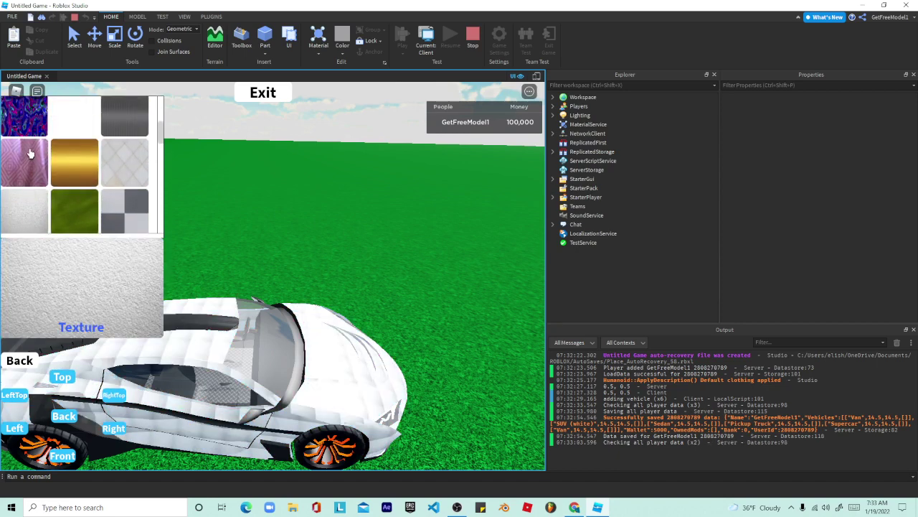
pyautogui.click(30, 152)
pyautogui.click(79, 129)
pyautogui.scroll(3, 78, 129)
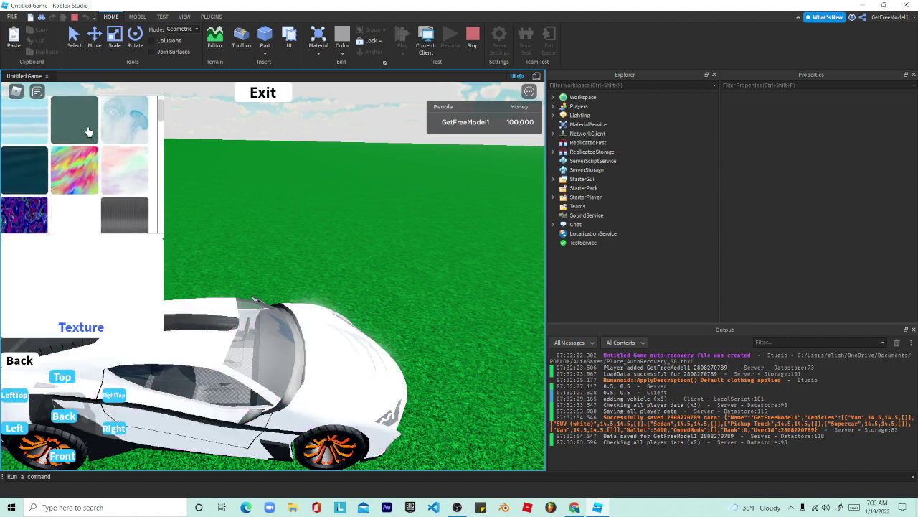
# - Try the pastel Colors and light blue striped textures on the Supercar, then reapply Colors
pyautogui.click(90, 127)
pyautogui.click(123, 160)
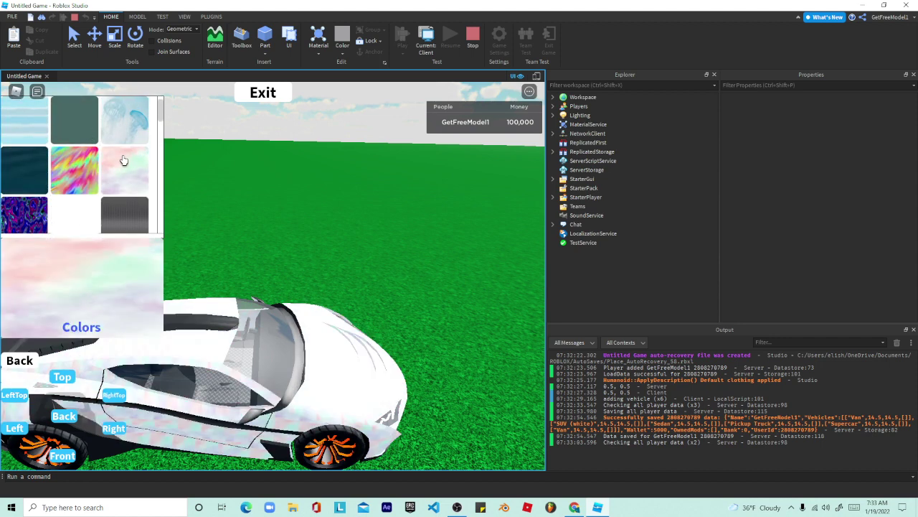
pyautogui.click(30, 127)
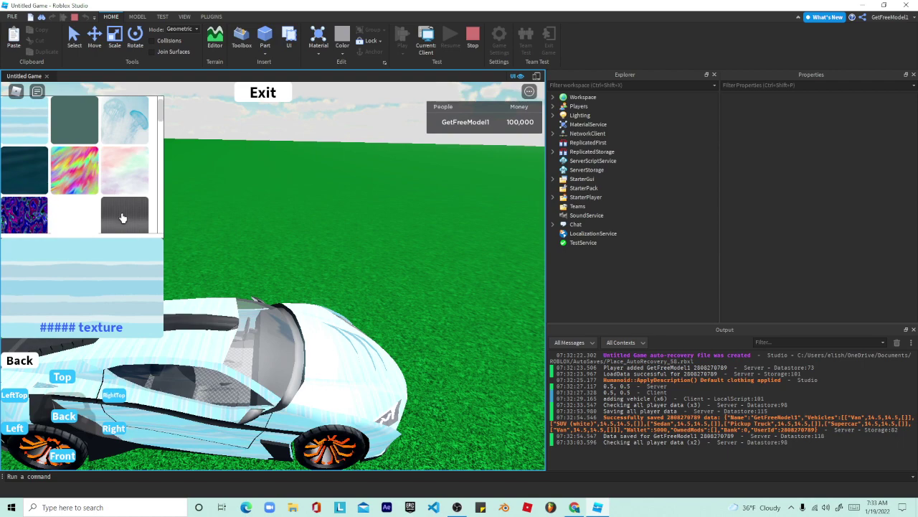
pyautogui.click(123, 215)
pyautogui.click(125, 191)
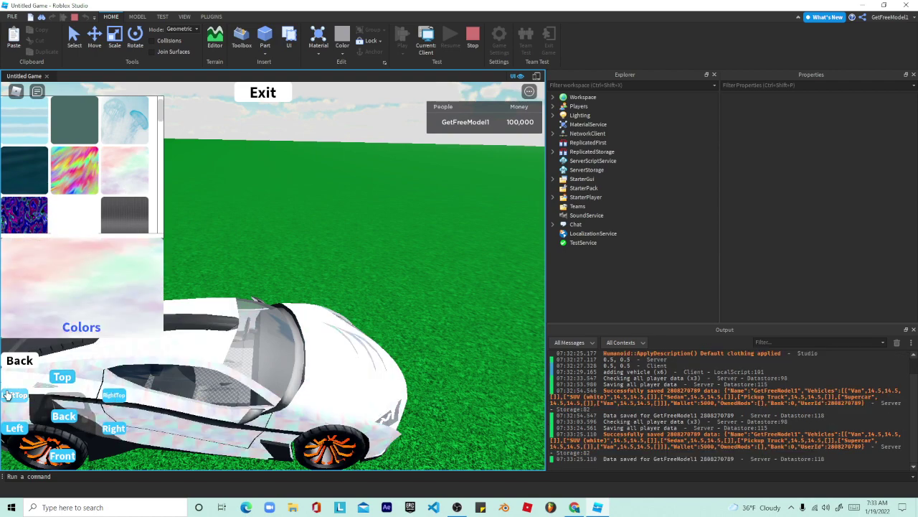
# - Switch to the LeftTop view and try the dark blue Color and the pink patterned texture on the Supercar
pyautogui.click(7, 393)
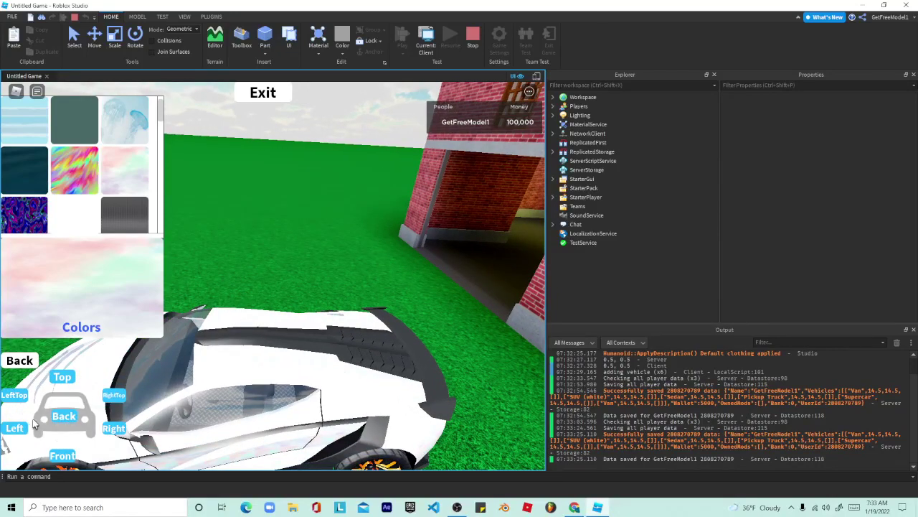
pyautogui.click(25, 163)
pyautogui.scroll(-3, 22, 215)
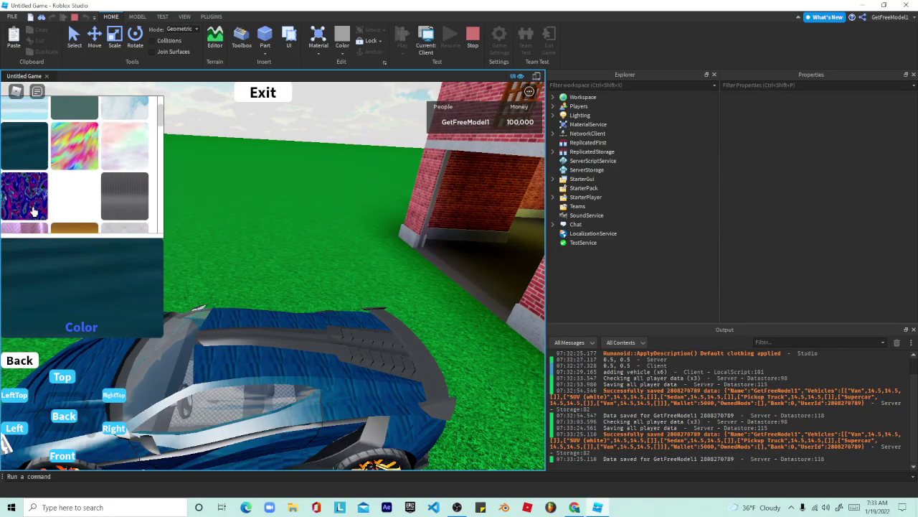
pyautogui.click(41, 171)
pyautogui.scroll(-1, 41, 171)
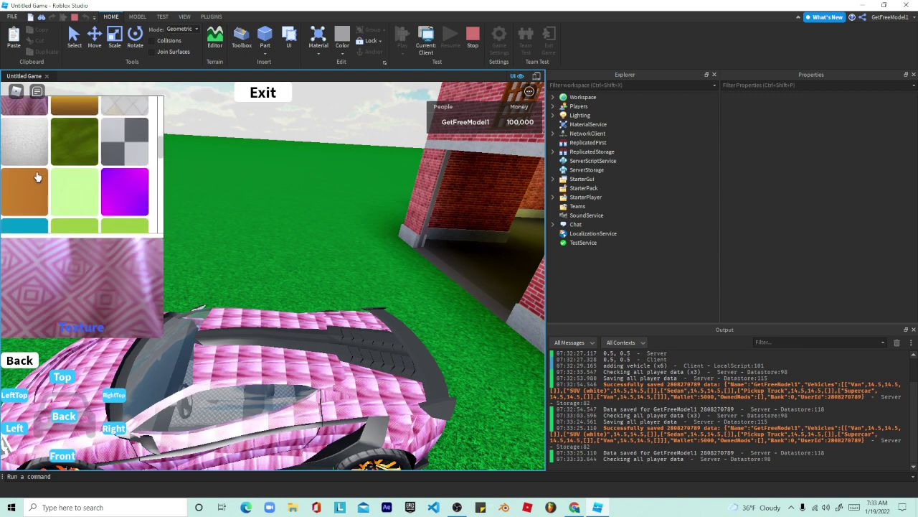
# - Apply the light green color to the Supercar and exit its customization
pyautogui.click(36, 180)
pyautogui.click(72, 194)
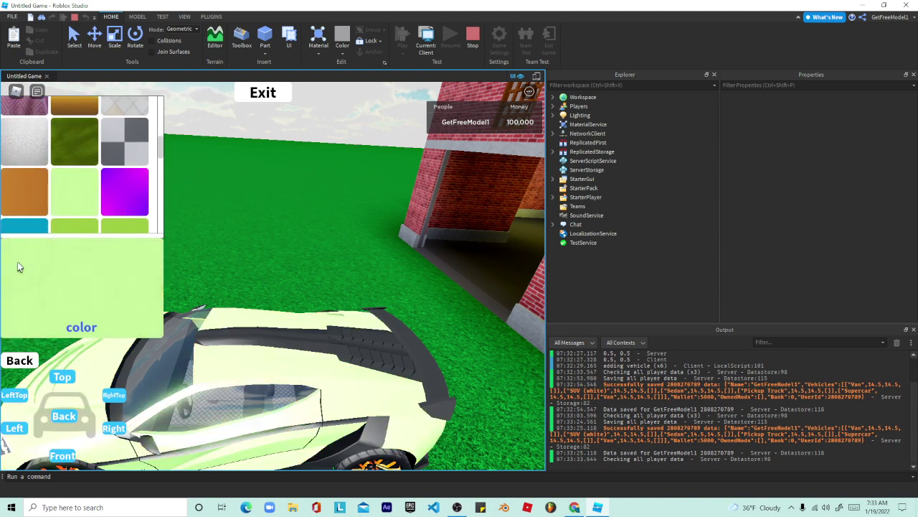
pyautogui.click(15, 360)
pyautogui.click(262, 93)
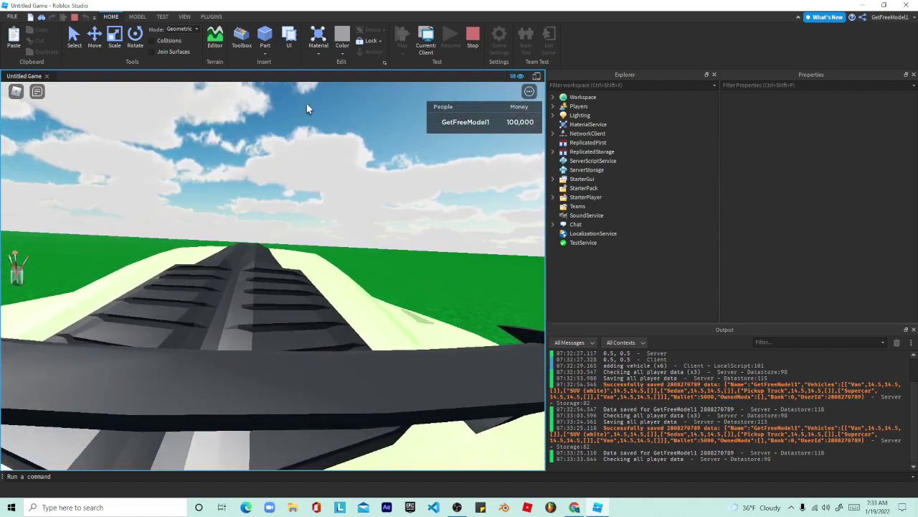
pyautogui.press('v')
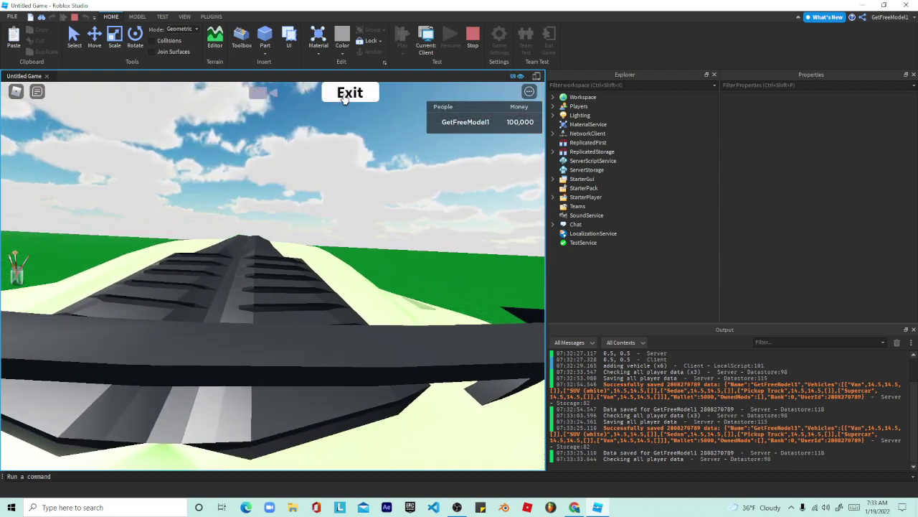
pyautogui.click(345, 97)
# - Walk out of the garage to the light green Supercar and get into it
pyautogui.press('w')
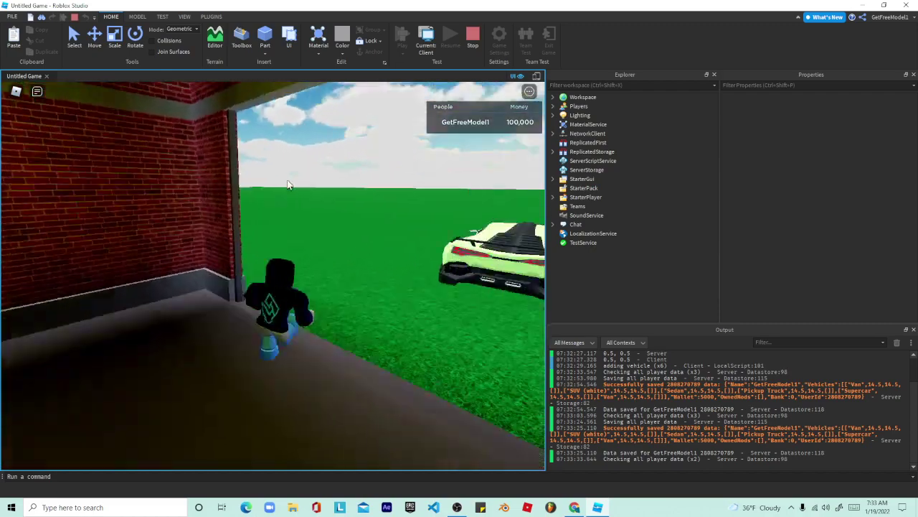
pyautogui.moveTo(287, 184); pyautogui.dragTo(288, 184, button='right')
pyautogui.press('e')
# - Drive the Supercar out across the field and circle back to the garage
pyautogui.press('w')
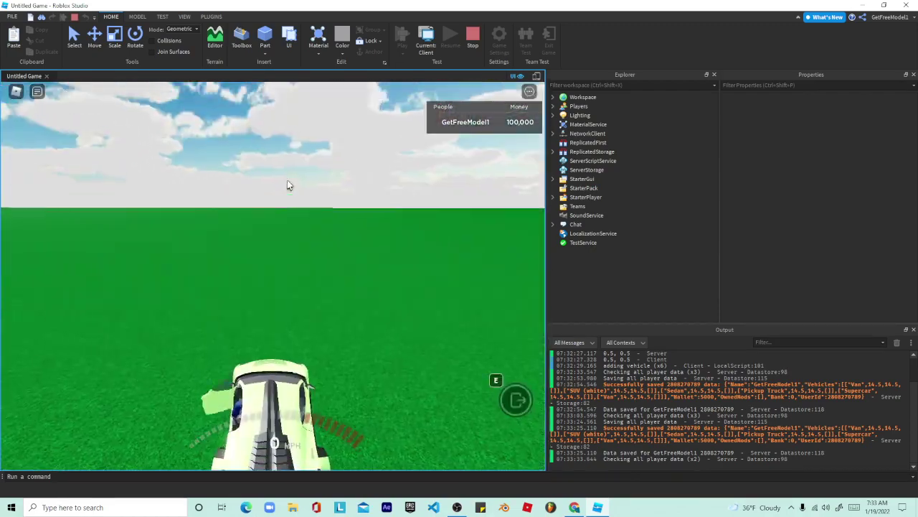
pyautogui.press('a')
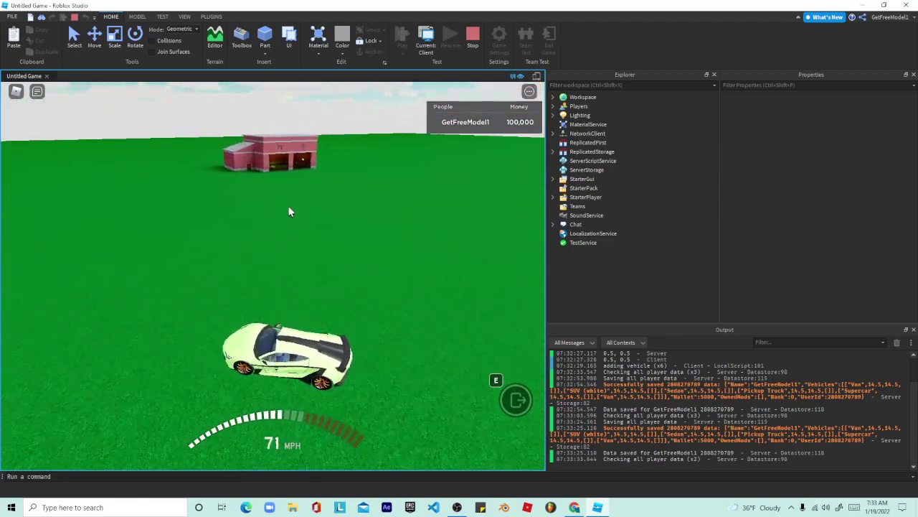
pyautogui.press('d')
pyautogui.press('d')
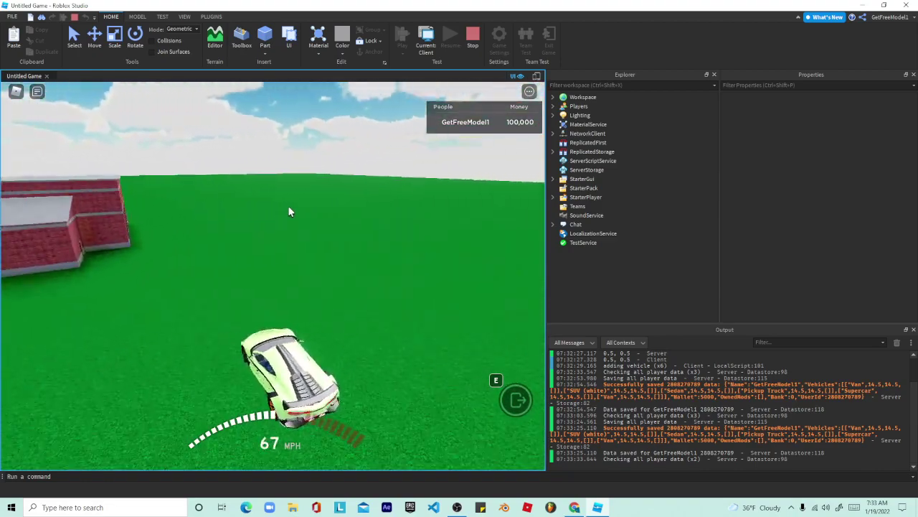
# - Get out of the Supercar near the garage and stop the play test
pyautogui.press('e')
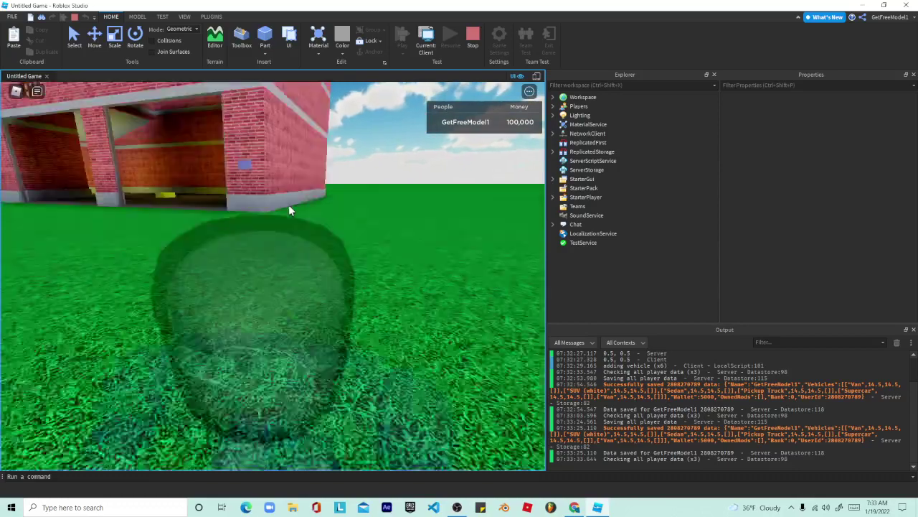
pyautogui.press('w')
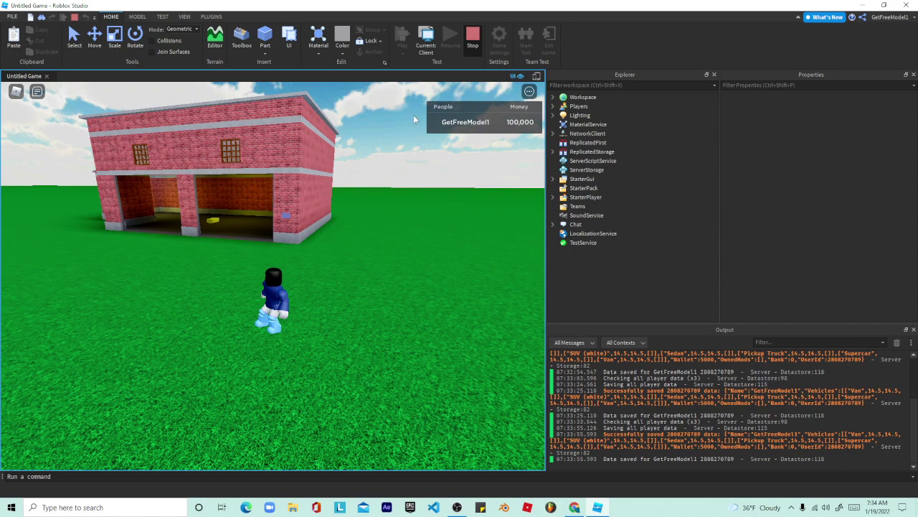
pyautogui.hotkey('shift', 'F5')
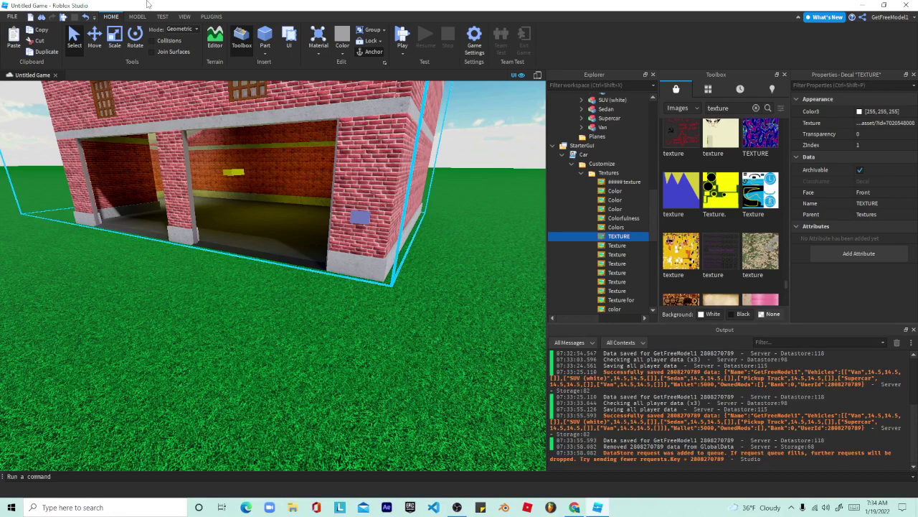
# - Start a play test, run to the garage's dealership point and spawn the Sedan
pyautogui.press('F5')
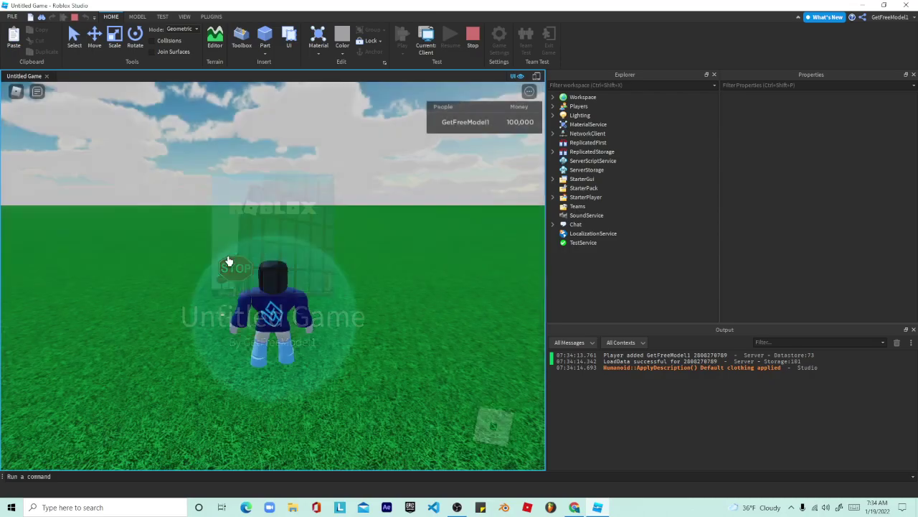
pyautogui.press('w')
pyautogui.moveTo(229, 261); pyautogui.dragTo(229, 260, button='right')
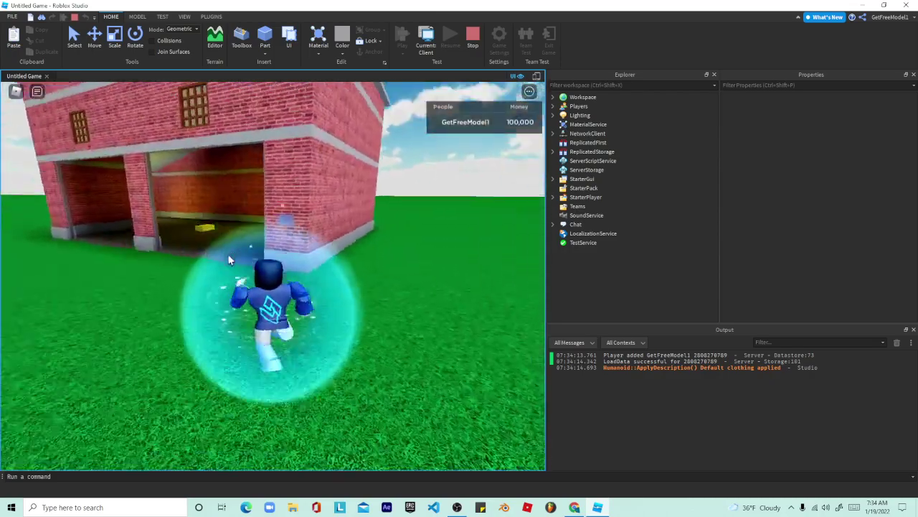
pyautogui.press('e')
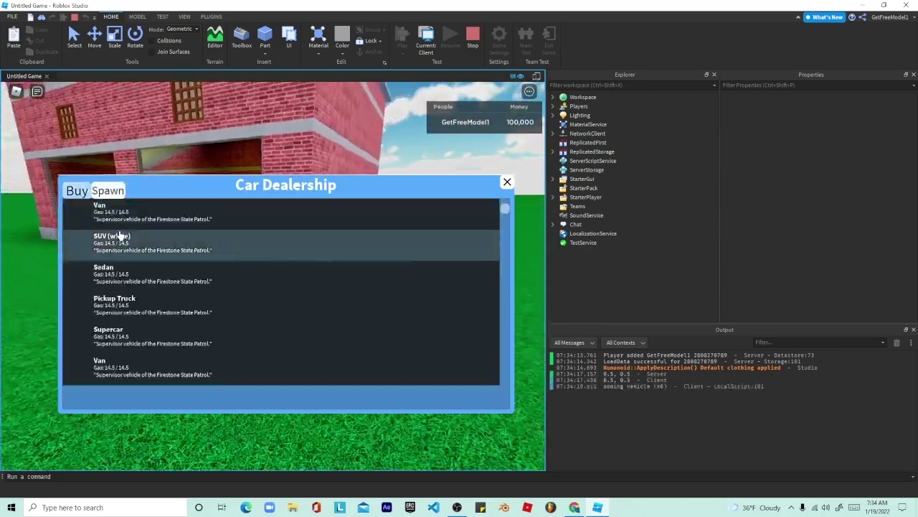
pyautogui.click(119, 236)
# - Walk to the garage's customization point and start customizing the Sedan from the LeftTop view
pyautogui.moveTo(196, 241); pyautogui.dragTo(215, 235, button='right')
pyautogui.press('w')
pyautogui.press('w')
pyautogui.press('e')
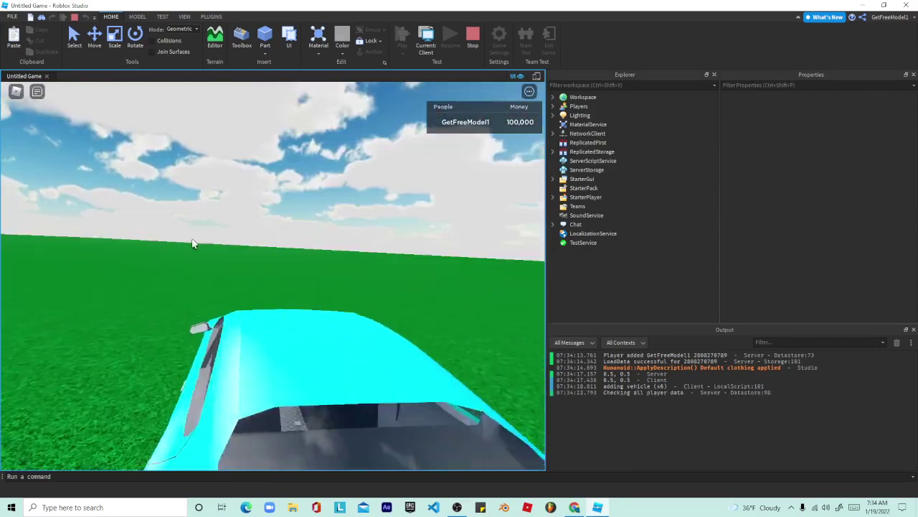
pyautogui.scroll(-5, 265, 111)
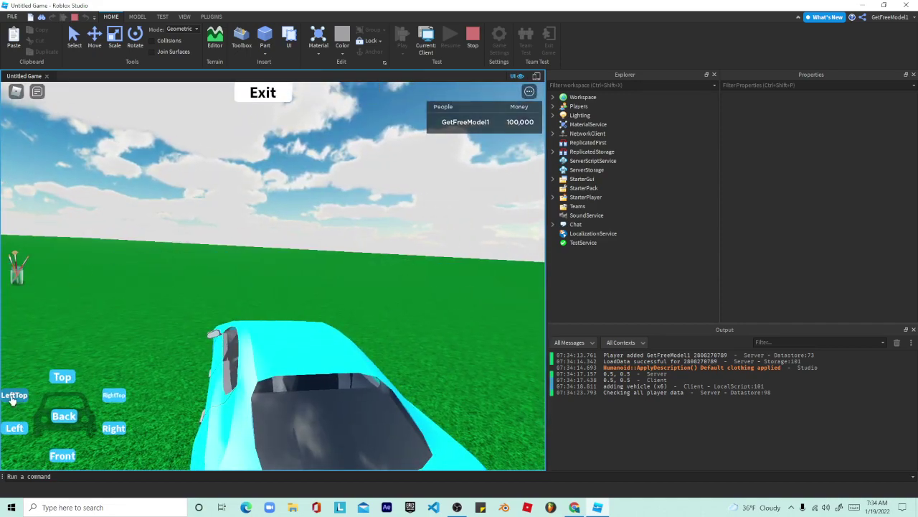
pyautogui.click(14, 395)
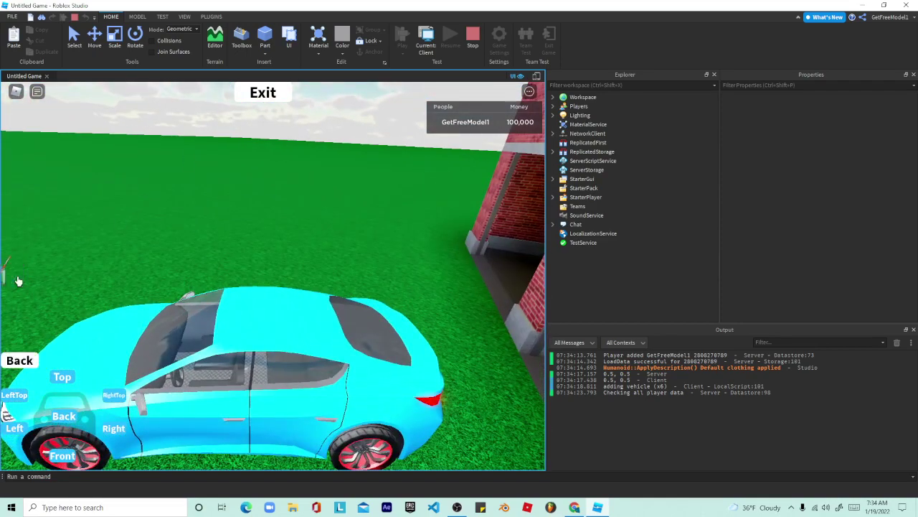
# - Apply the light green texture to the Sedan and exit its customization
pyautogui.click(5, 271)
pyautogui.scroll(-3, 79, 179)
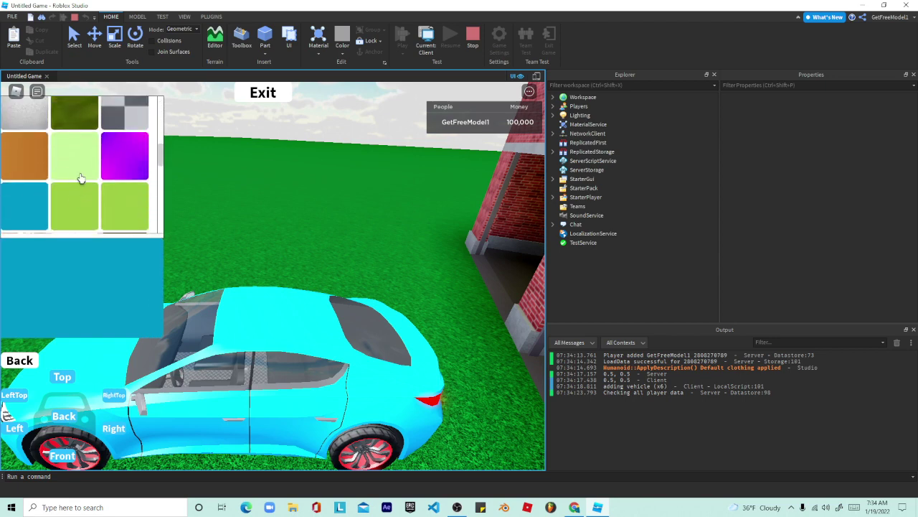
pyautogui.click(81, 178)
pyautogui.click(263, 93)
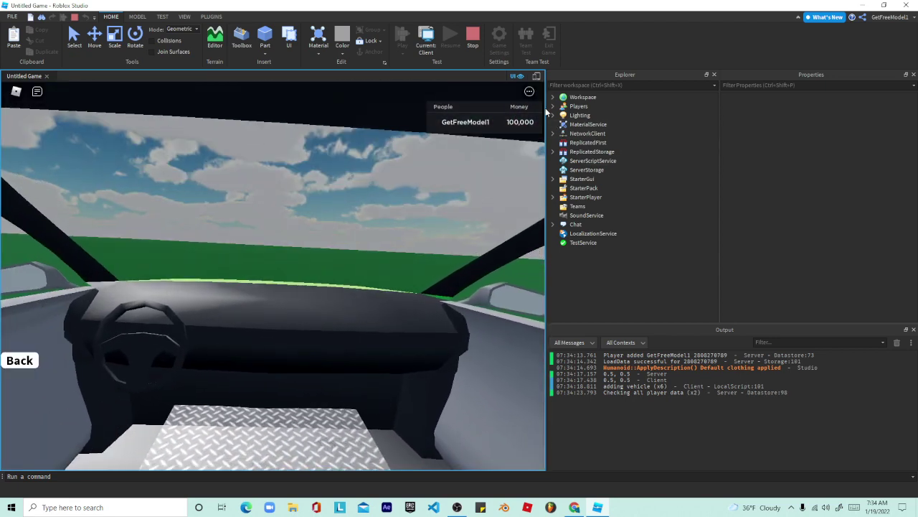
pyautogui.click(553, 106)
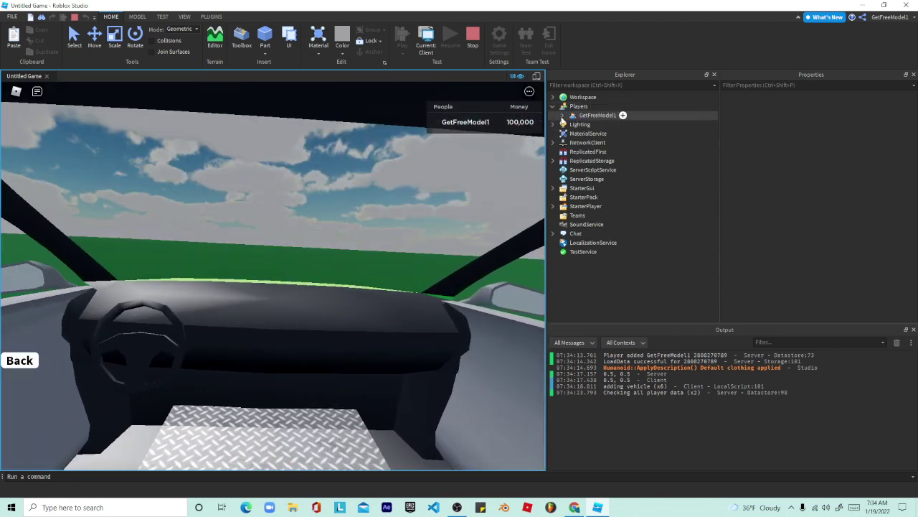
pyautogui.click(350, 98)
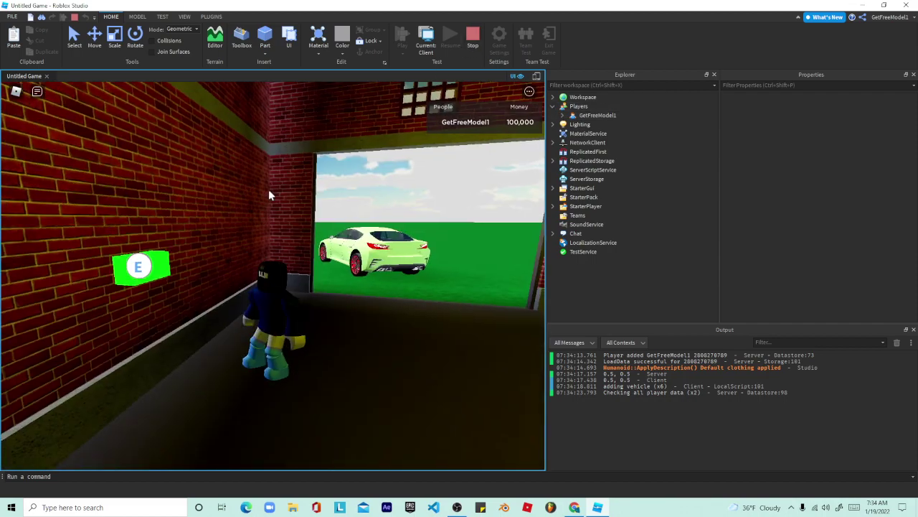
# - Leave the garage, return to the dealership point and spawn the Pickup Truck
pyautogui.press('w')
pyautogui.moveTo(269, 190); pyautogui.dragTo(311, 211, button='right')
pyautogui.press('s')
pyautogui.press('e')
pyautogui.click(116, 191)
pyautogui.click(110, 312)
# - Walk to the driver's side of the Pickup Truck and get into it
pyautogui.press('w')
pyautogui.press('d')
pyautogui.press('w')
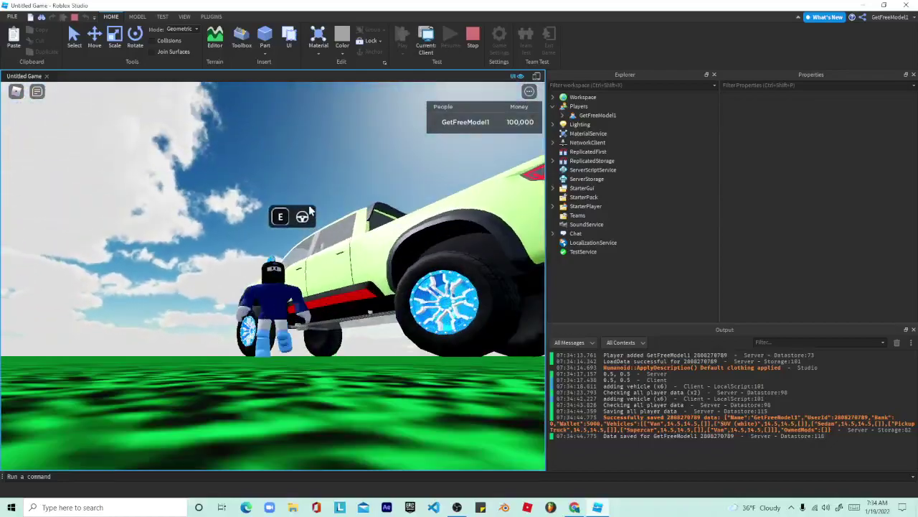
pyautogui.press('w')
pyautogui.press('e')
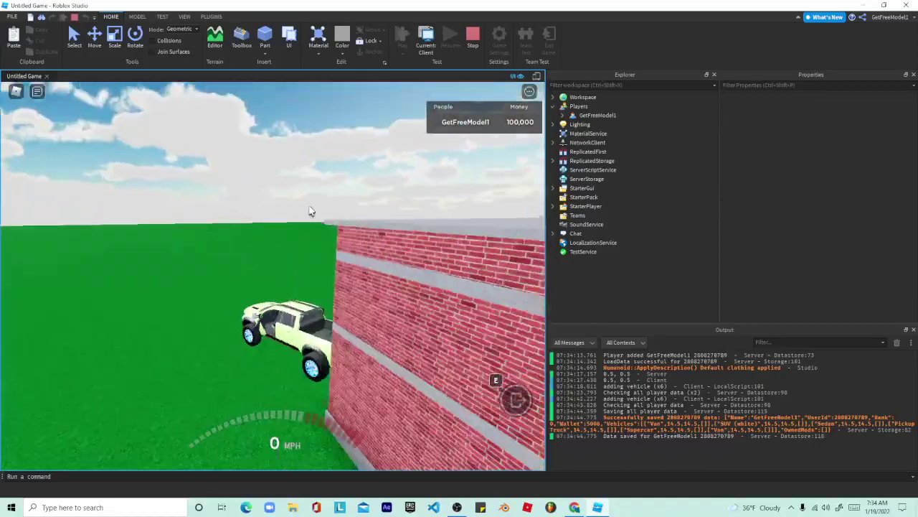
# - Get out of the Pickup Truck, inspect its texture from the side and stop the play test
pyautogui.press('space')
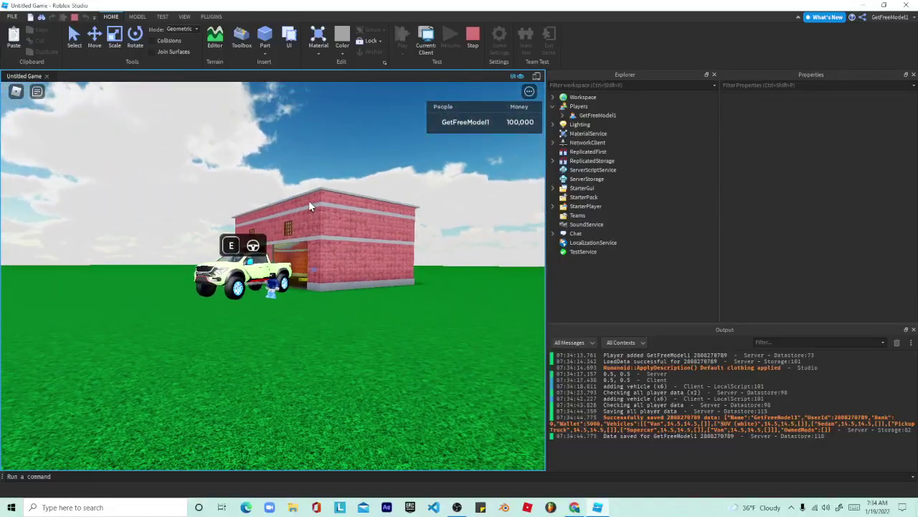
pyautogui.scroll(5, 310, 206)
pyautogui.moveTo(310, 206); pyautogui.dragTo(310, 206, button='right')
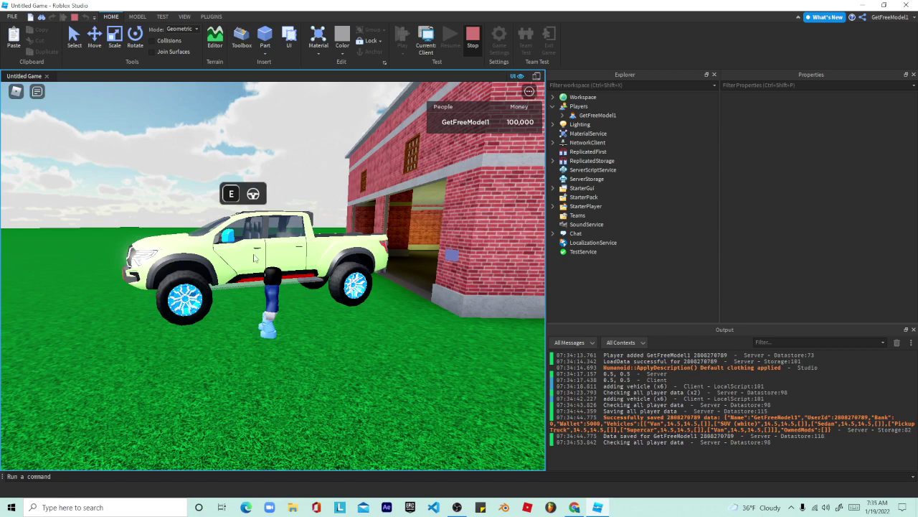
pyautogui.hotkey('shift', 'F5')
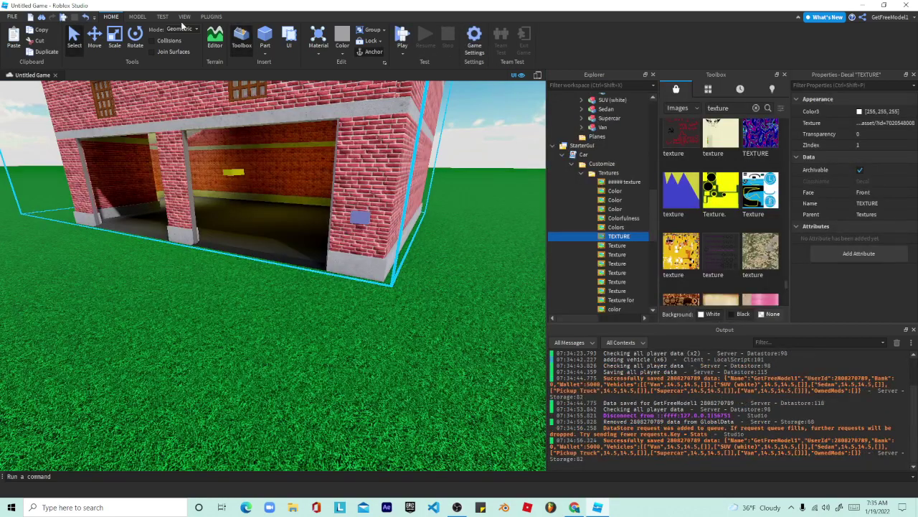
# - Start a new play test, run to the dealership point and spawn the Sedan from the owned vehicles
pyautogui.click(402, 36)
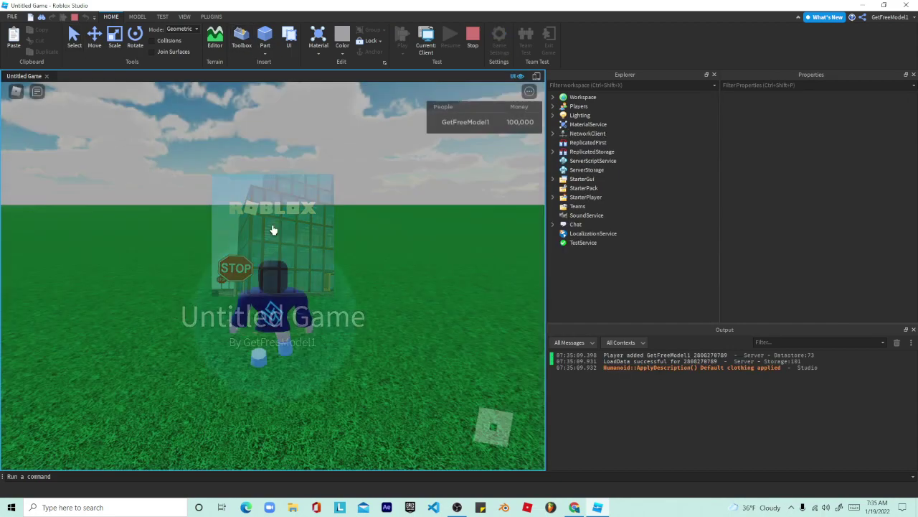
pyautogui.press('w')
pyautogui.moveTo(273, 228); pyautogui.dragTo(272, 228, button='right')
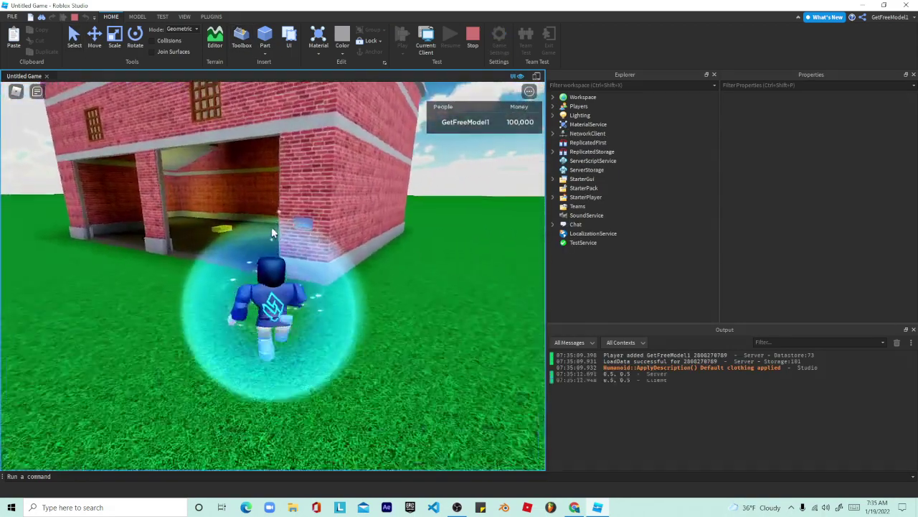
pyautogui.press('e')
pyautogui.click(104, 194)
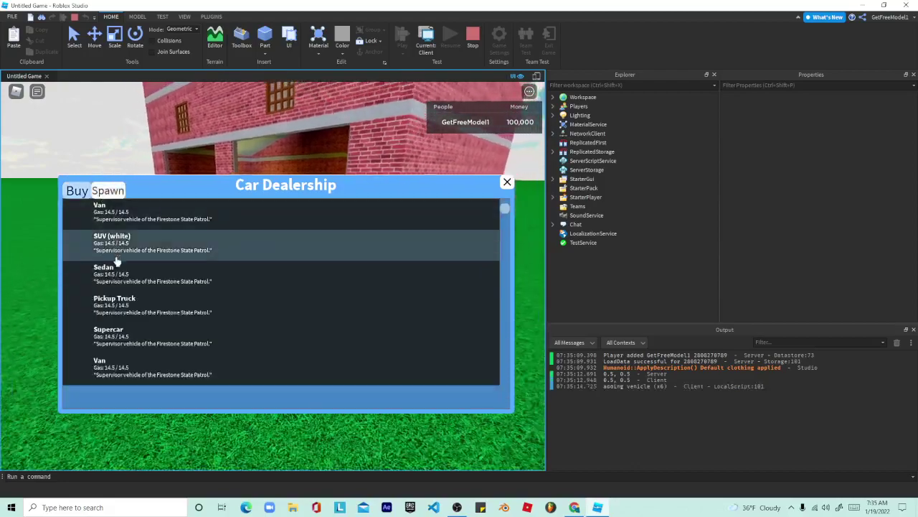
pyautogui.click(117, 262)
# - Reopen the dealership and spawn the Supercar from the owned vehicles
pyautogui.moveTo(250, 211); pyautogui.dragTo(250, 211, button='right')
pyautogui.press('w')
pyautogui.press('e')
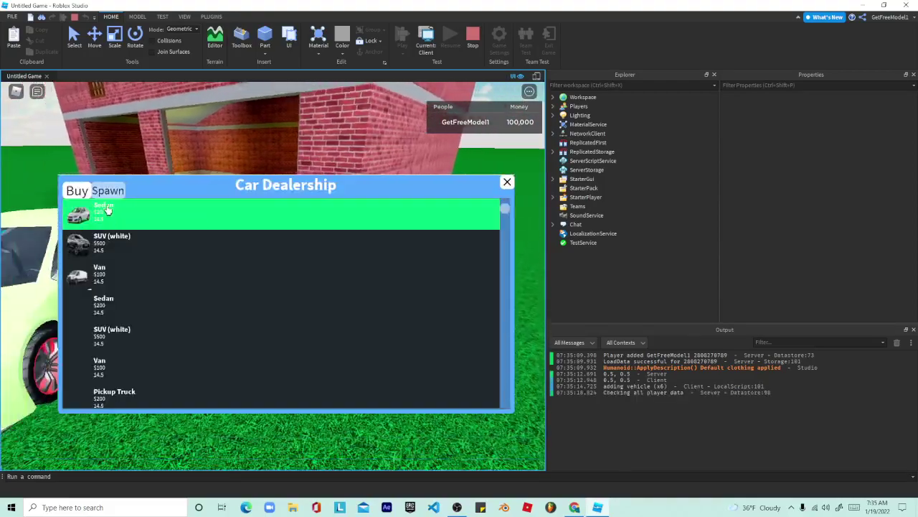
pyautogui.click(107, 190)
pyautogui.click(138, 335)
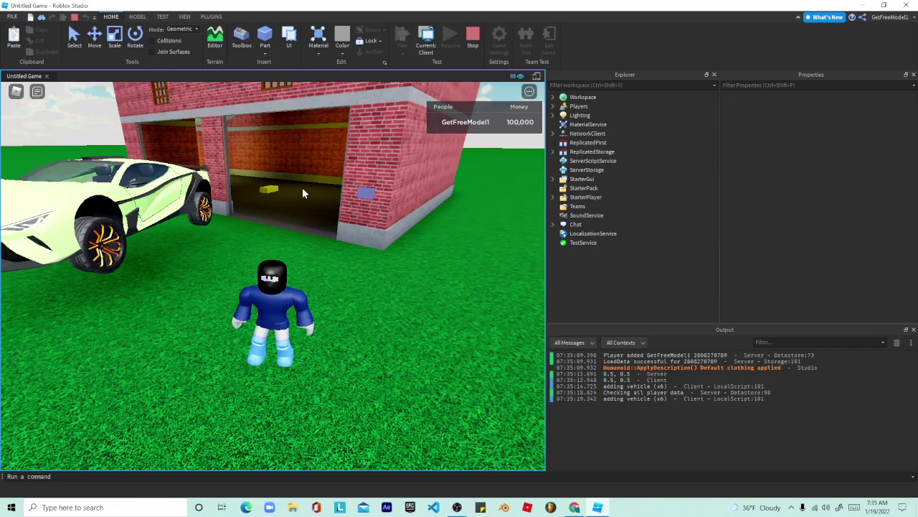
# - Walk over to the Supercar's driver's side and inspect its texture from above
pyautogui.moveTo(302, 187); pyautogui.dragTo(302, 189, button='right')
pyautogui.moveTo(371, 144); pyautogui.dragTo(370, 145, button='right')
pyautogui.press('w')
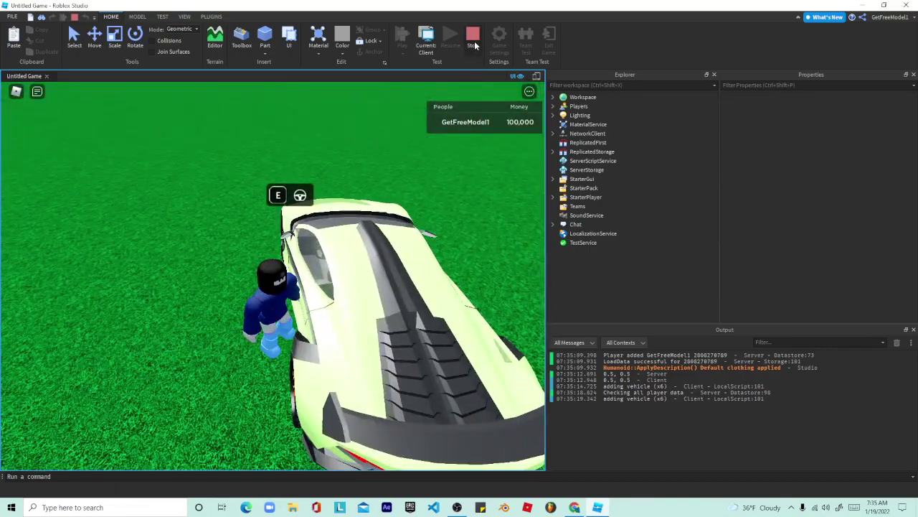
pyautogui.click(791, 506)
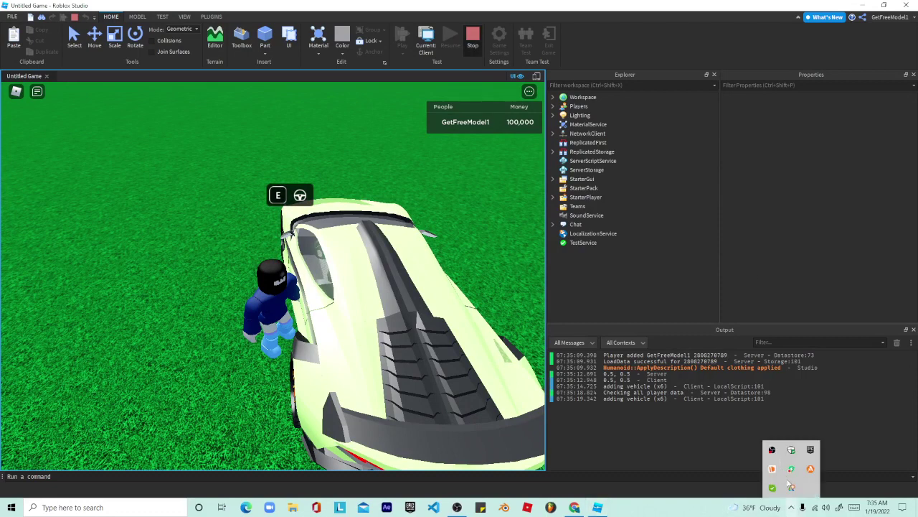
pyautogui.rightClick(785, 450)
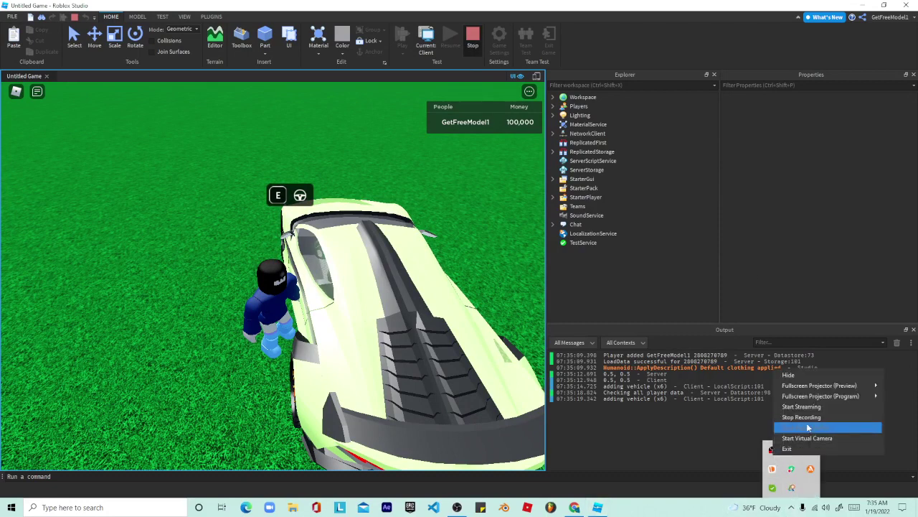